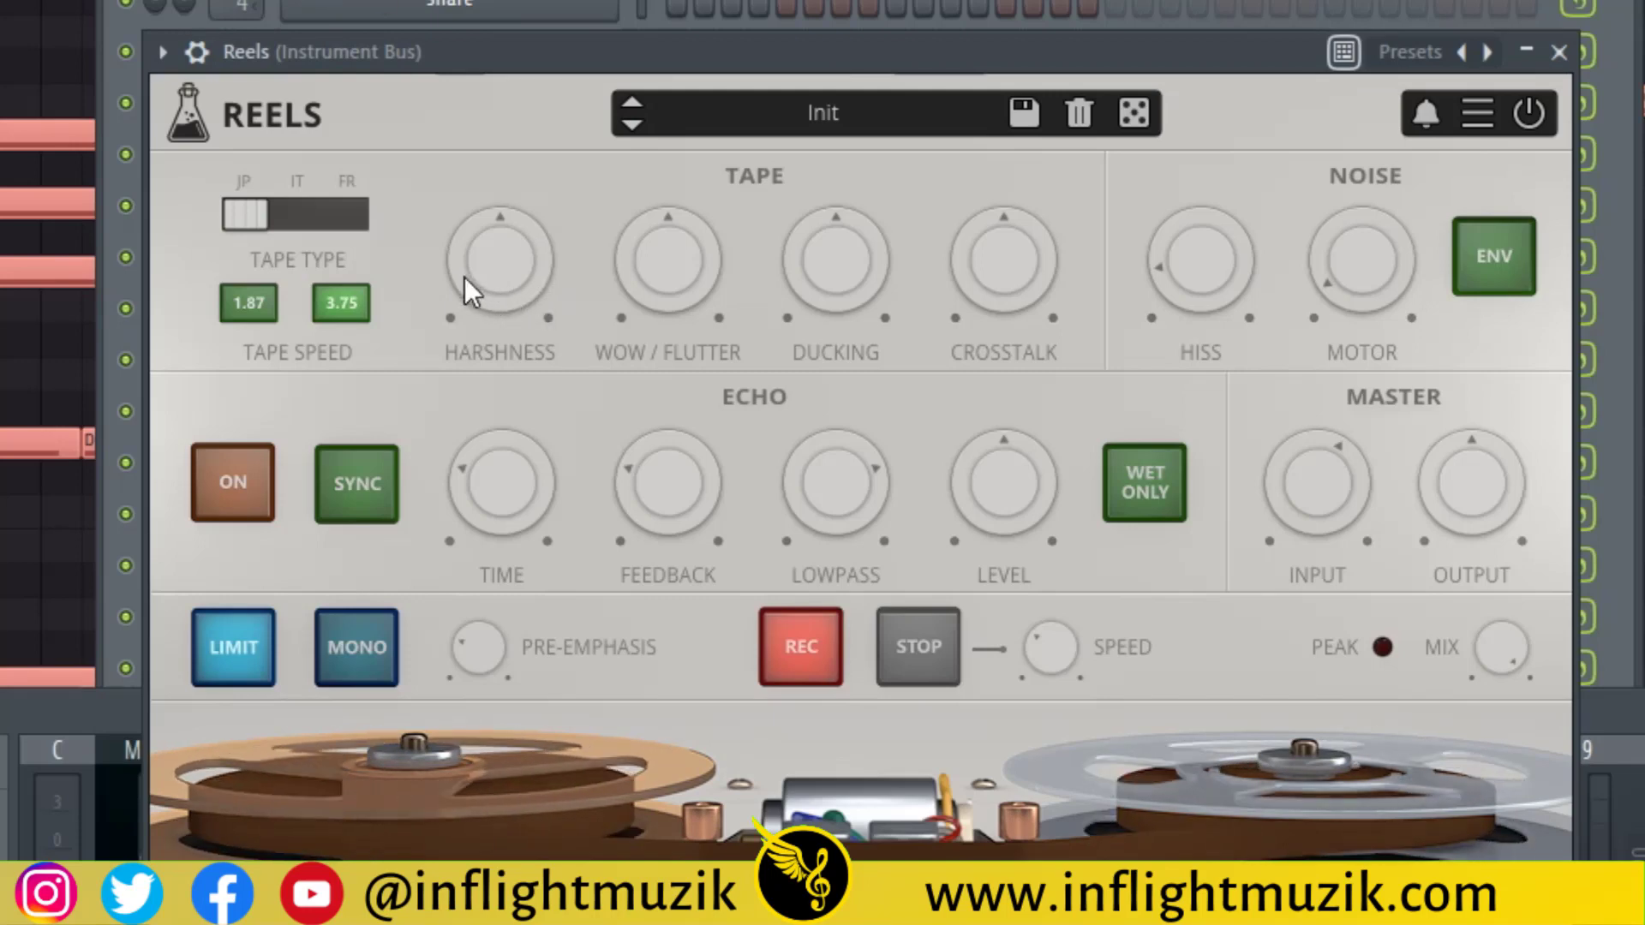
Raise the tape Harshness to about 66%
{"action": "left_click_drag", "start_coordinate": [463, 277], "coordinate": [458, 214]}
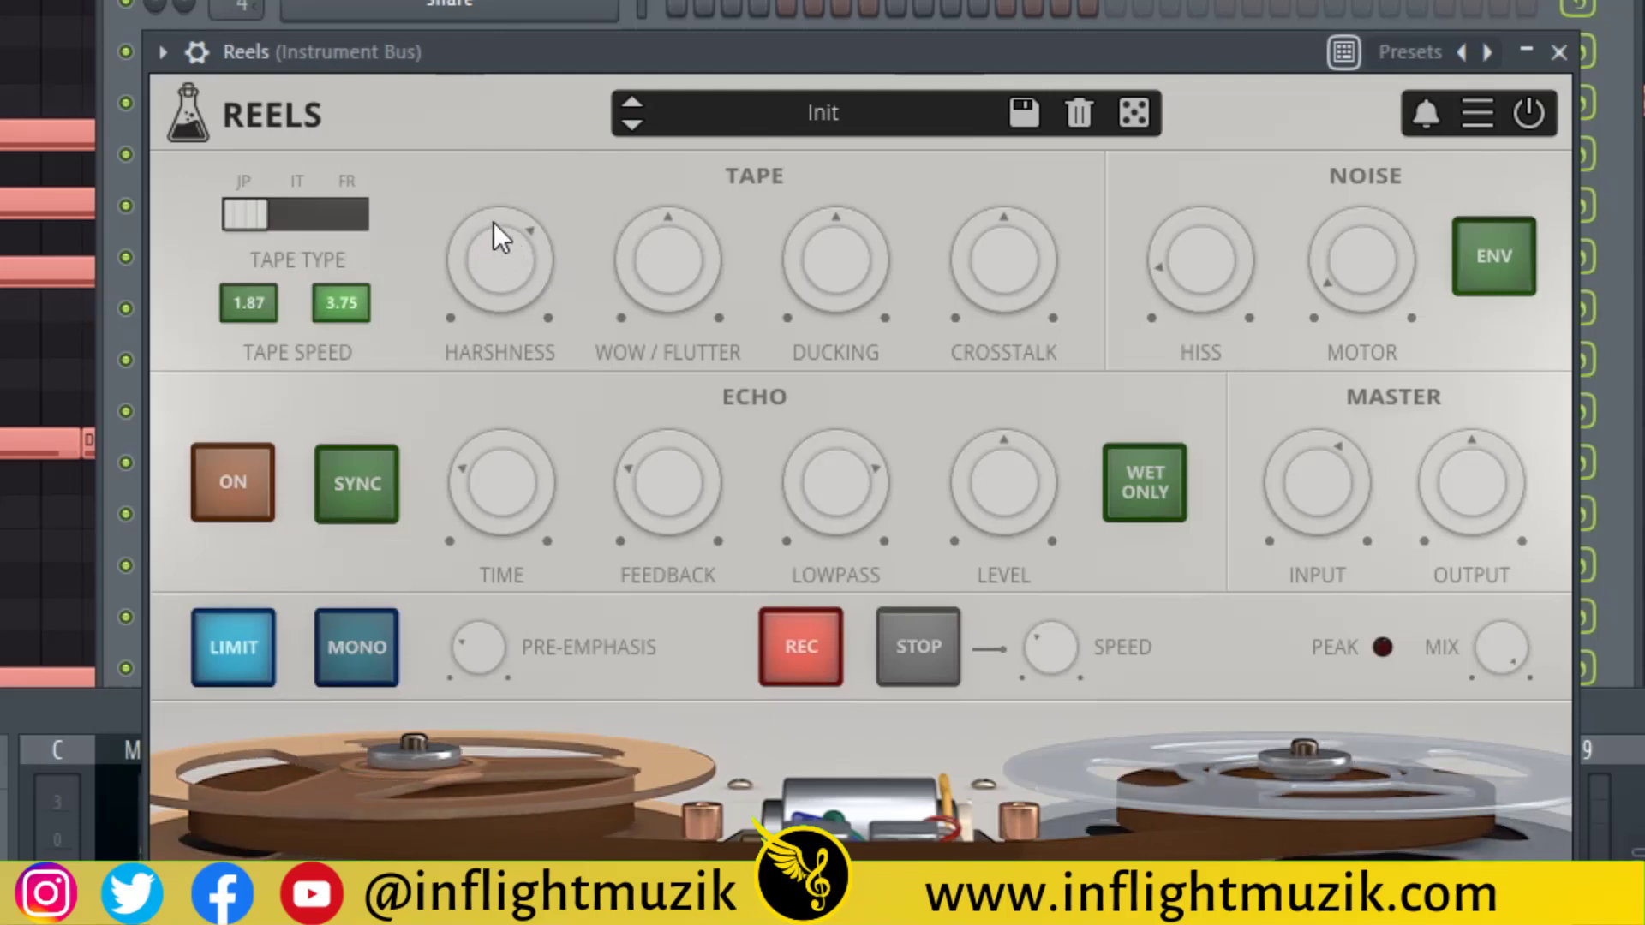
{"action": "mouse_move", "coordinate": [497, 265]}
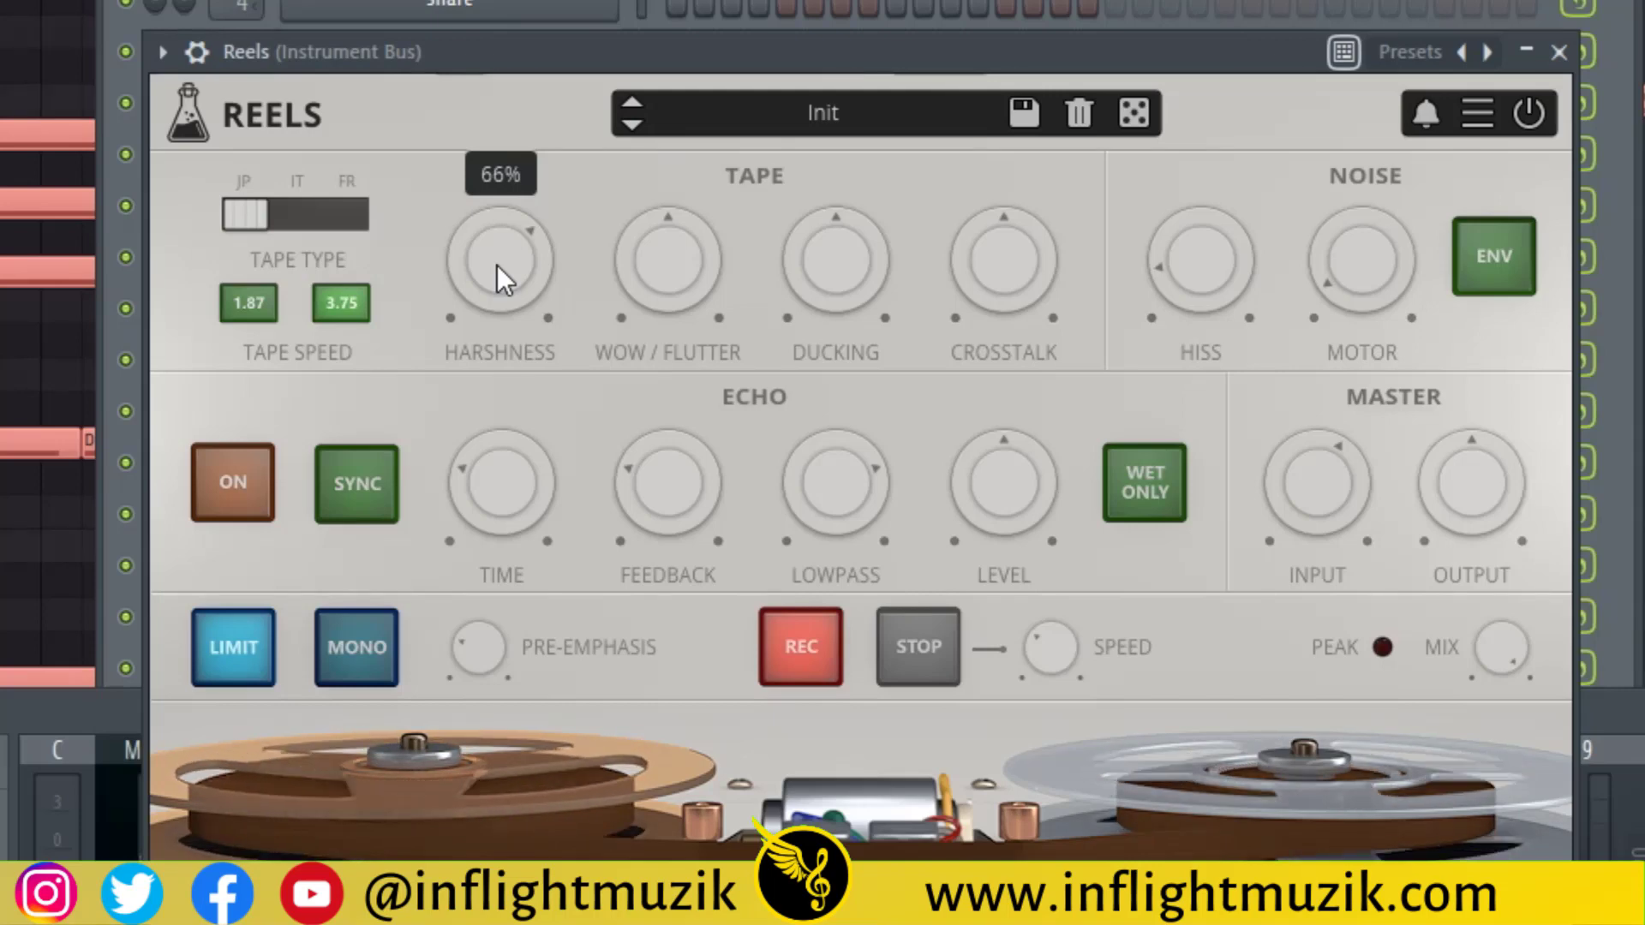
{"action": "left_click_drag", "start_coordinate": [497, 264], "coordinate": [494, 271]}
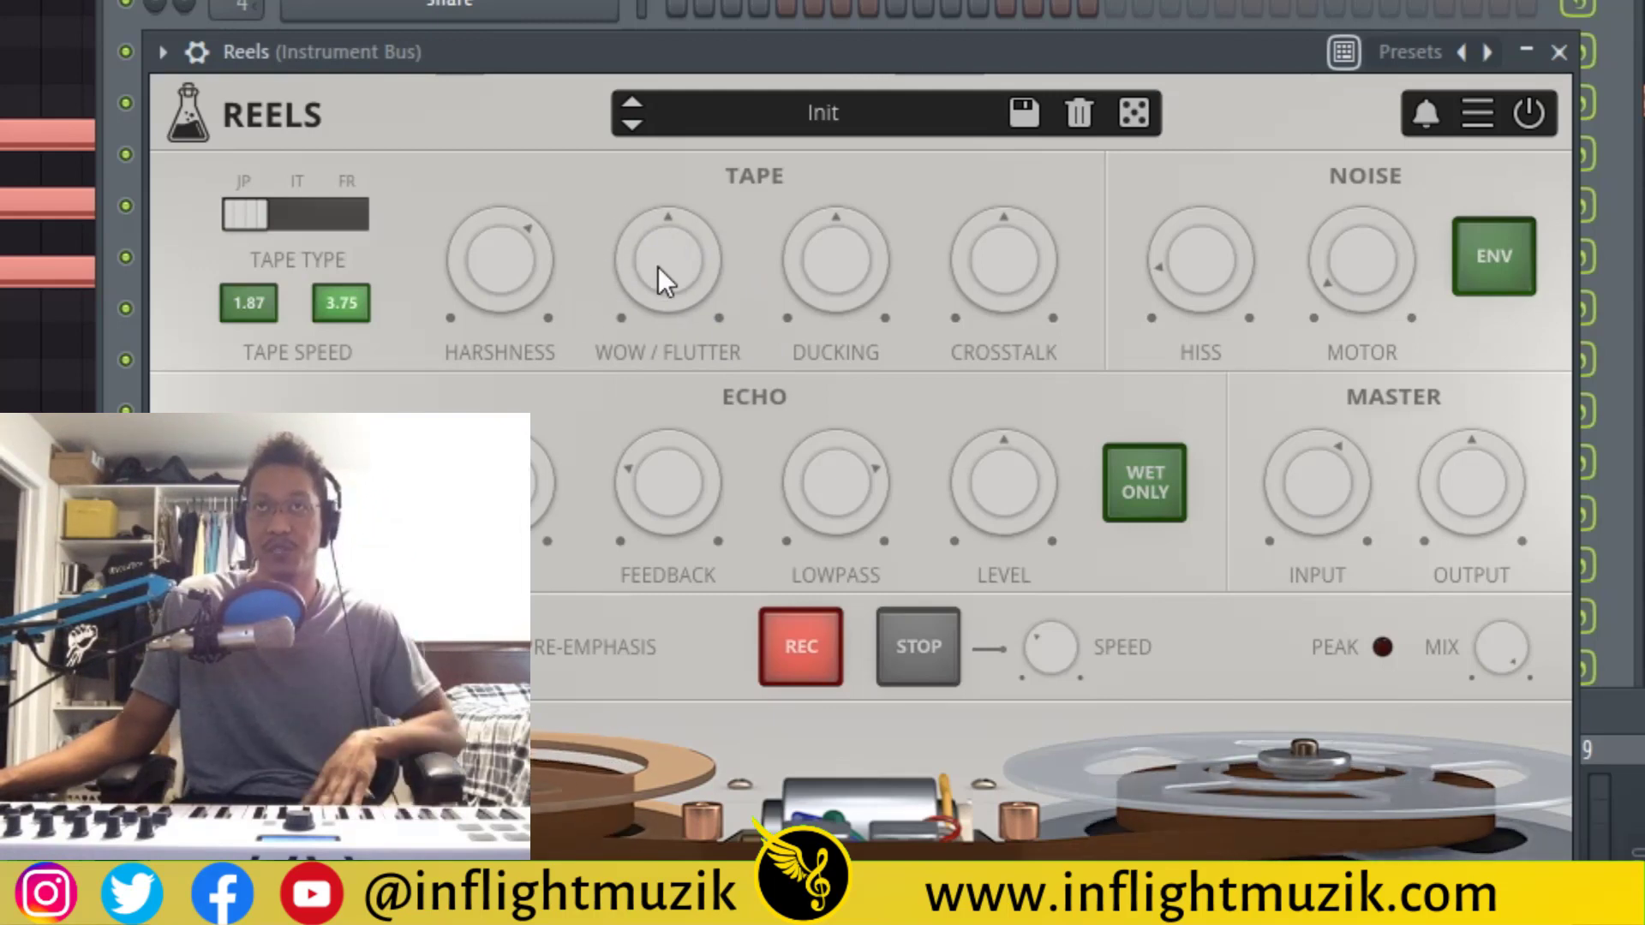
Audition Wow/Flutter at its minimum and near its maximum, and reset it to the default
{"action": "left_click_drag", "start_coordinate": [679, 254], "coordinate": [829, 792]}
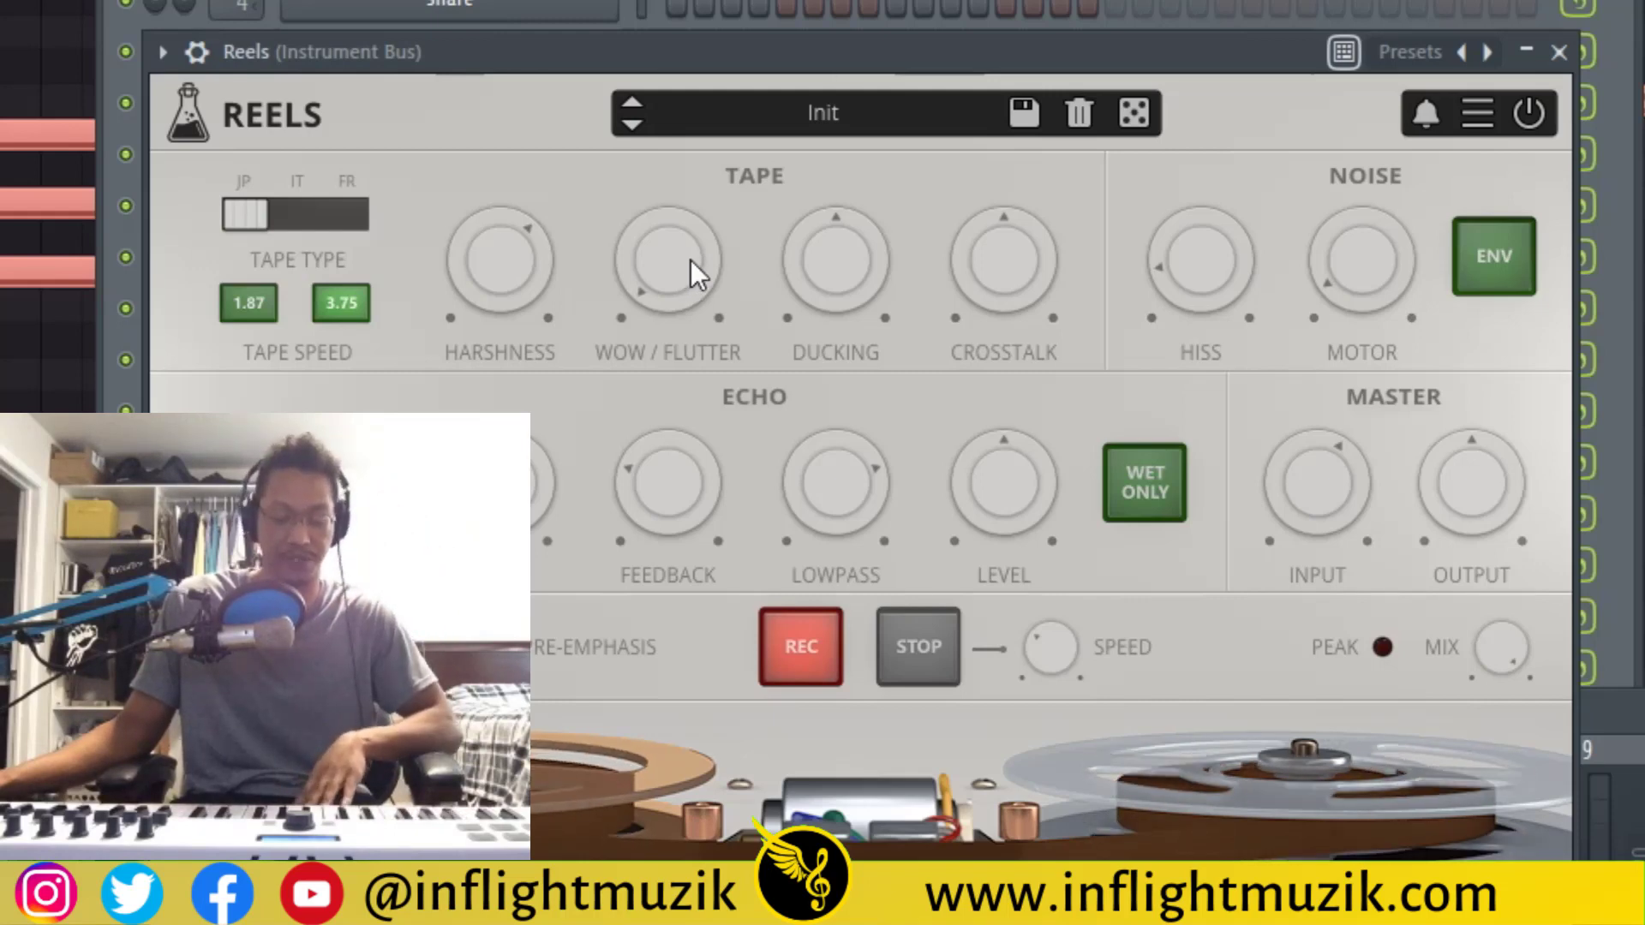
{"action": "left_click_drag", "start_coordinate": [691, 259], "coordinate": [633, 0]}
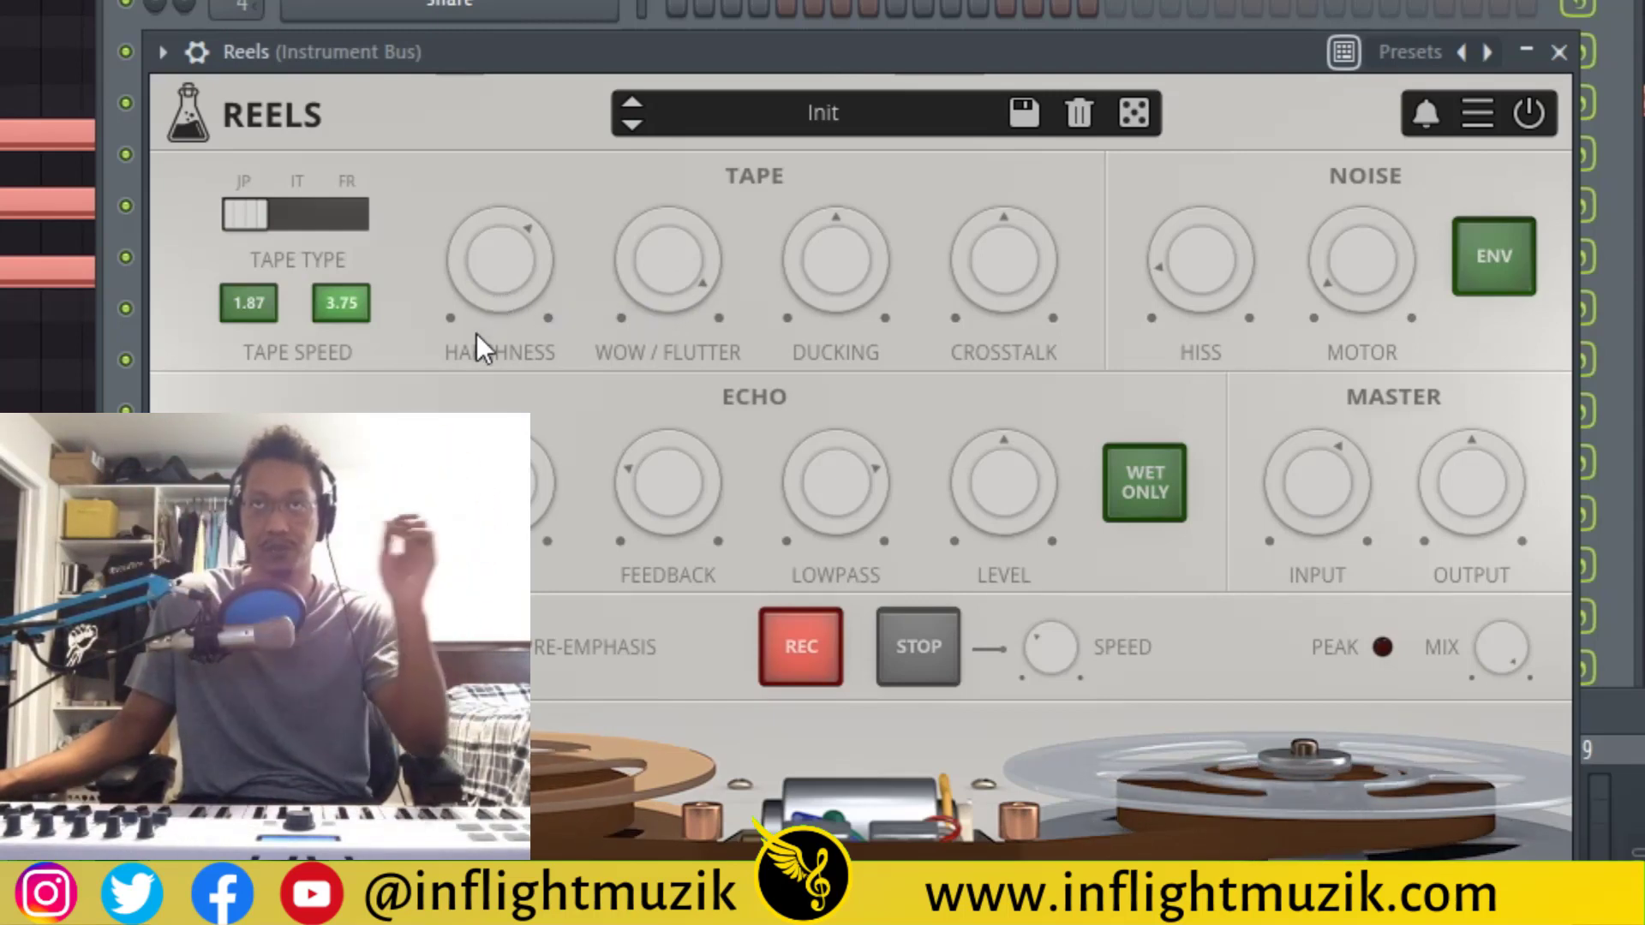
{"action": "double_click", "coordinate": [657, 261]}
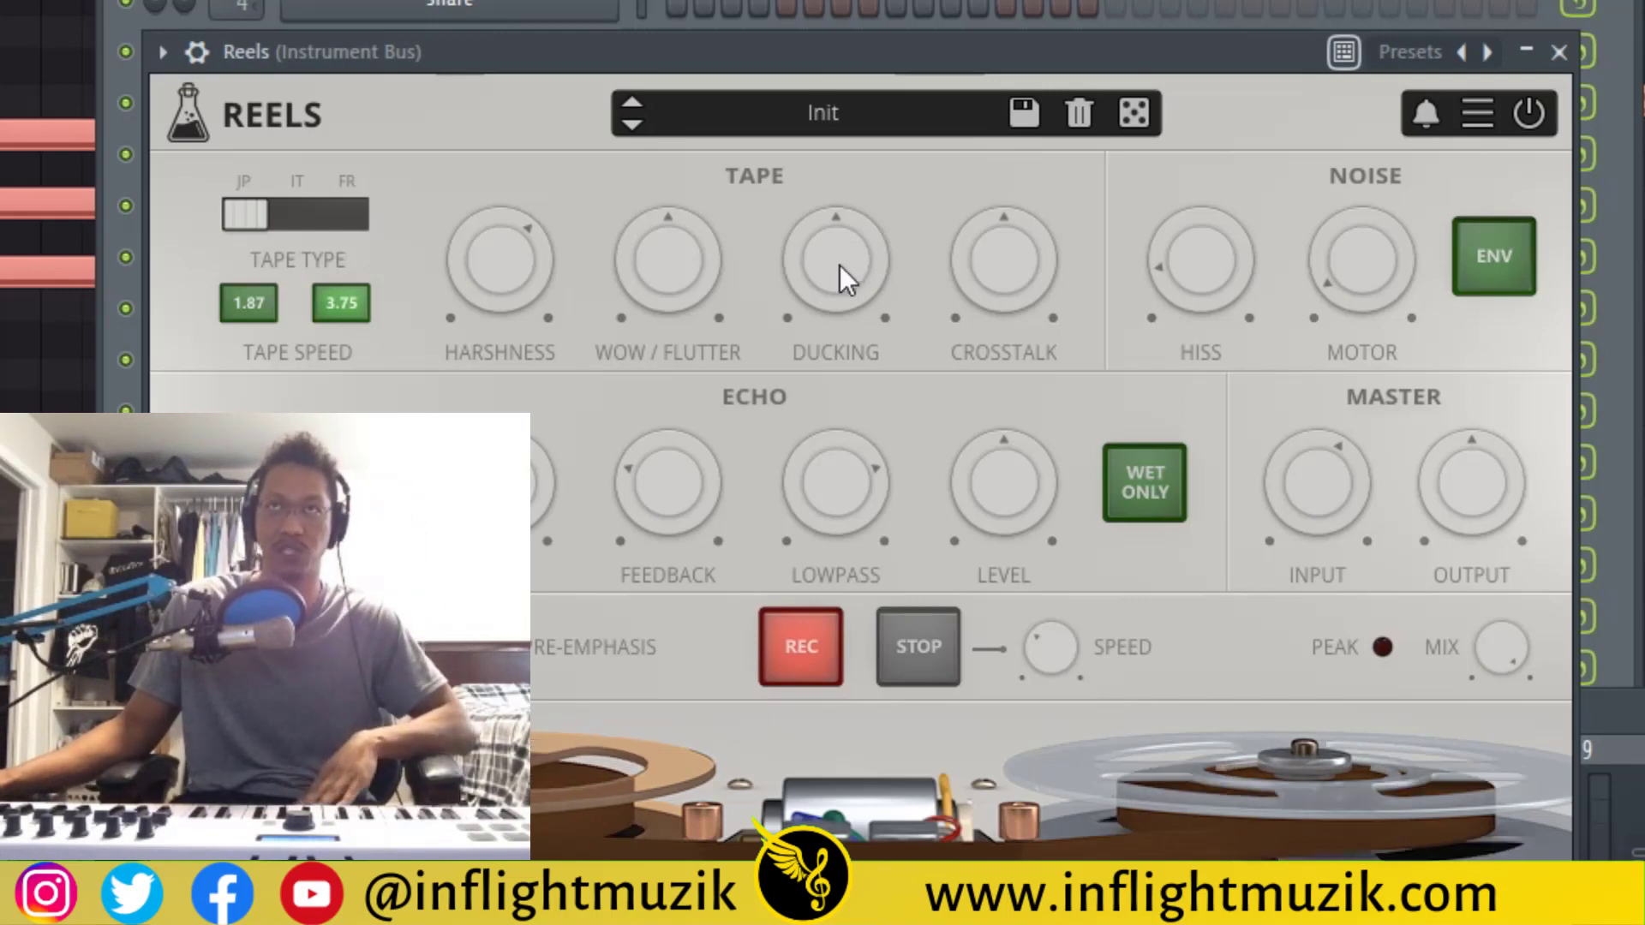
Audition the tape Ducking at 100% and 0%, and reset it to the default
{"action": "left_click_drag", "start_coordinate": [840, 270], "coordinate": [831, 5]}
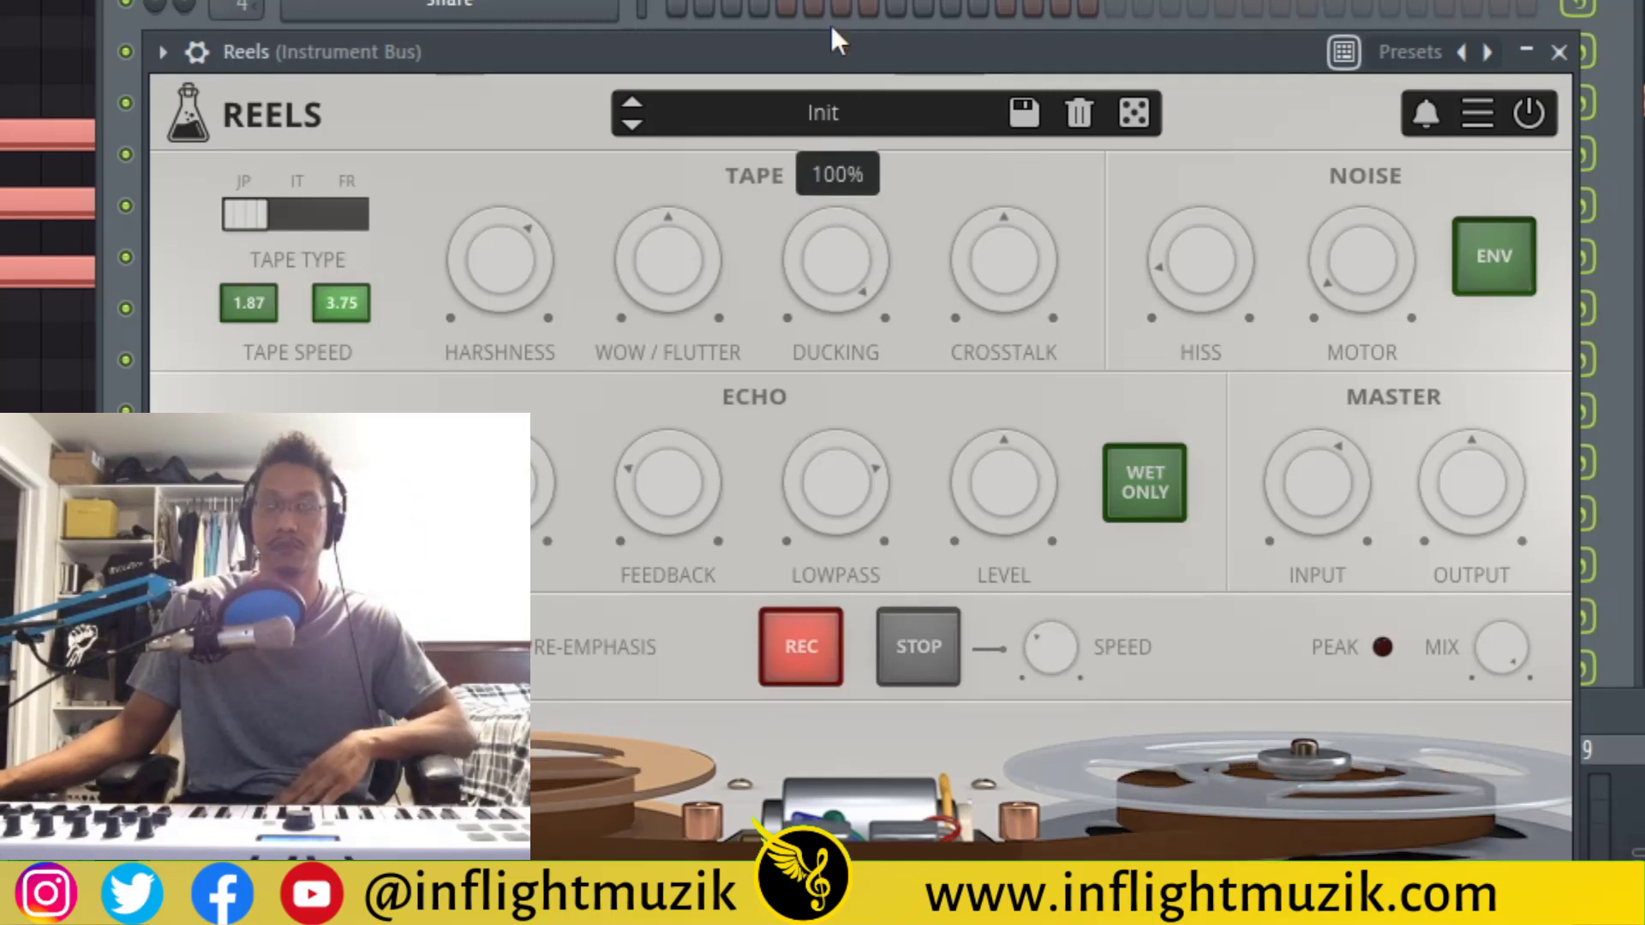
{"action": "left_click_drag", "start_coordinate": [840, 254], "coordinate": [925, 891]}
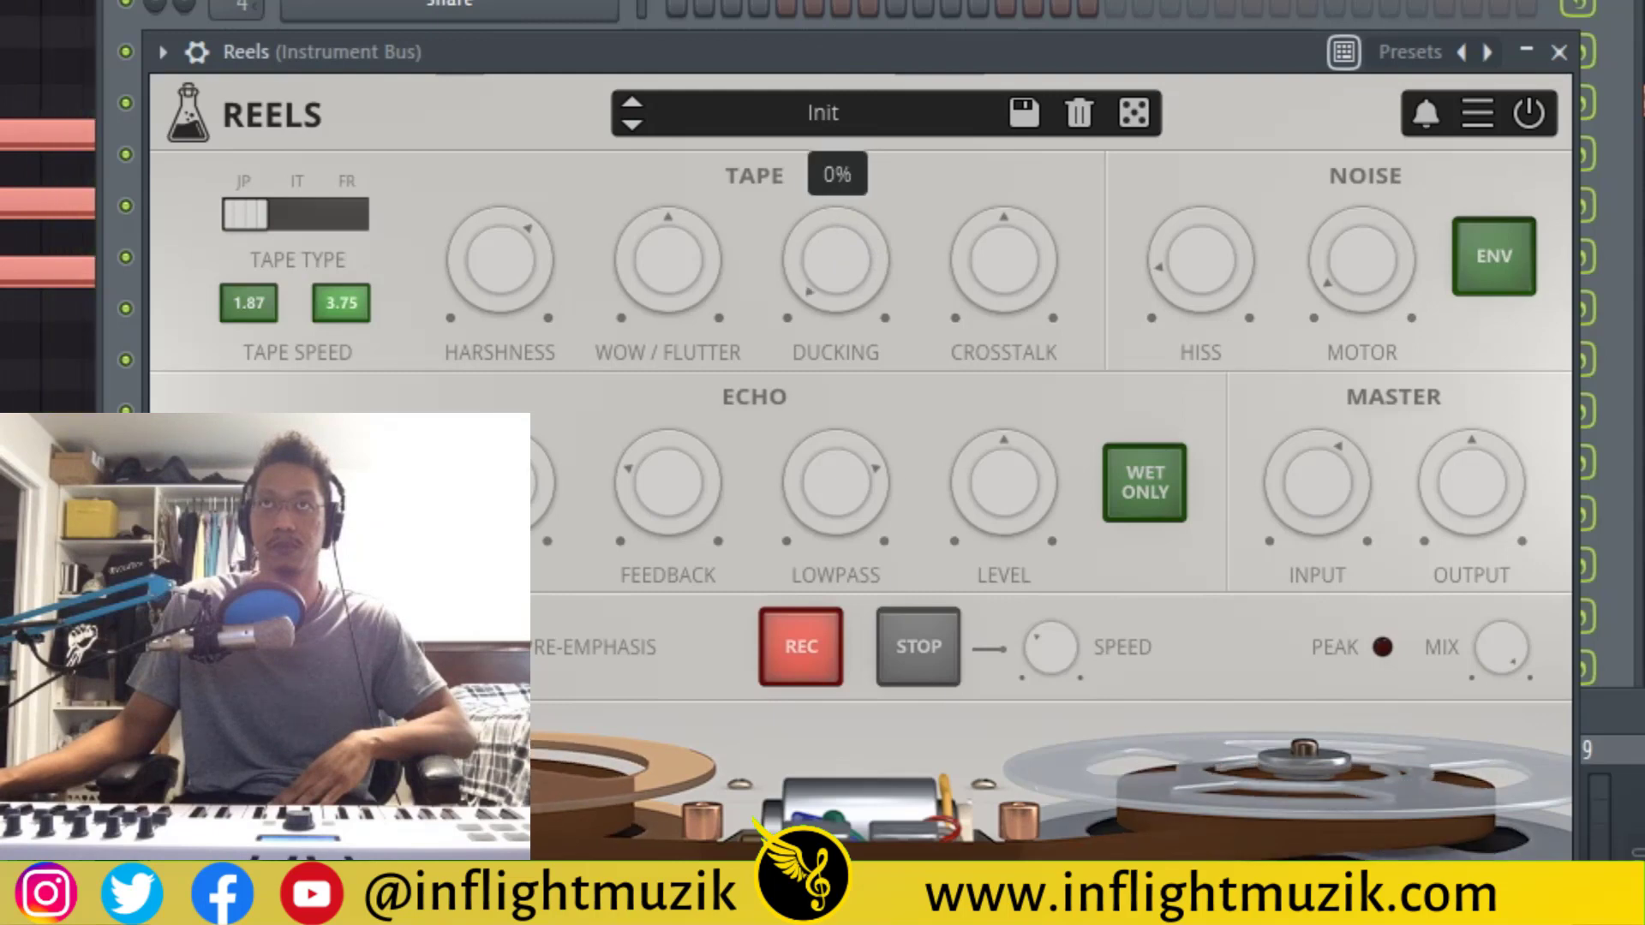
{"action": "left_click_drag", "start_coordinate": [824, 675], "coordinate": [859, 297]}
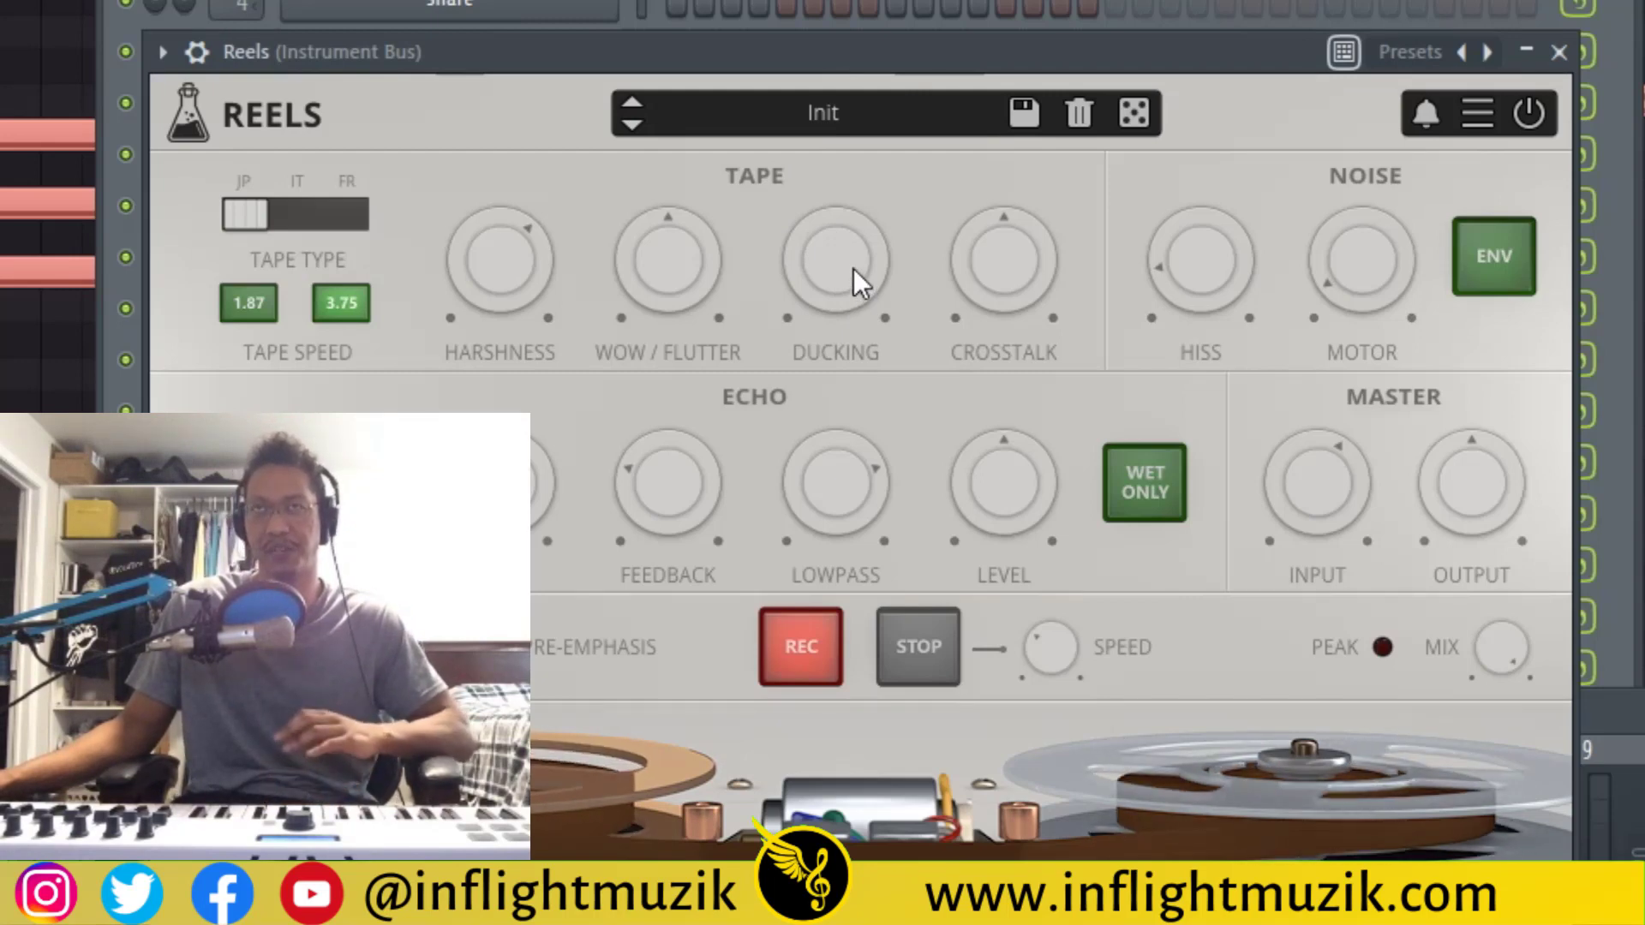
{"action": "double_click", "coordinate": [854, 269]}
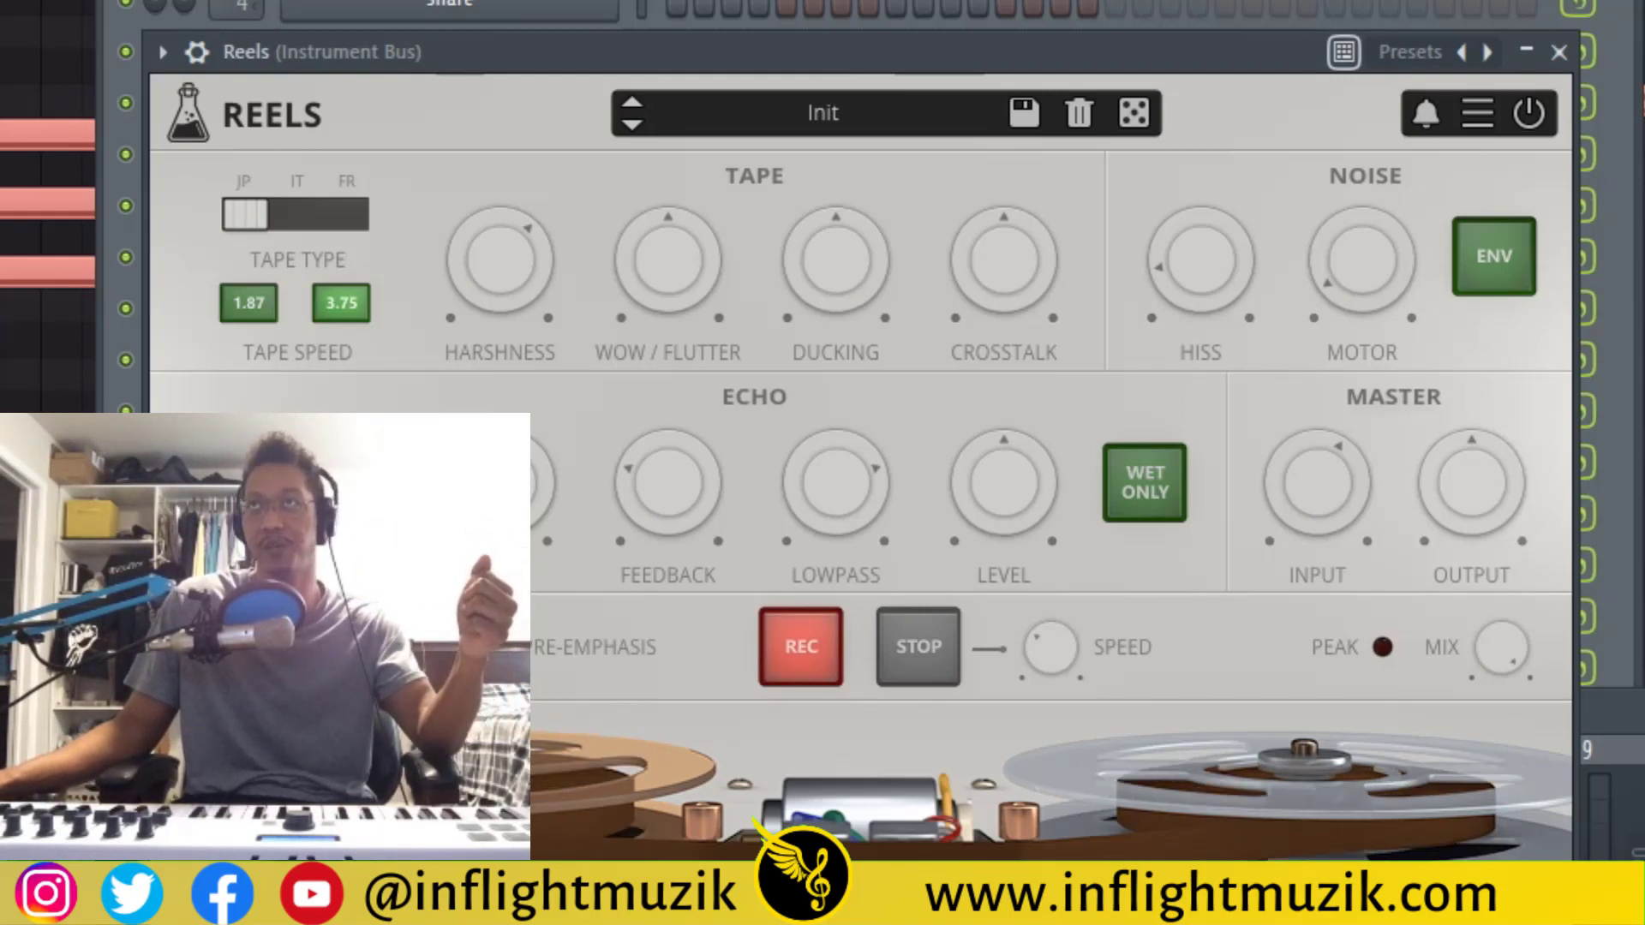
Show the pattern's notes in the piano roll, and open the instrument channel that plays them from the channel rack
{"action": "key", "text": "F7"}
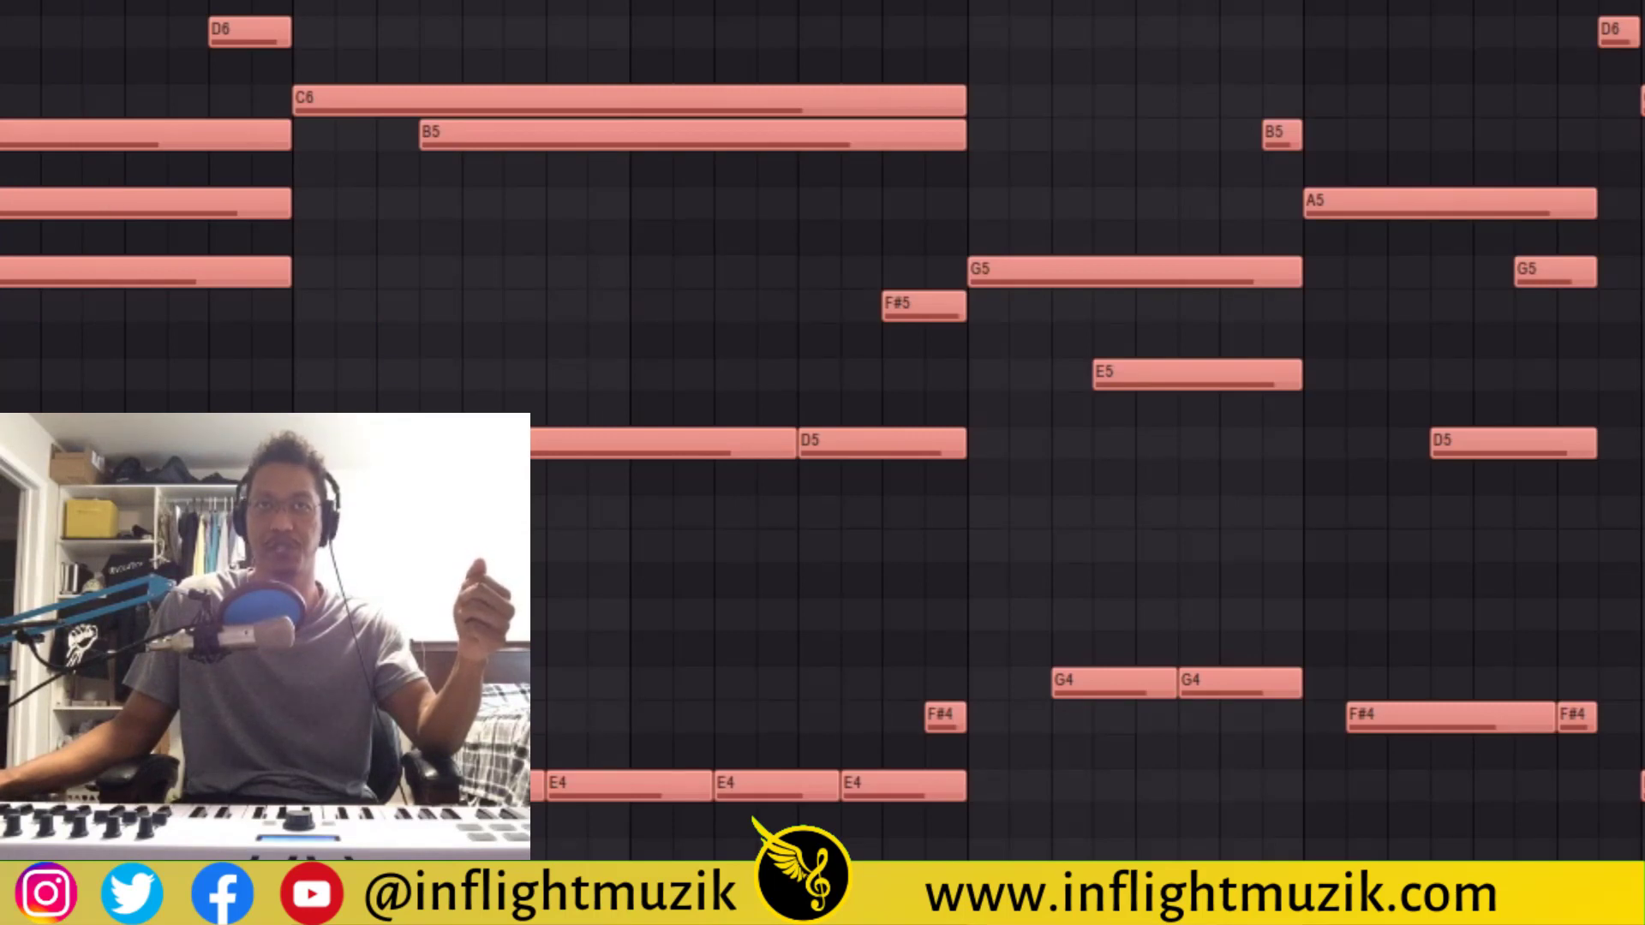
{"action": "key", "text": "F6"}
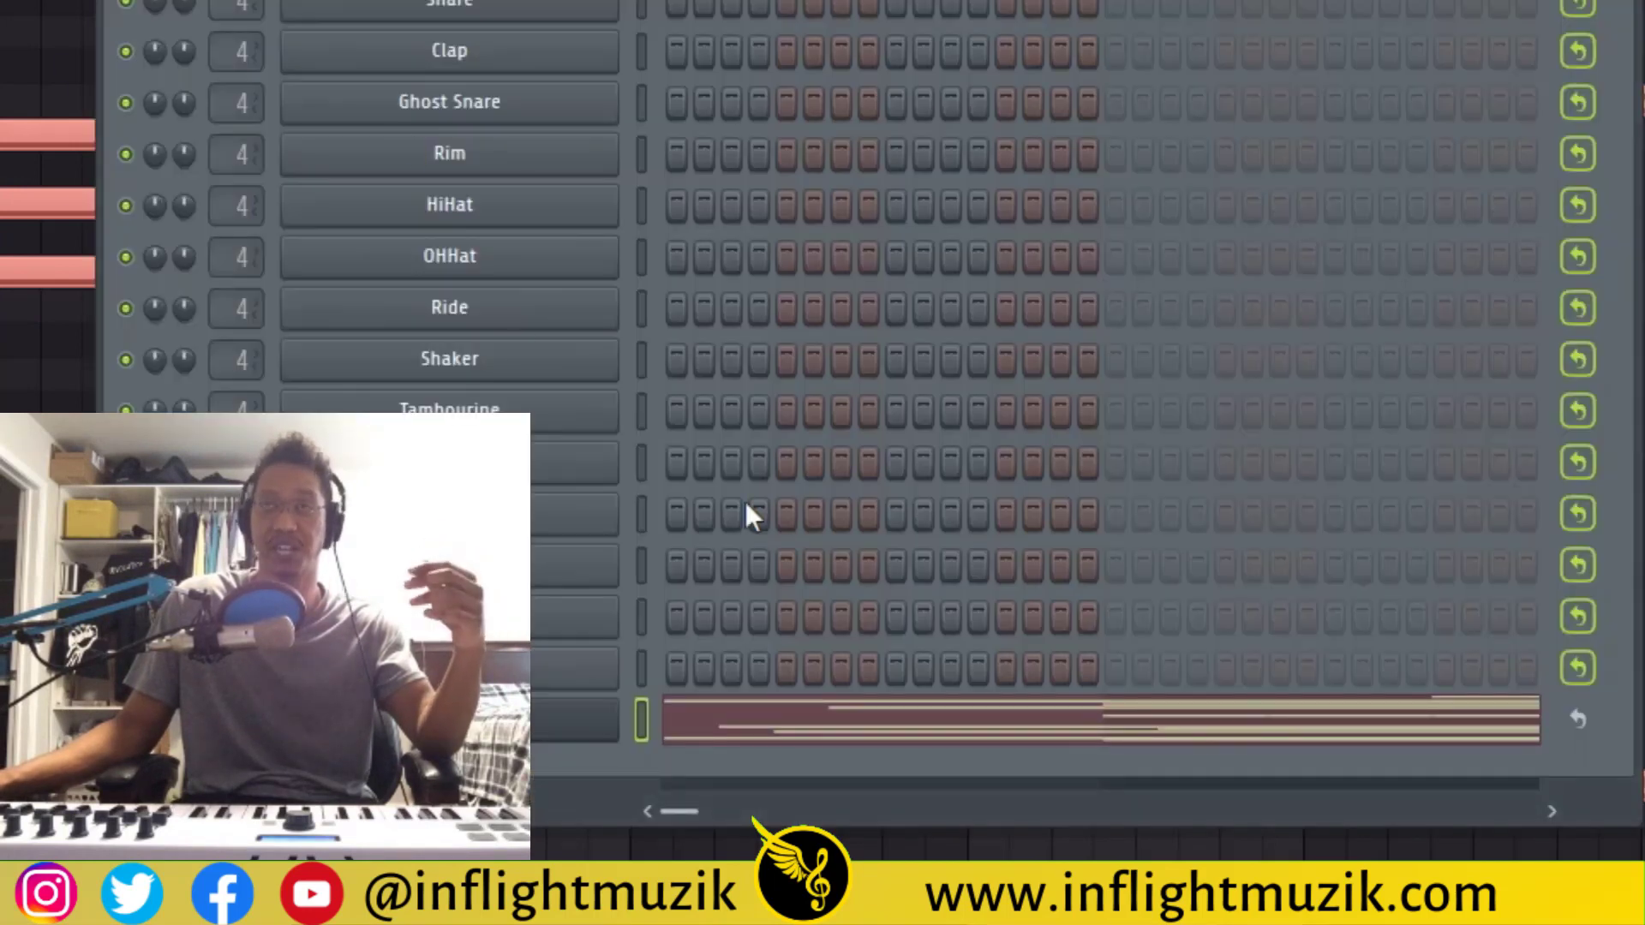
{"action": "left_click", "coordinate": [437, 720]}
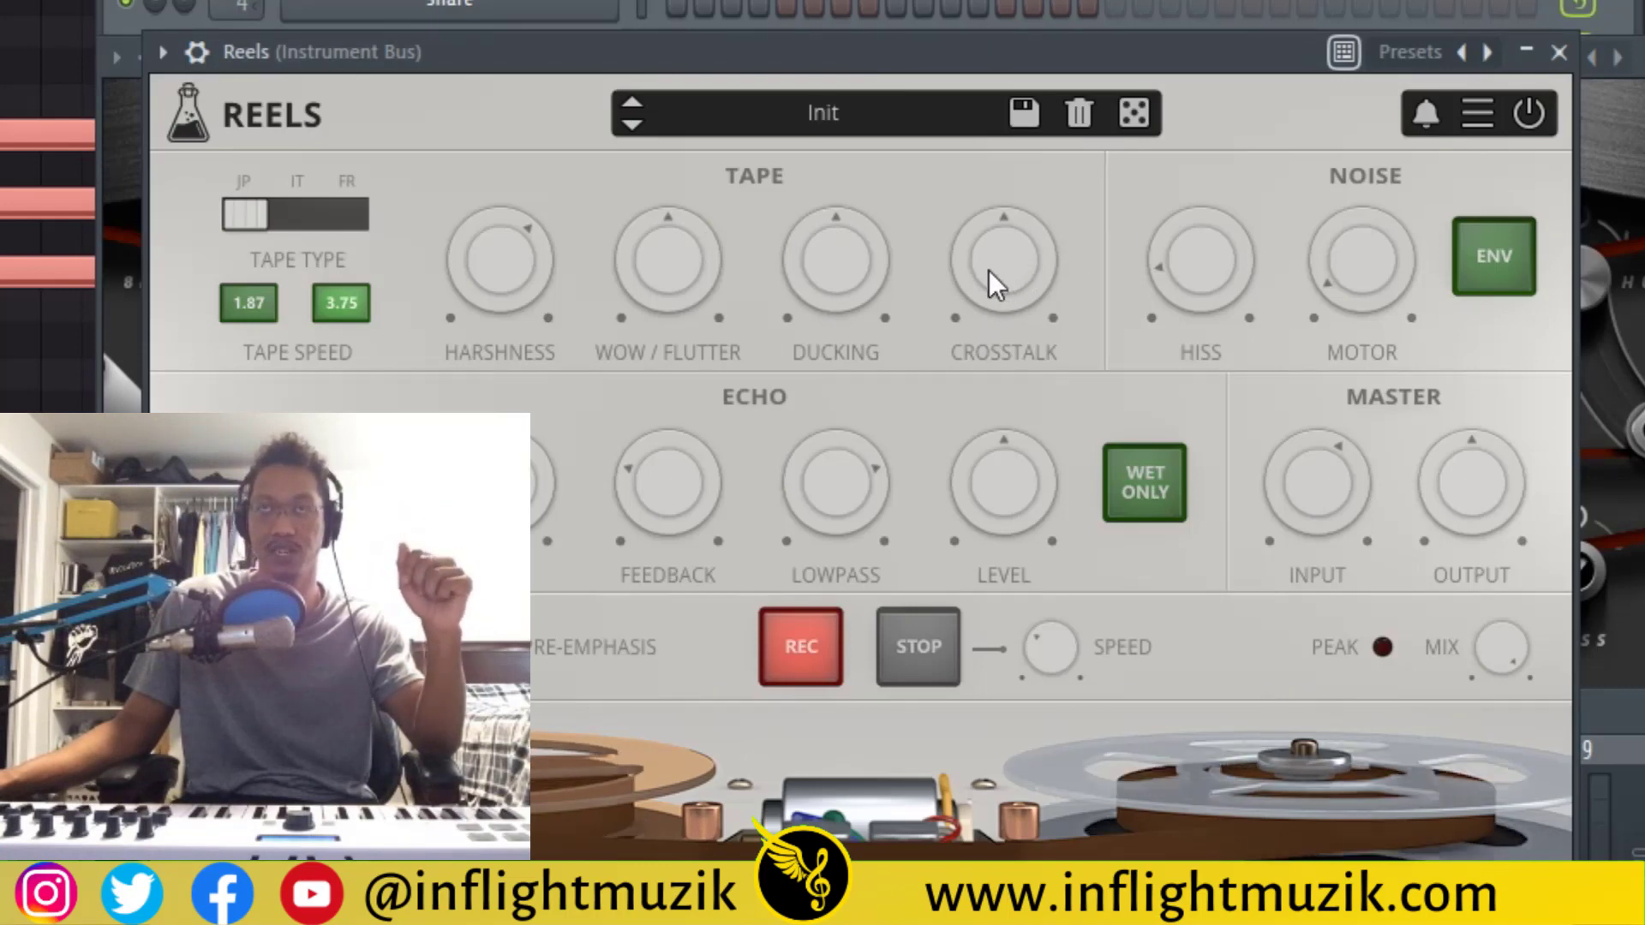
Audition the tape Crosstalk at about -17.6 dB, minimum and maximum, and reset it to the default
{"action": "left_click_drag", "start_coordinate": [985, 263], "coordinate": [1004, 234]}
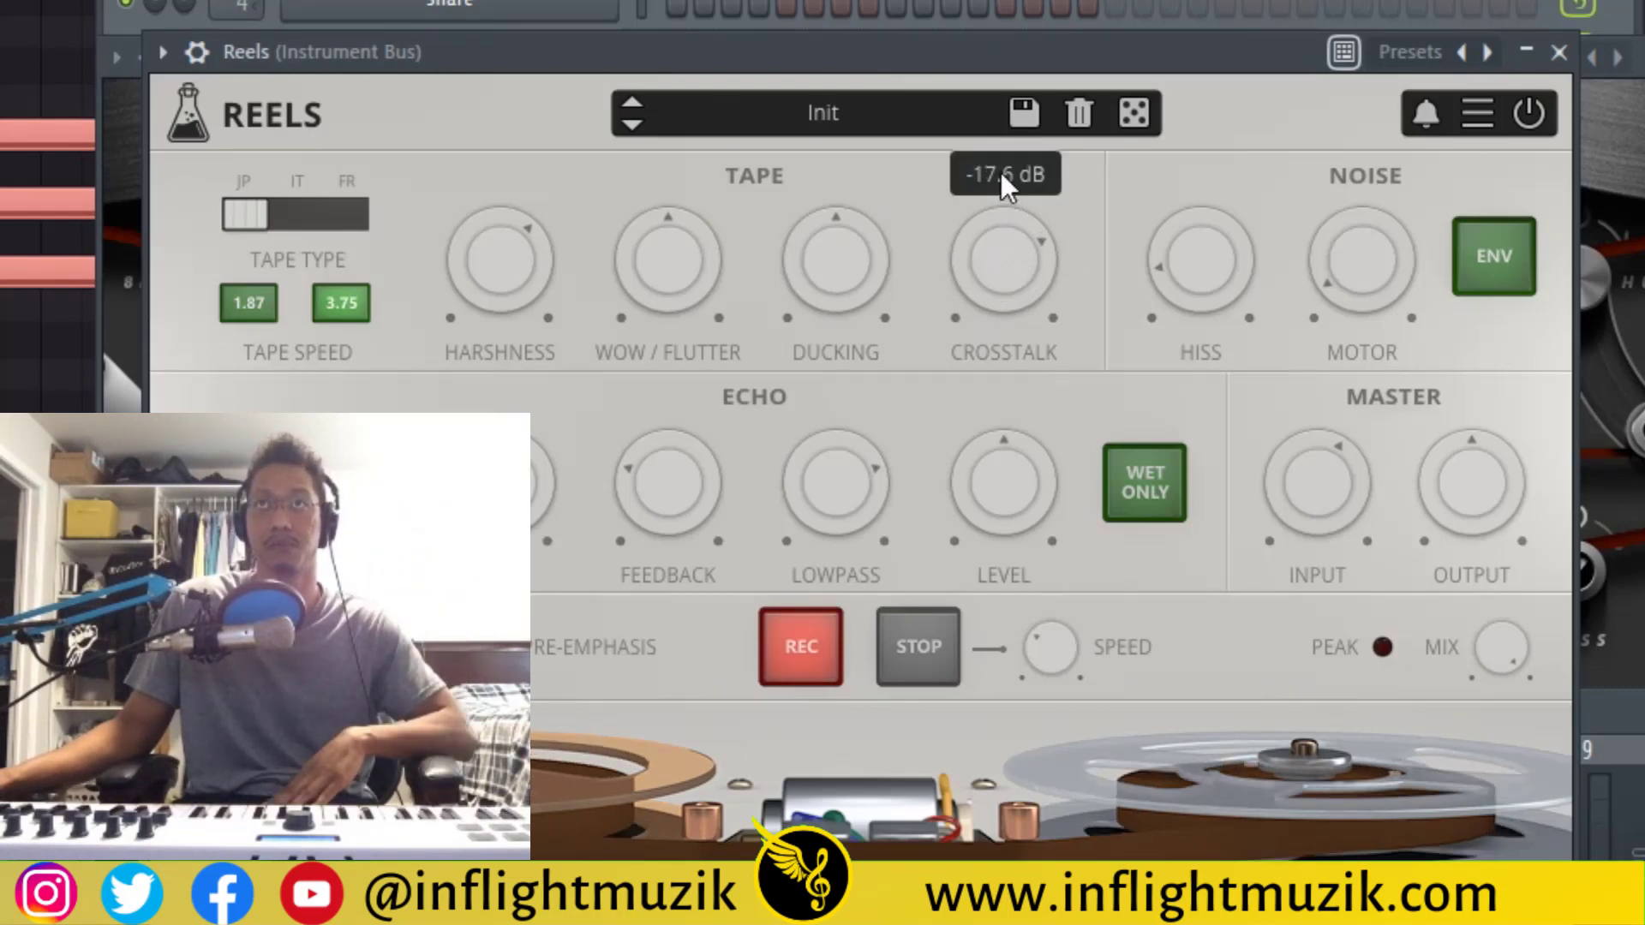
{"action": "left_click_drag", "start_coordinate": [1001, 172], "coordinate": [999, 163]}
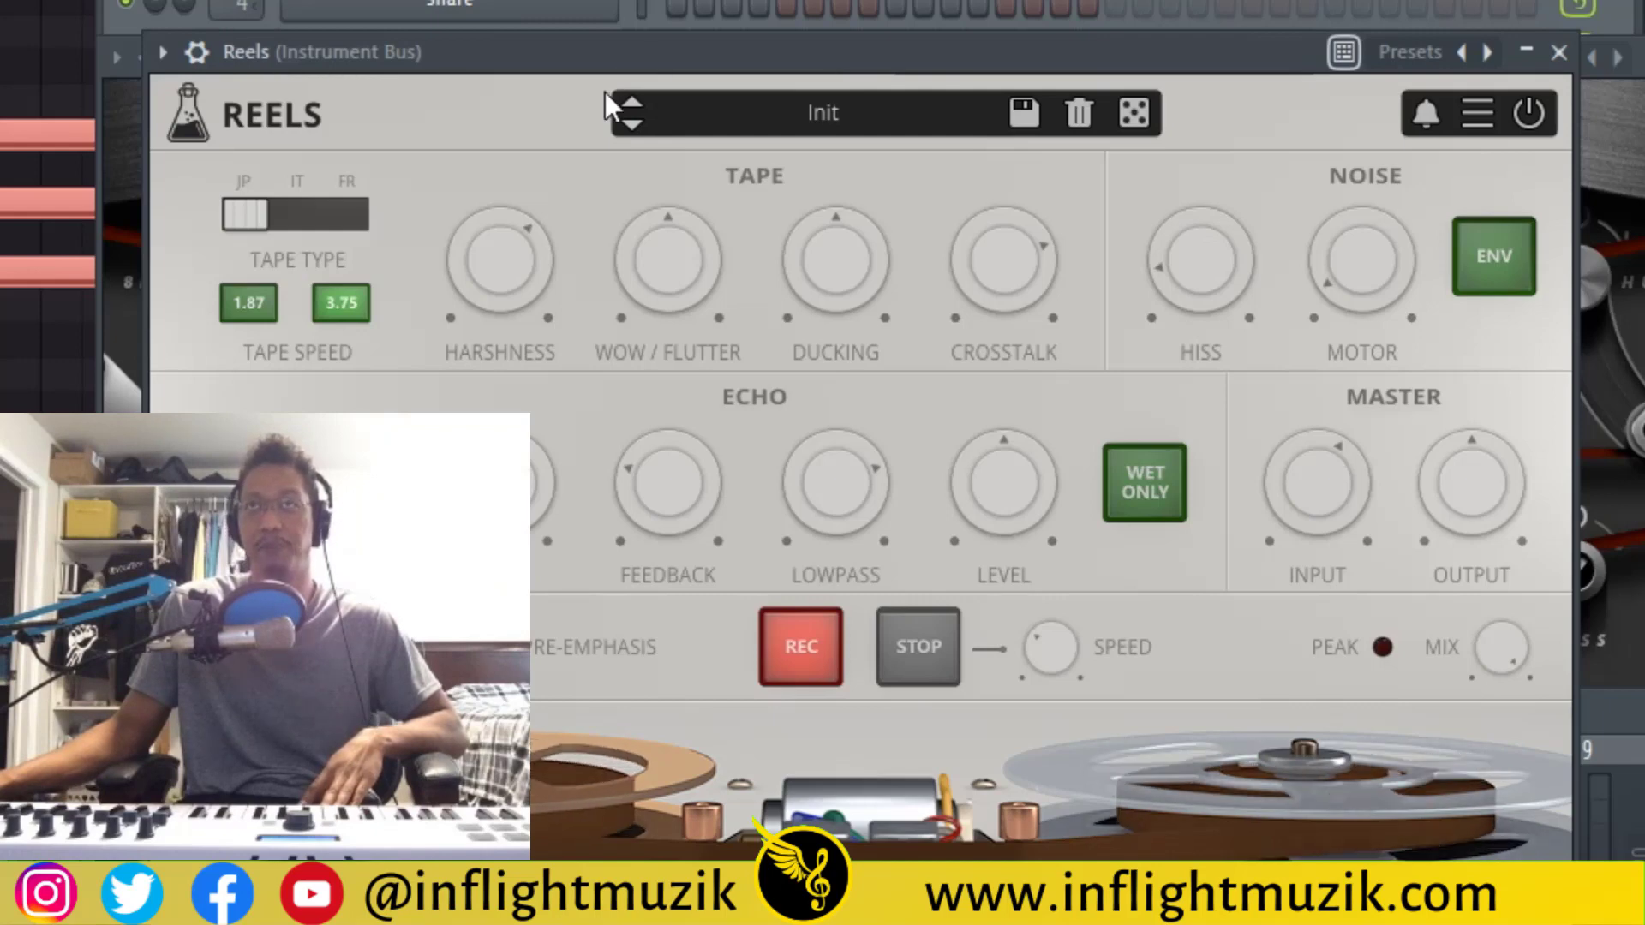
{"action": "left_click_drag", "start_coordinate": [998, 236], "coordinate": [993, 340]}
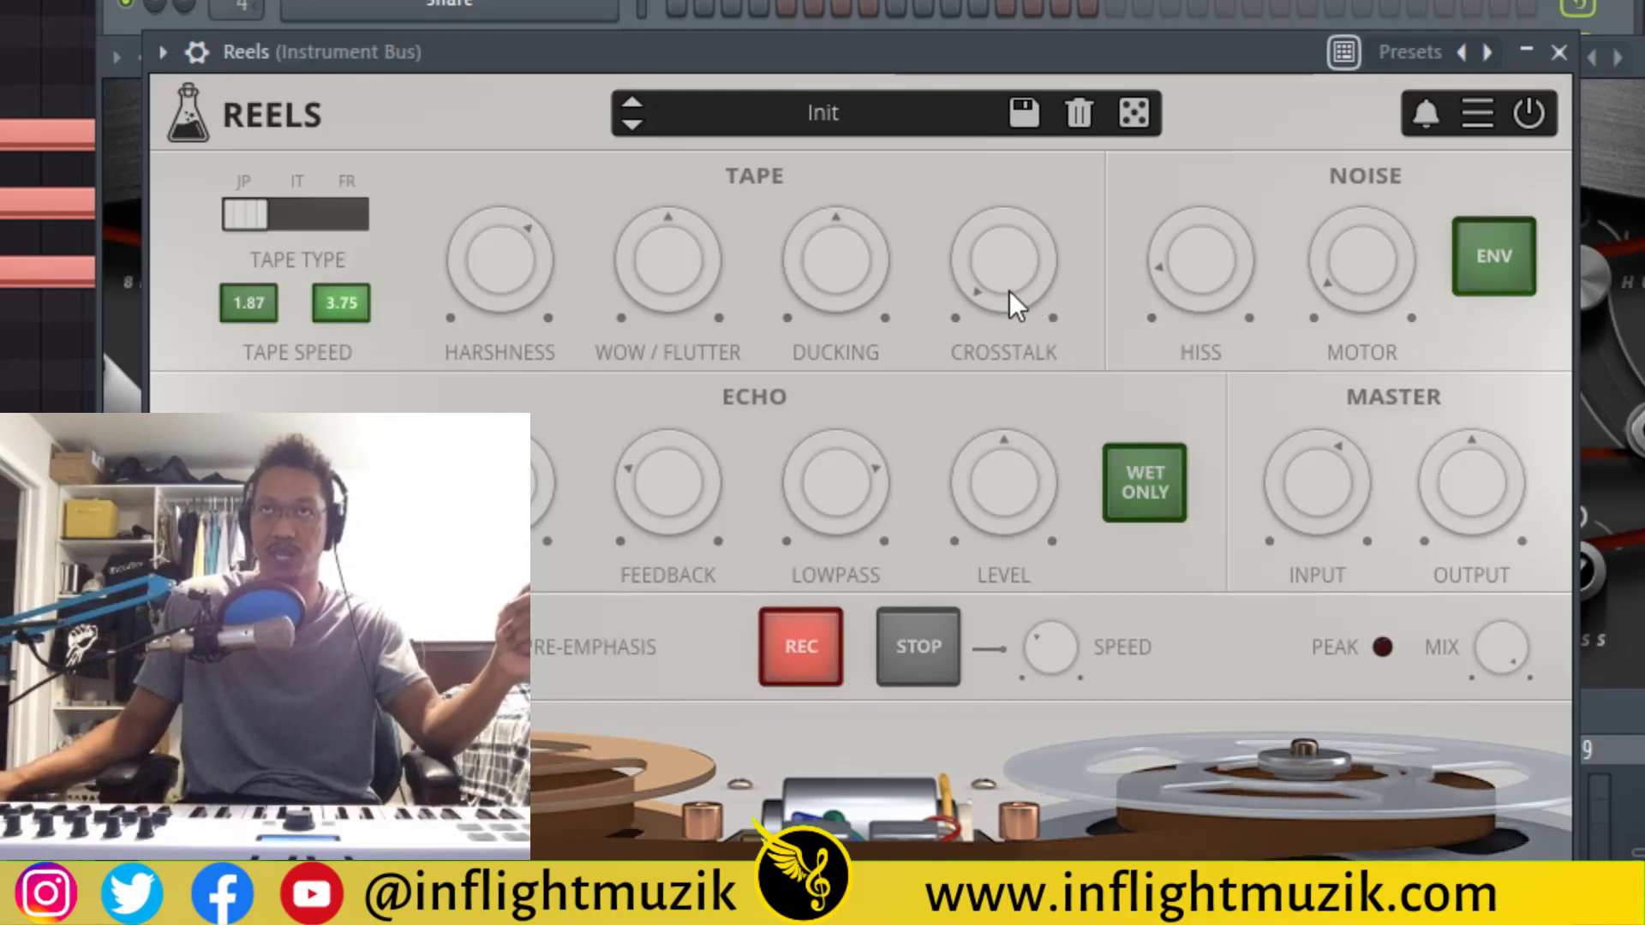
{"action": "left_click_drag", "start_coordinate": [994, 260], "coordinate": [1017, 112]}
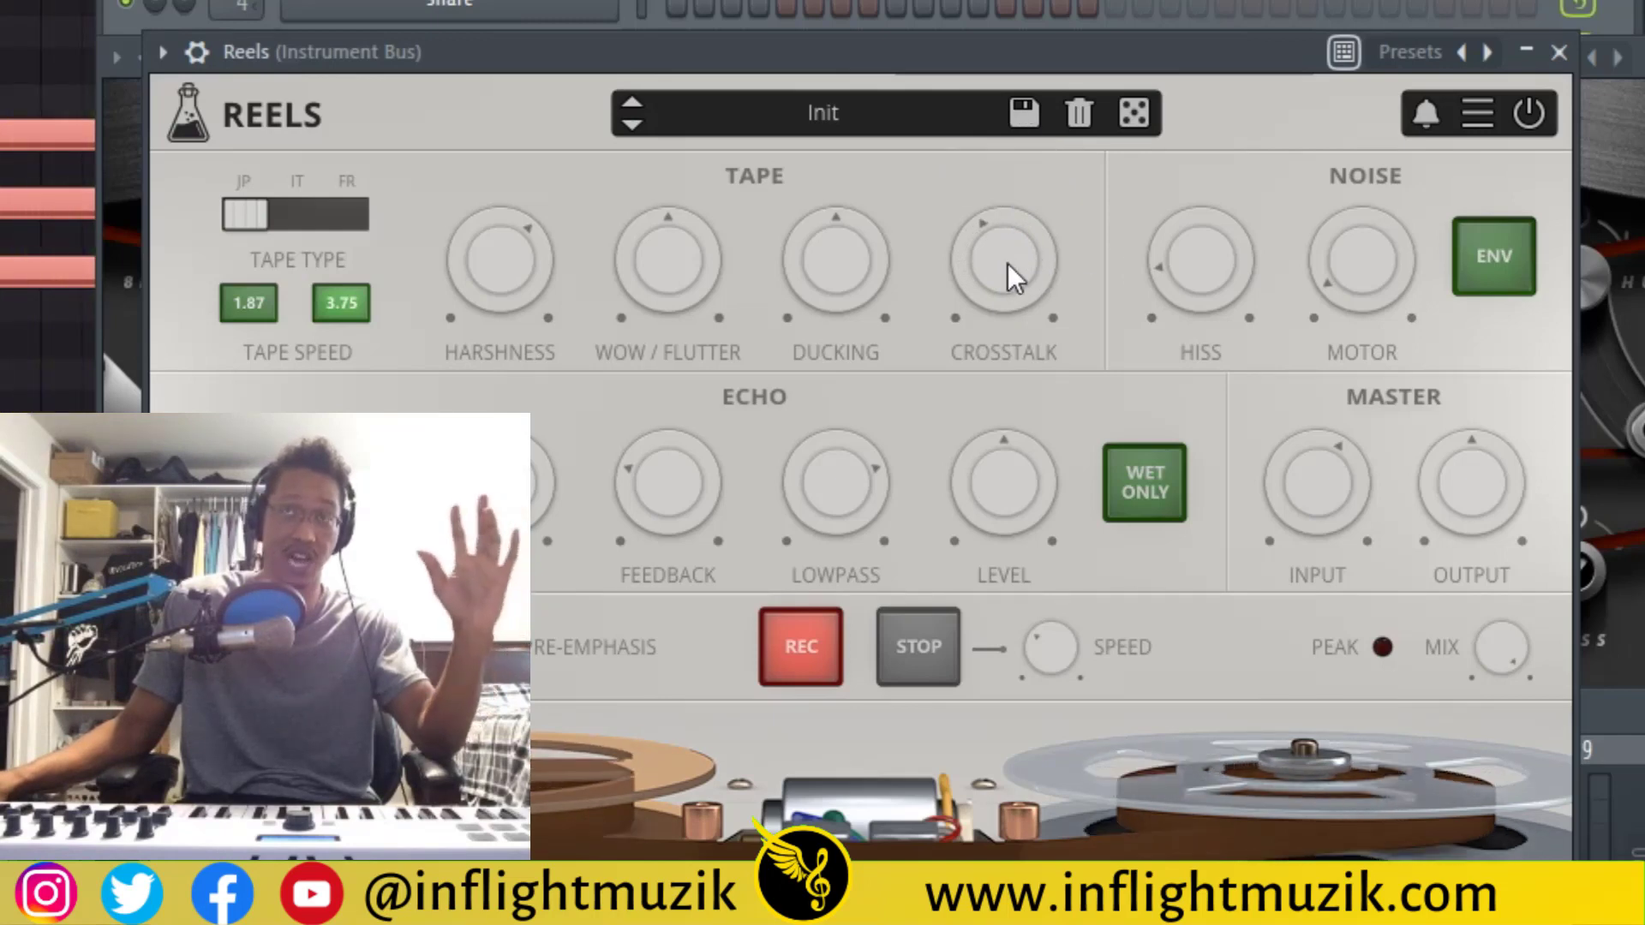
{"action": "left_click_drag", "start_coordinate": [997, 262], "coordinate": [999, 13]}
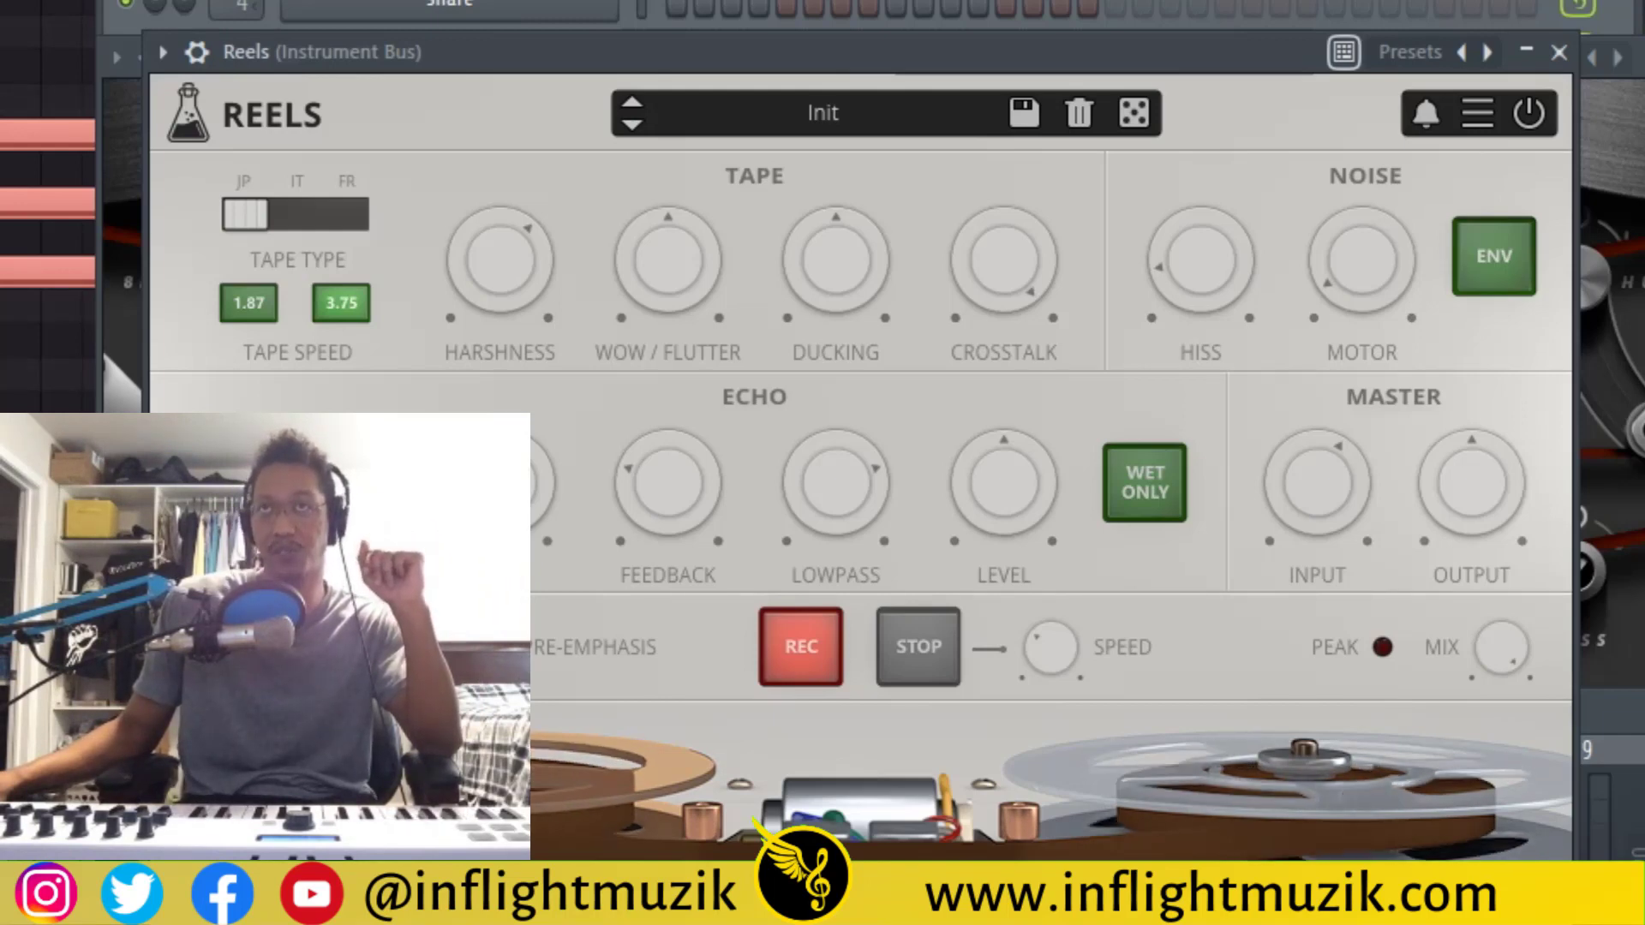
{"action": "double_click", "coordinate": [1013, 237]}
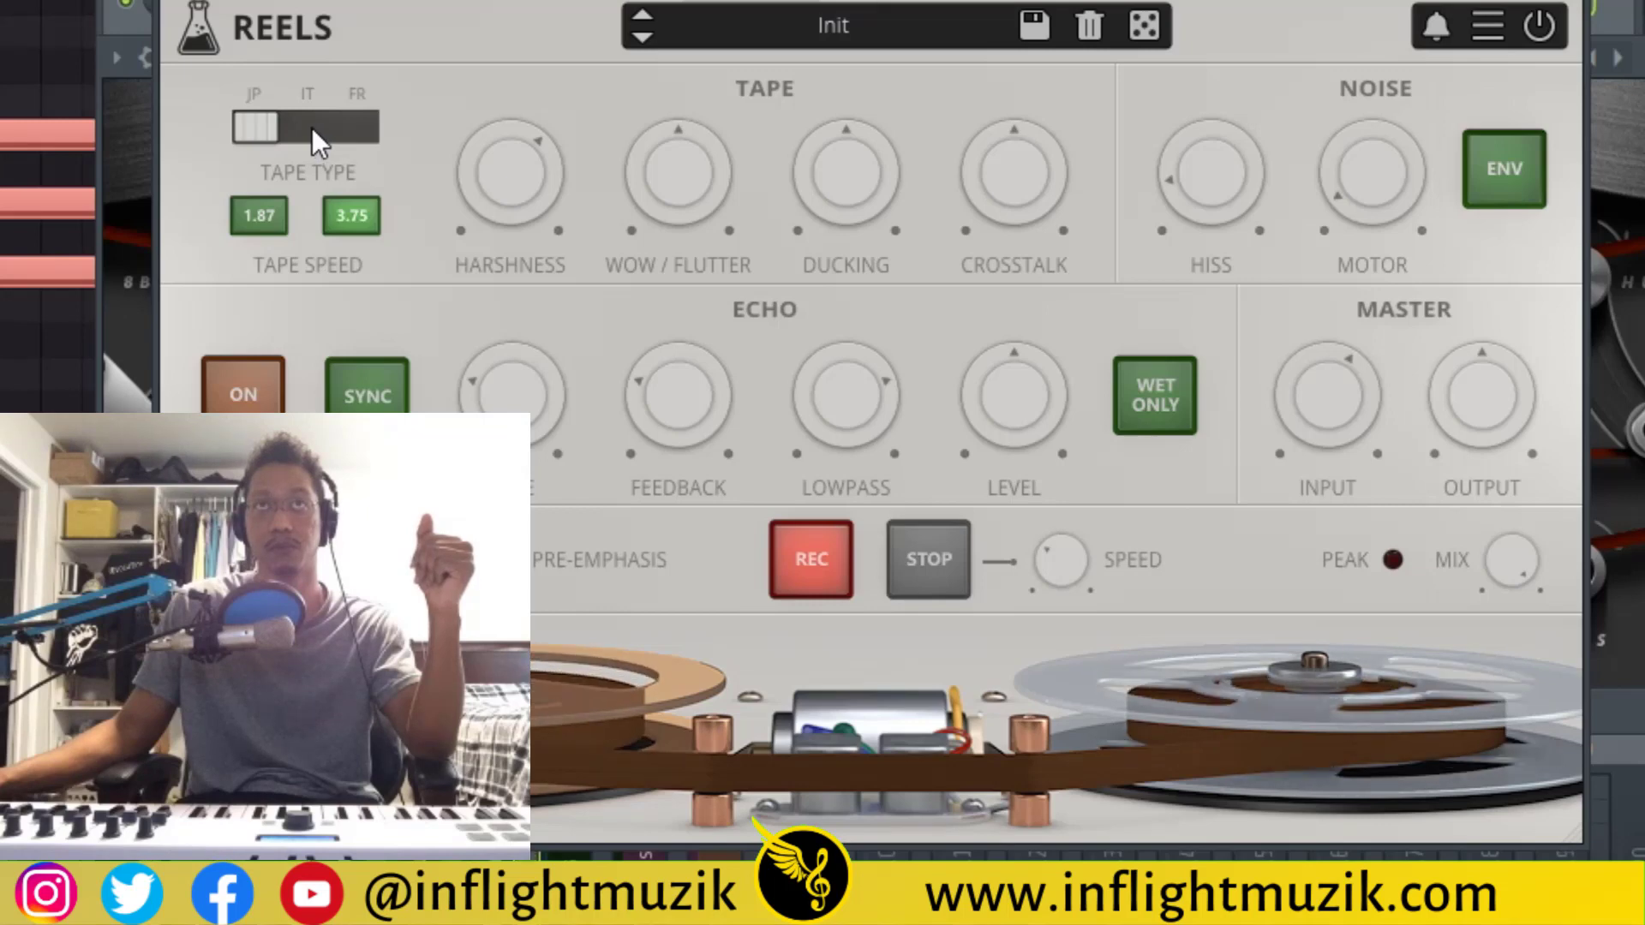
Compare tape types IT and FR at both tape speeds, ending on type JP at speed 1.87
{"action": "left_click_drag", "start_coordinate": [269, 144], "coordinate": [309, 148]}
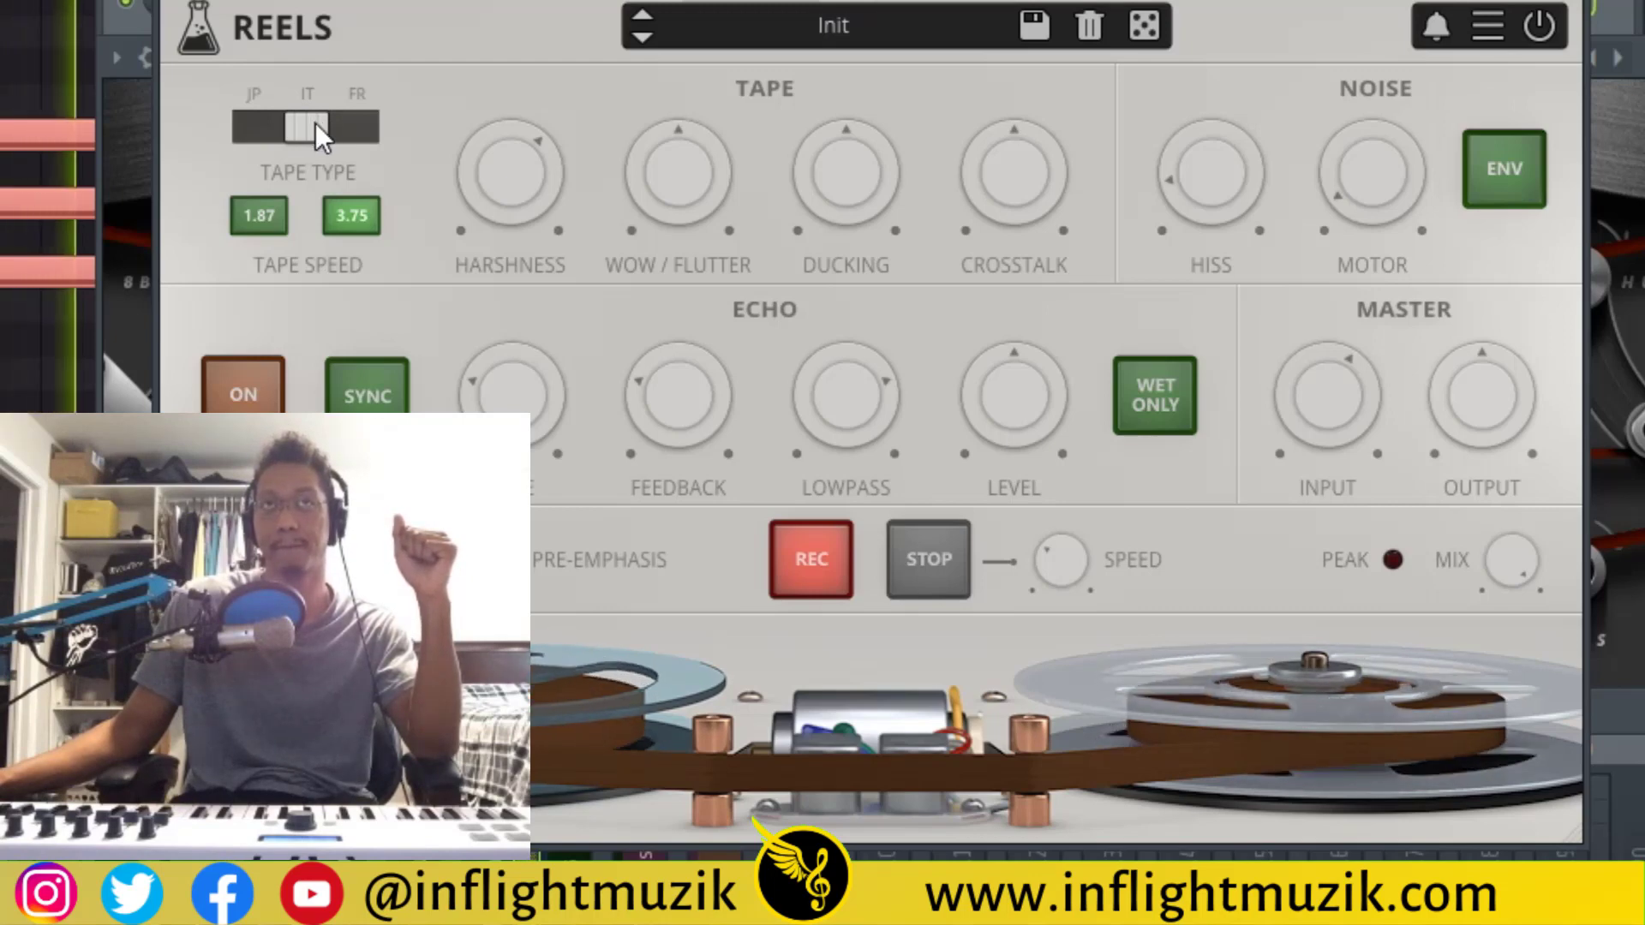
{"action": "left_click_drag", "start_coordinate": [310, 116], "coordinate": [423, 125]}
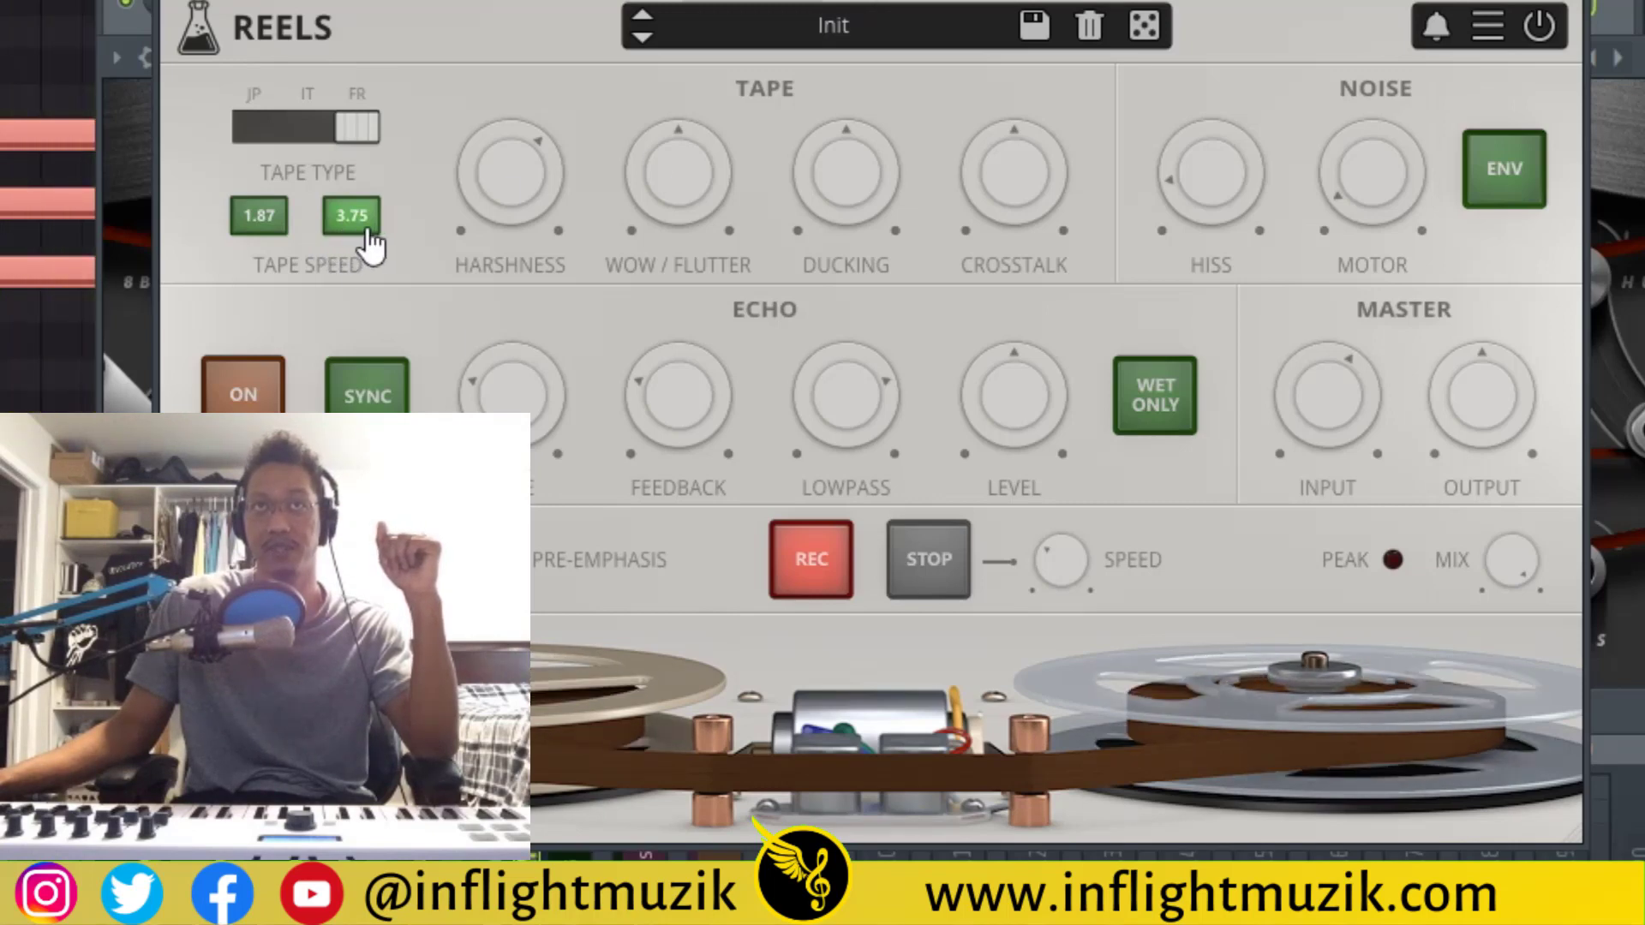
{"action": "left_click", "coordinate": [260, 219]}
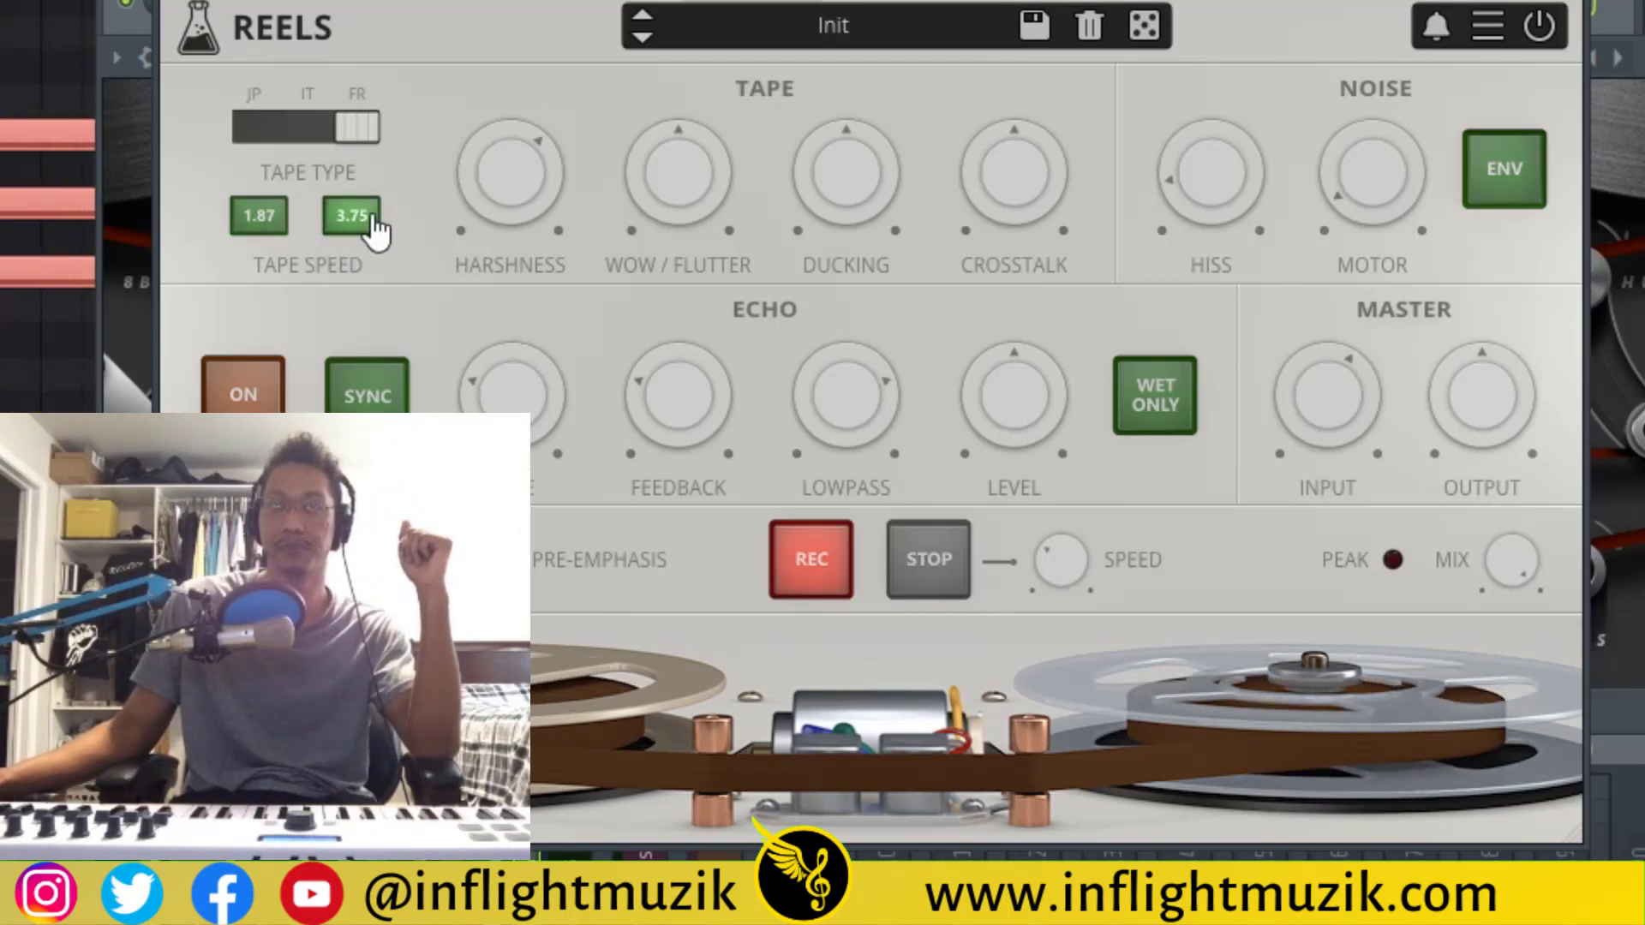
{"action": "left_click", "coordinate": [260, 233]}
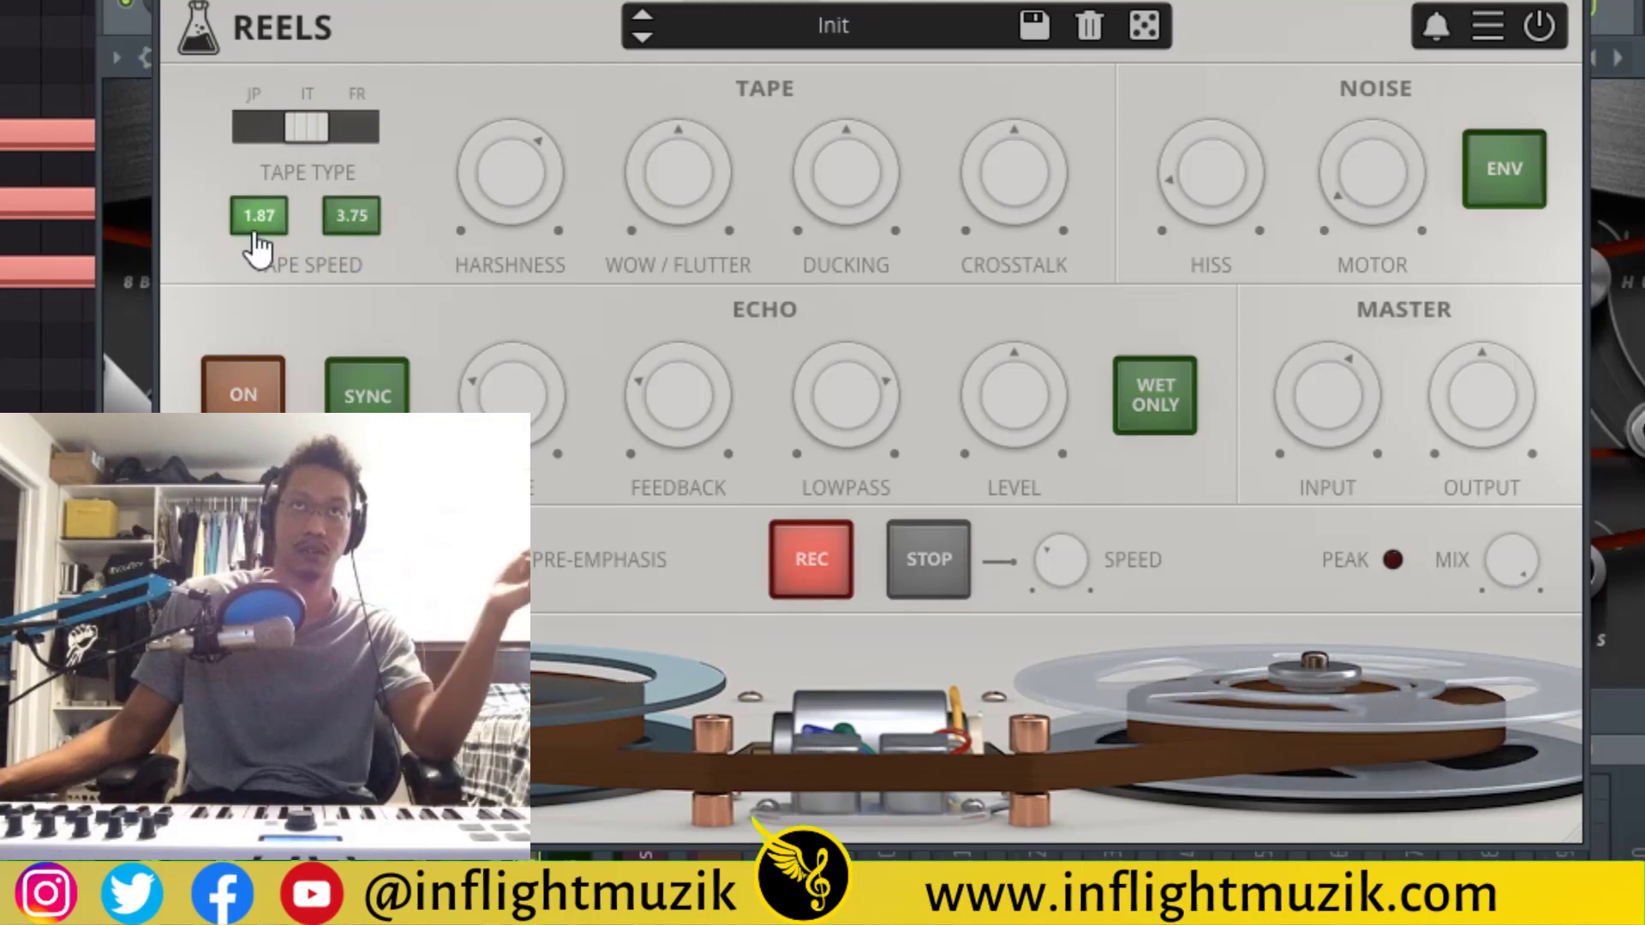
{"action": "left_click_drag", "start_coordinate": [297, 117], "coordinate": [182, 90]}
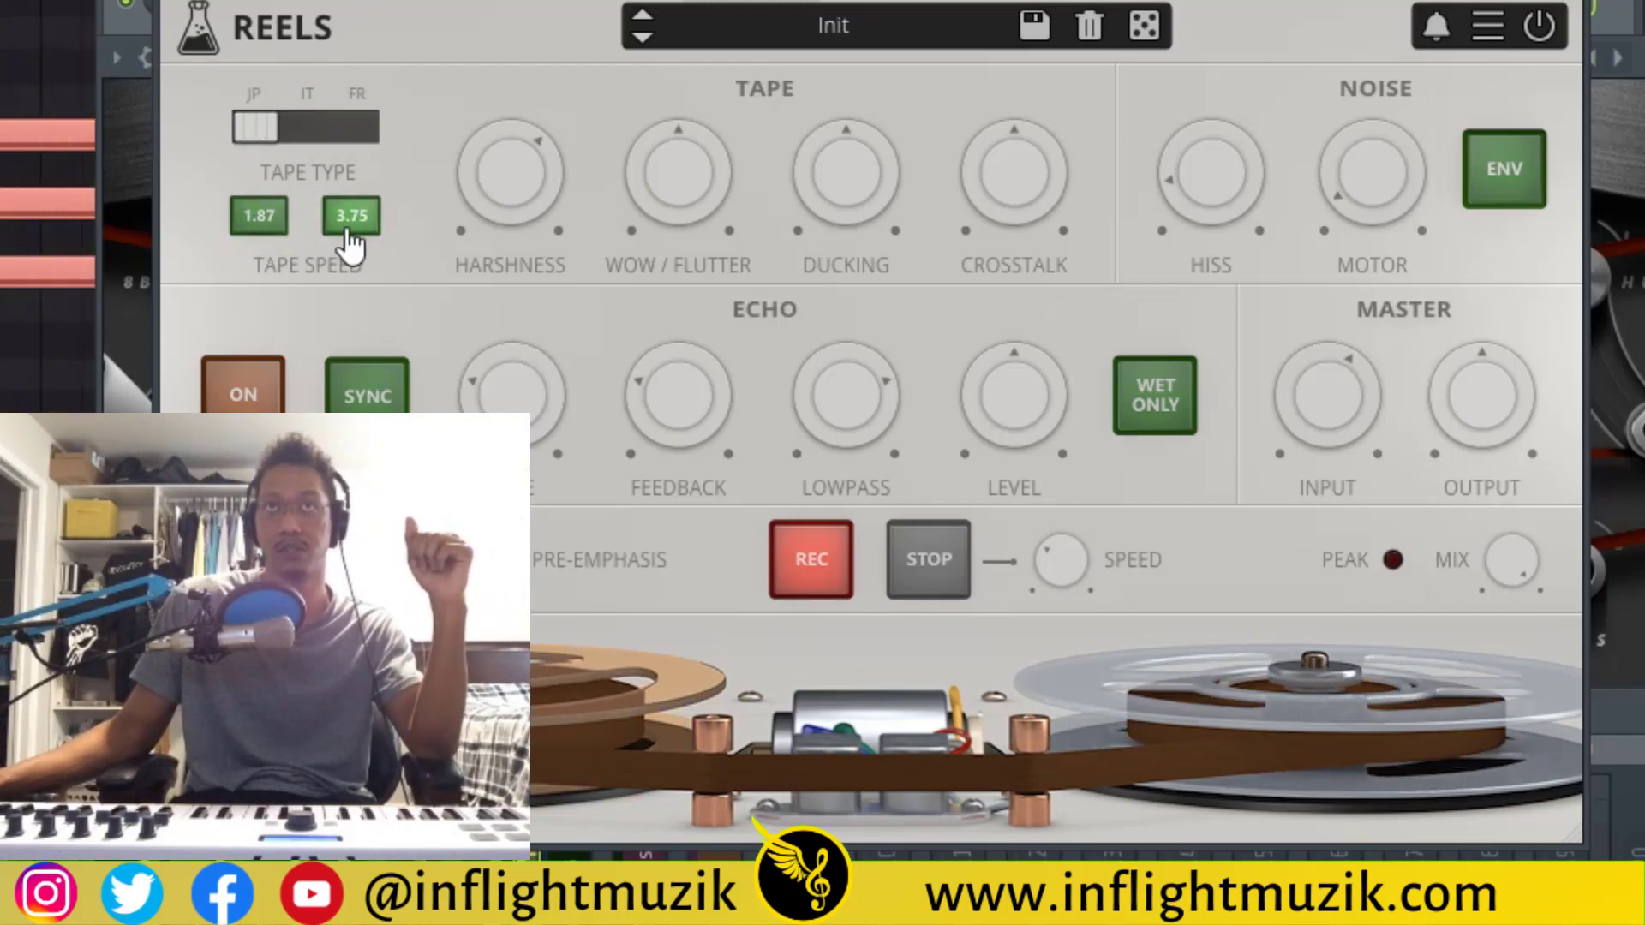
{"action": "left_click", "coordinate": [262, 221]}
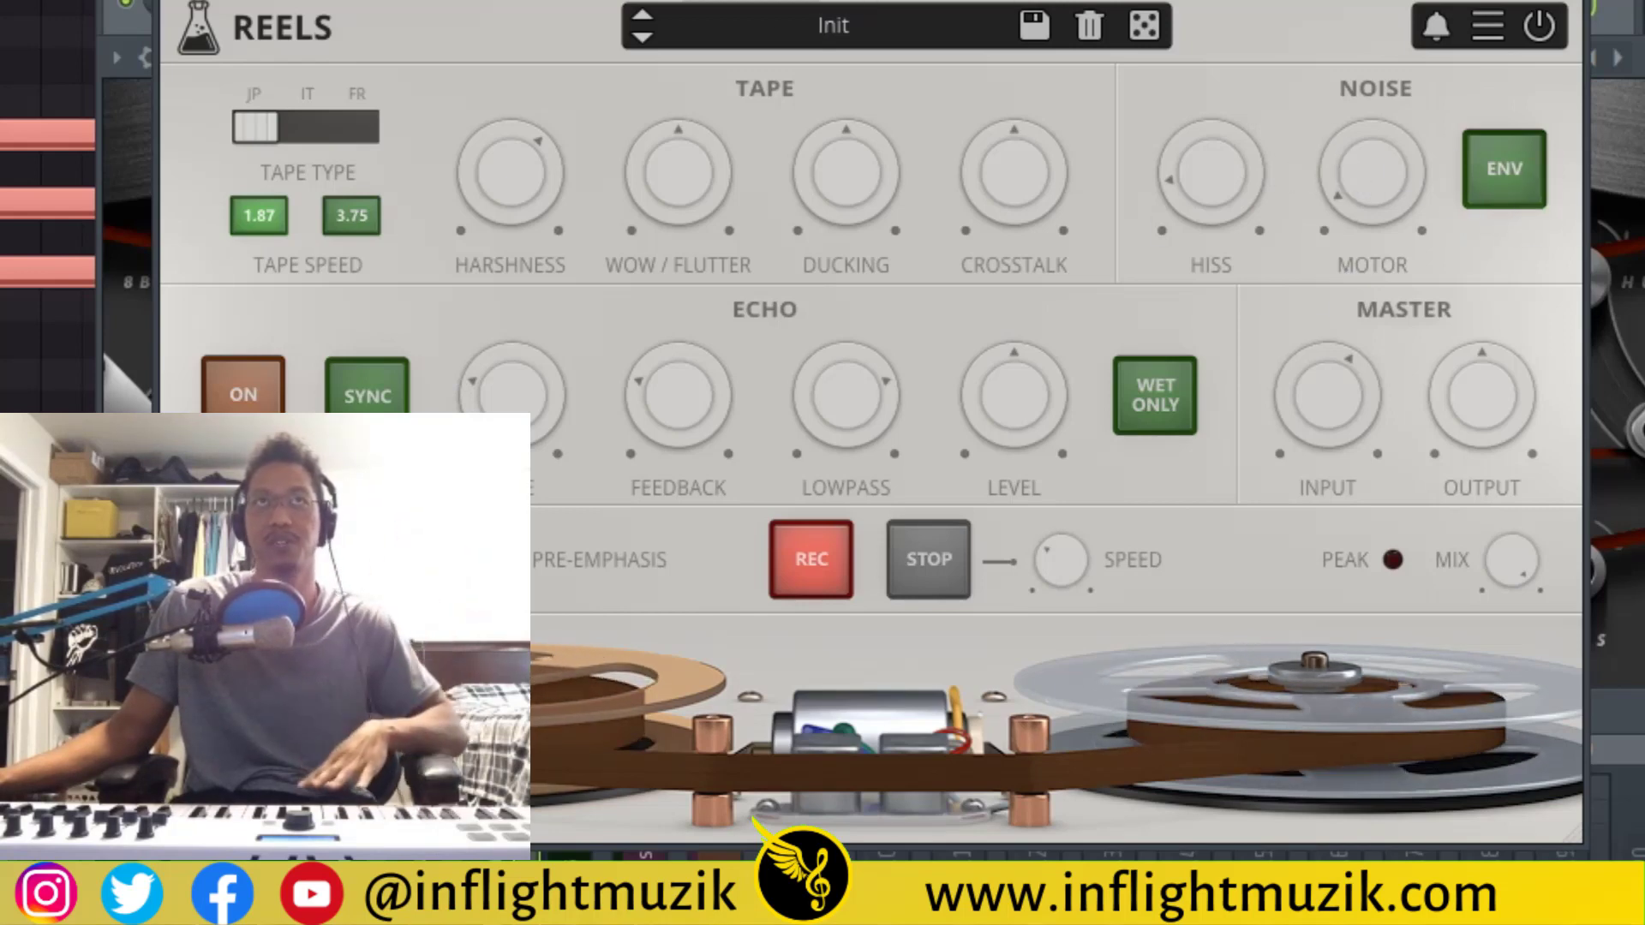
Raise the Hiss and Motor noise to maximum and compare the noise with the envelope off and on, leaving it on
{"action": "left_click", "coordinate": [1508, 176]}
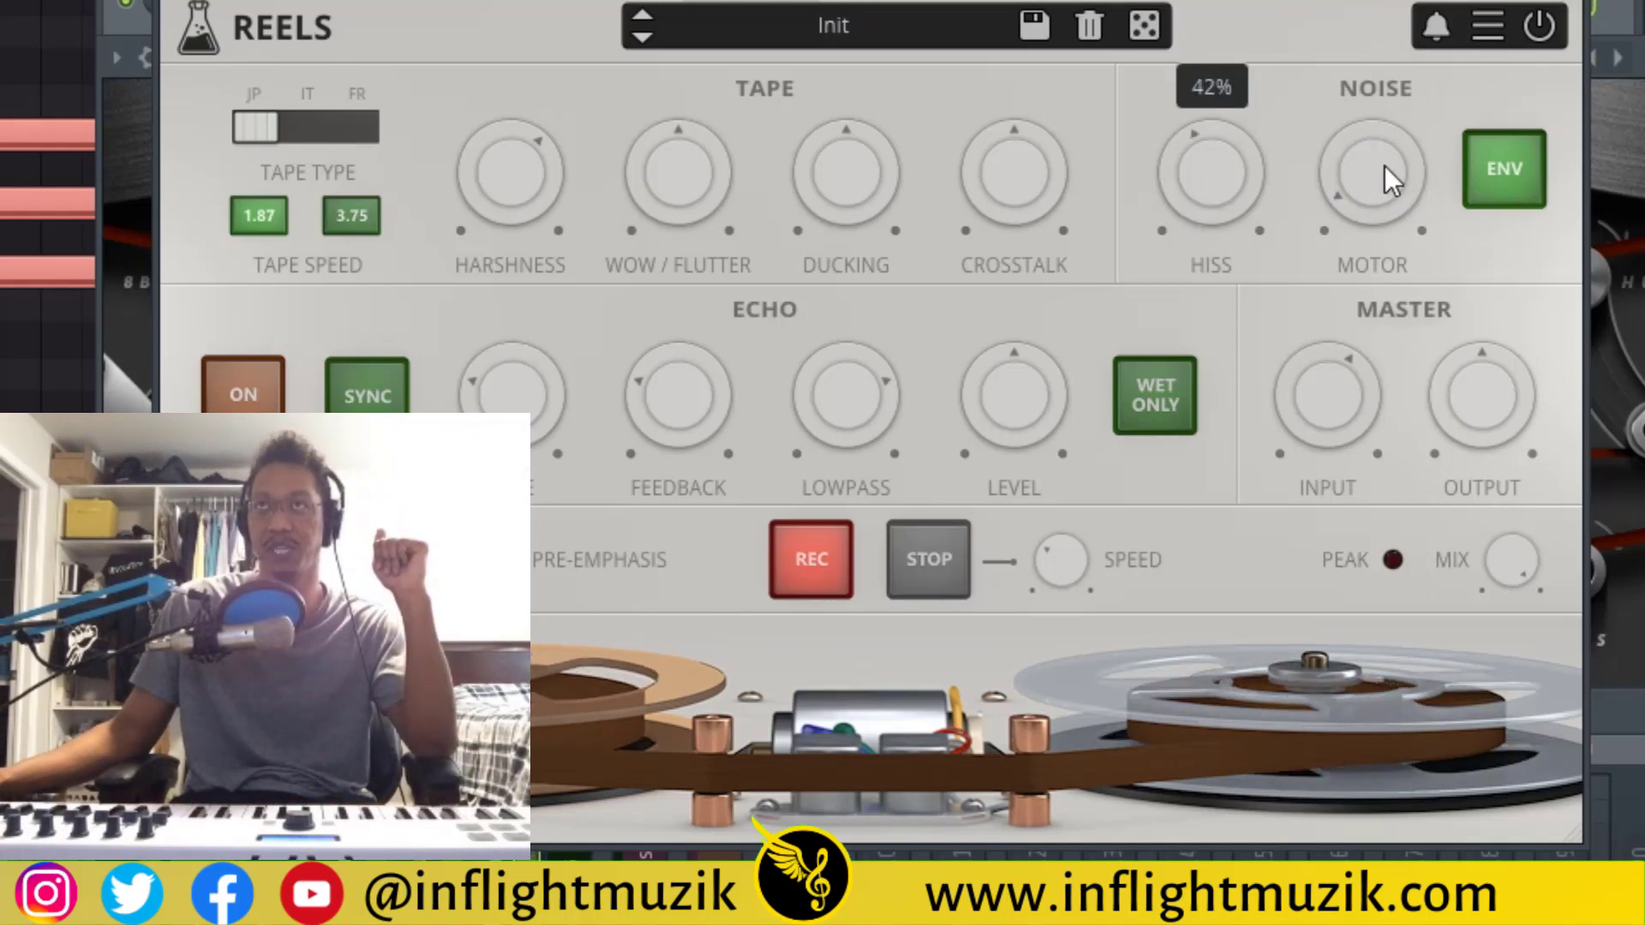
{"action": "left_click_drag", "start_coordinate": [1384, 166], "coordinate": [1305, 25]}
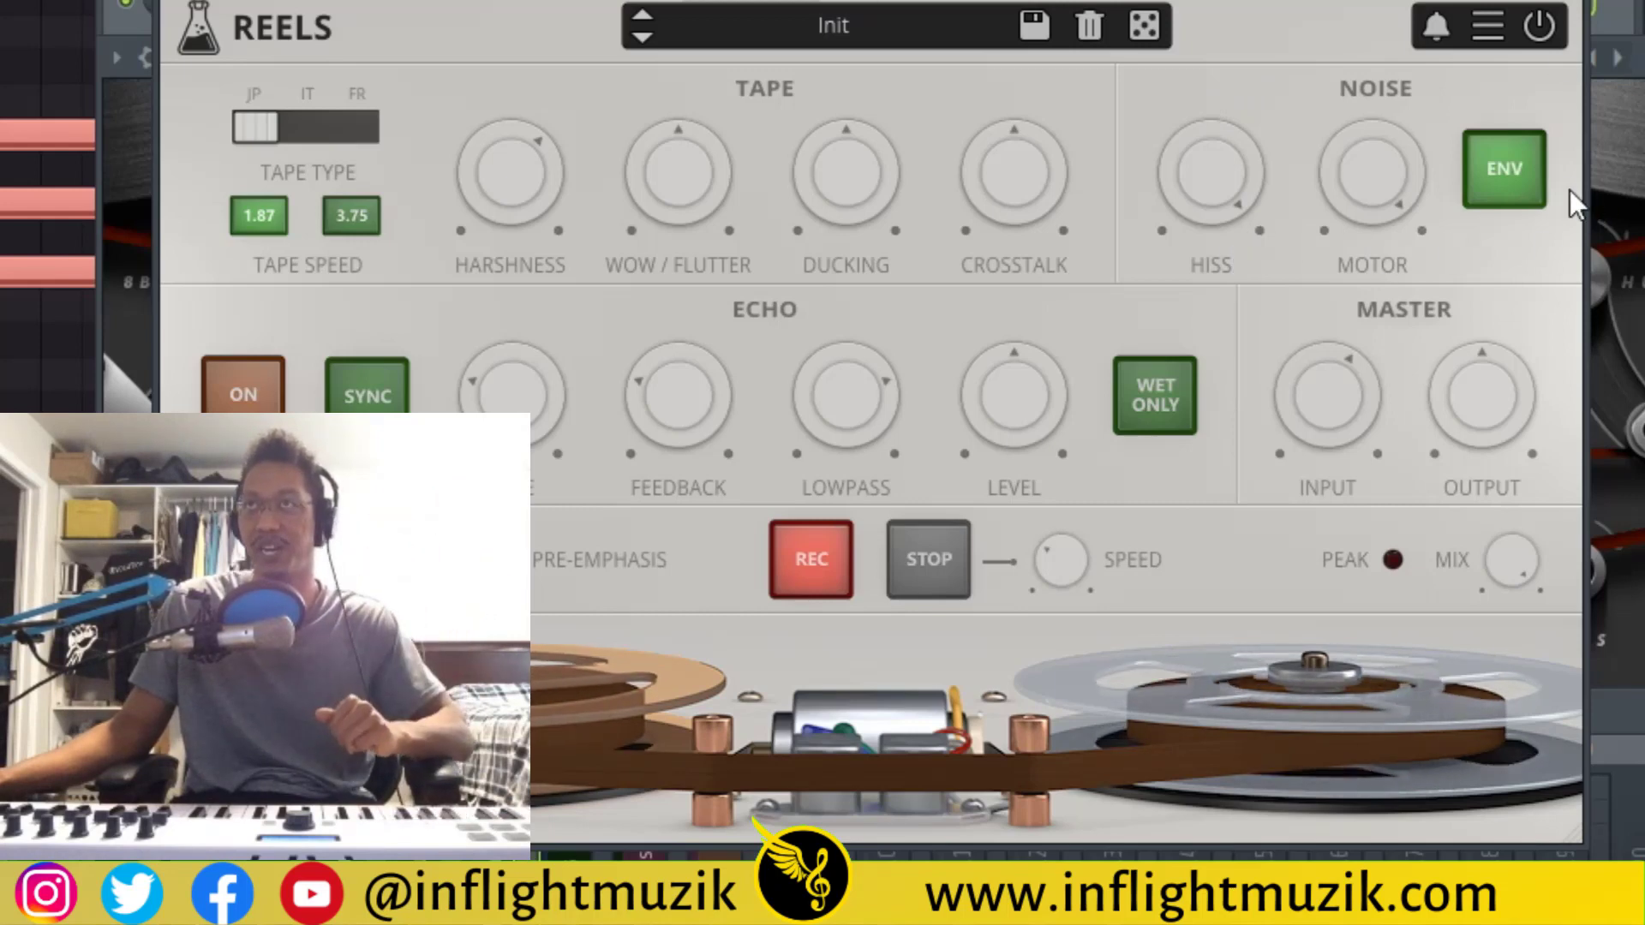
{"action": "left_click", "coordinate": [1505, 209]}
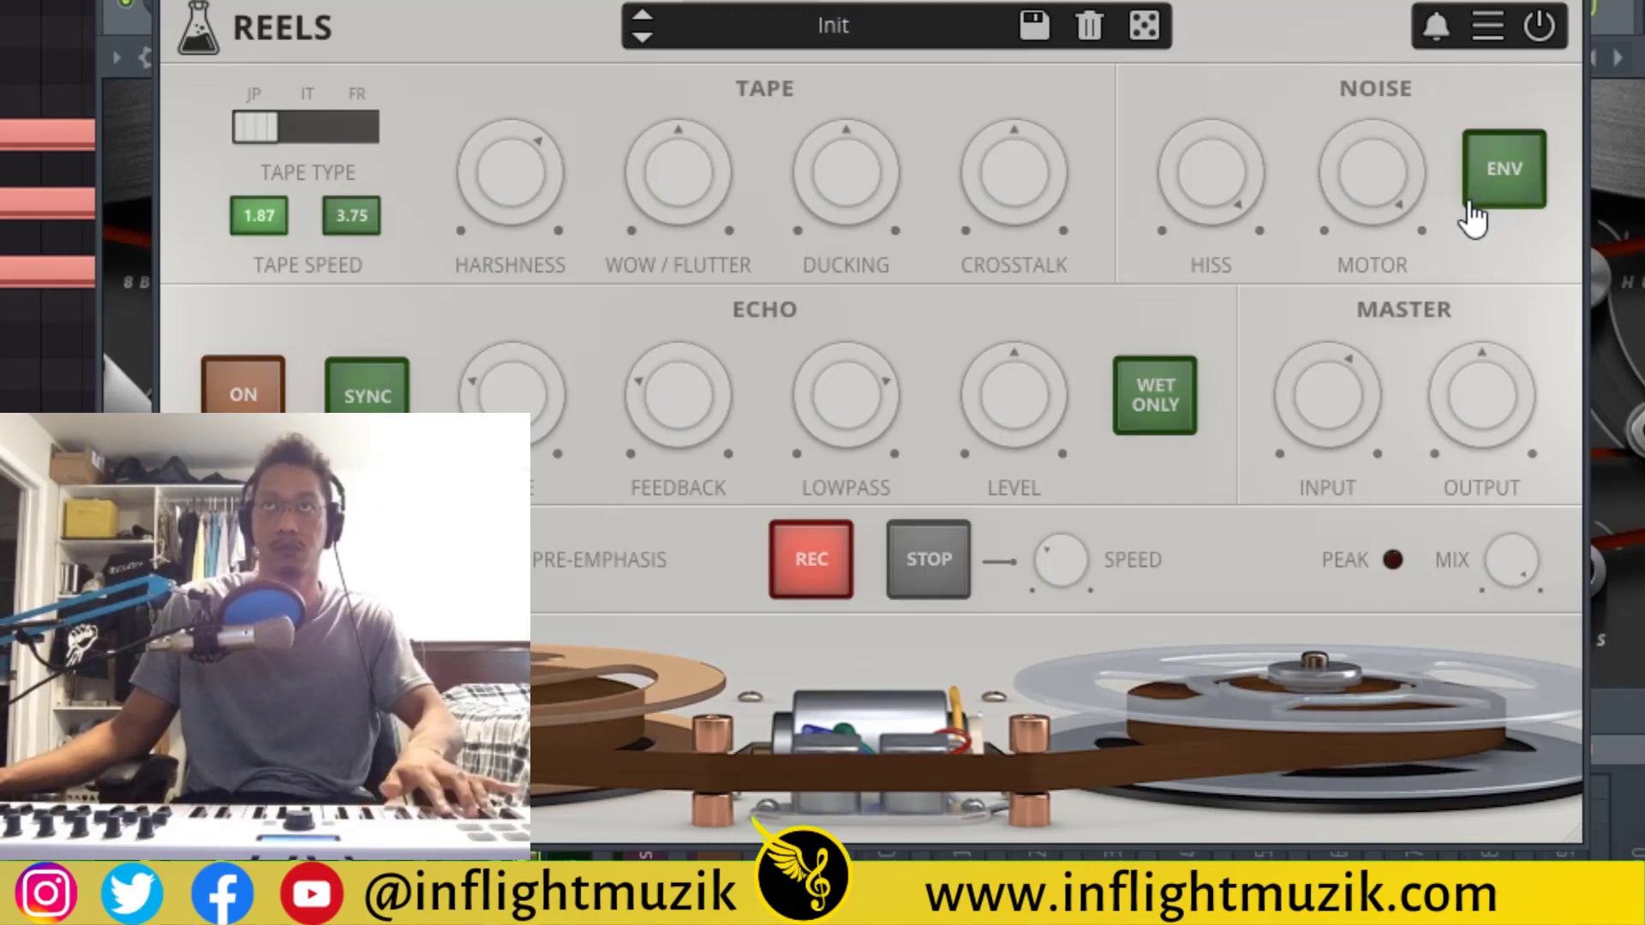
{"action": "left_click", "coordinate": [1498, 196]}
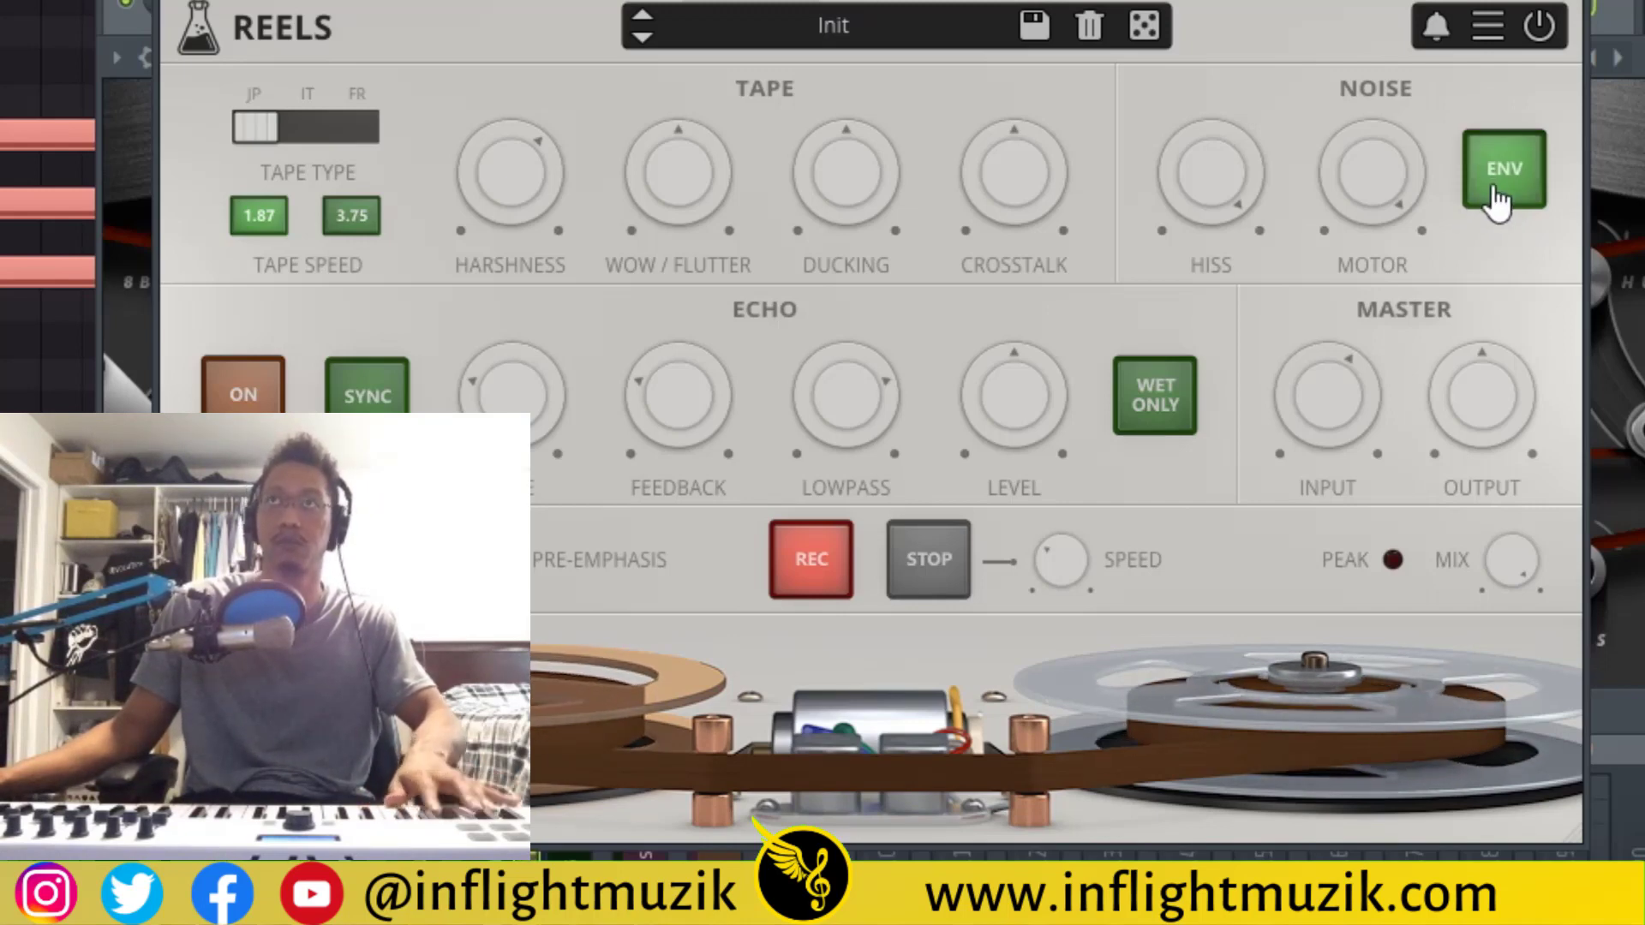
Lower the Hiss and Motor noise to 40%, and reduce both a little further
{"action": "left_click_drag", "start_coordinate": [1204, 190], "coordinate": [1274, 491]}
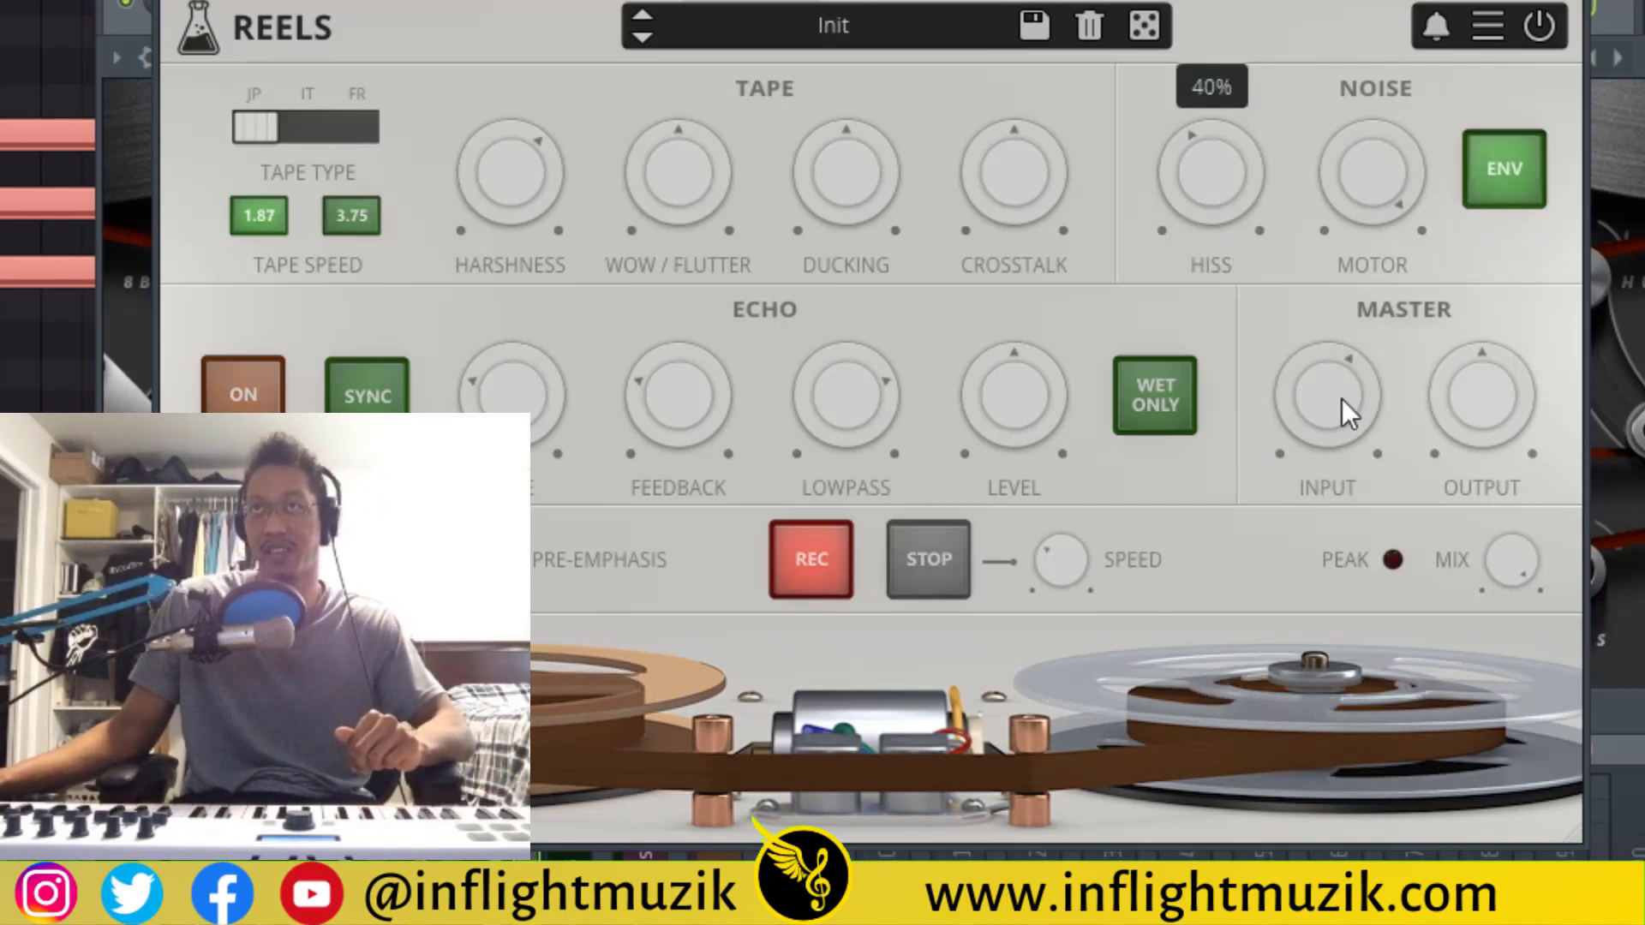
{"action": "left_click_drag", "start_coordinate": [1346, 182], "coordinate": [1383, 442]}
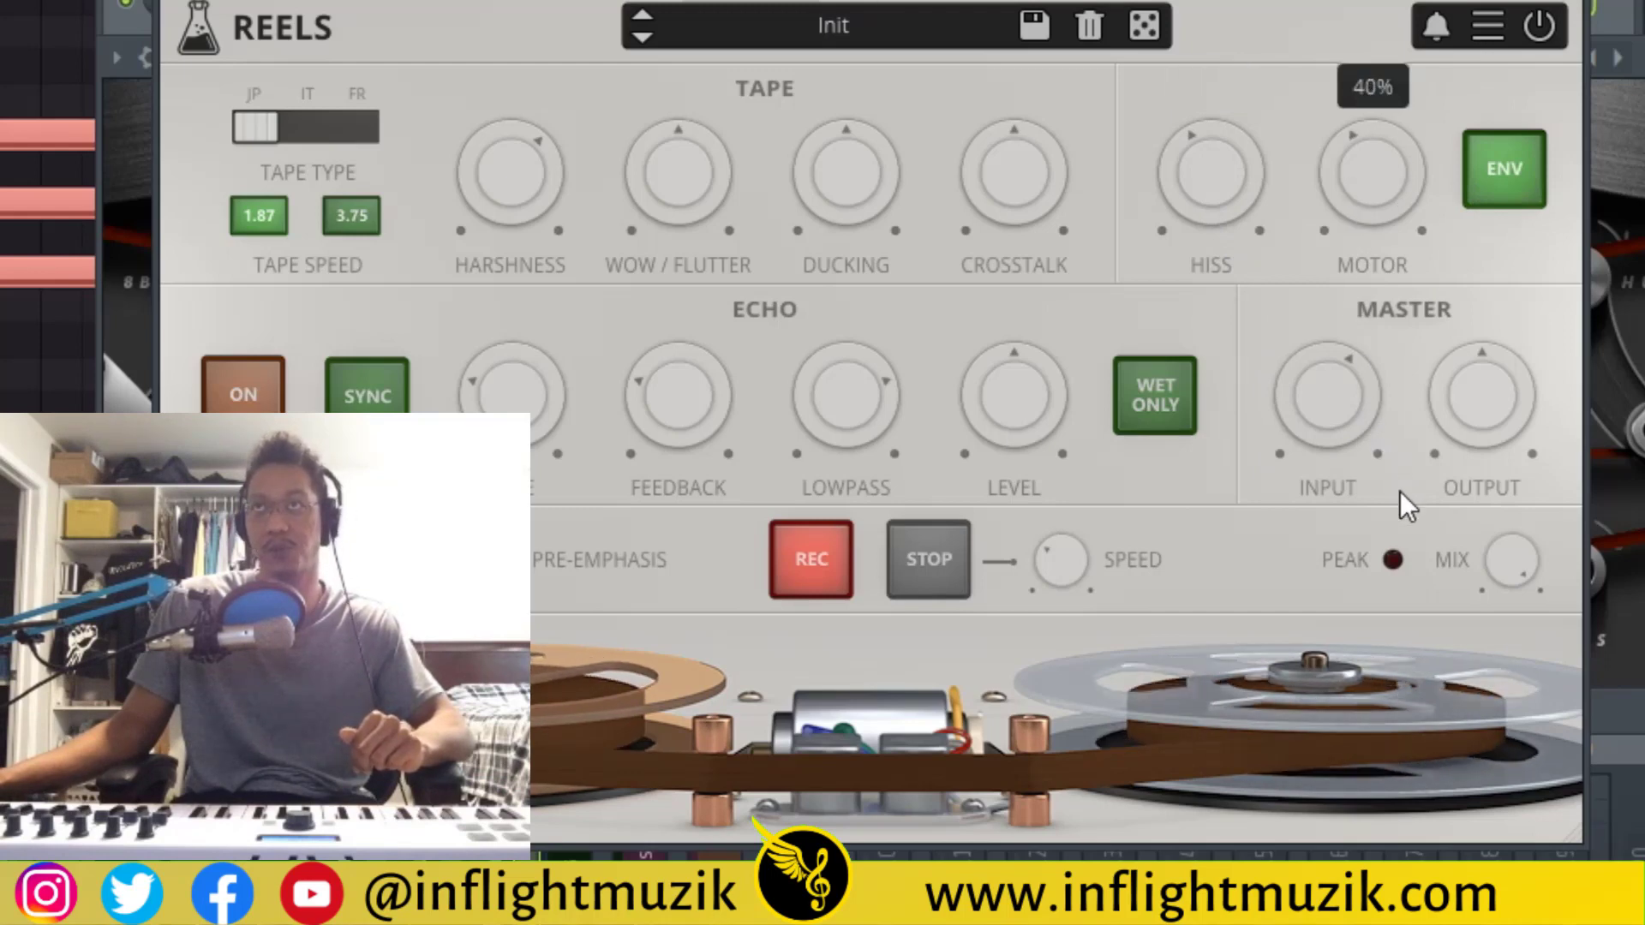
{"action": "left_click_drag", "start_coordinate": [1368, 168], "coordinate": [1370, 201]}
{"action": "left_click_drag", "start_coordinate": [1228, 188], "coordinate": [1210, 210]}
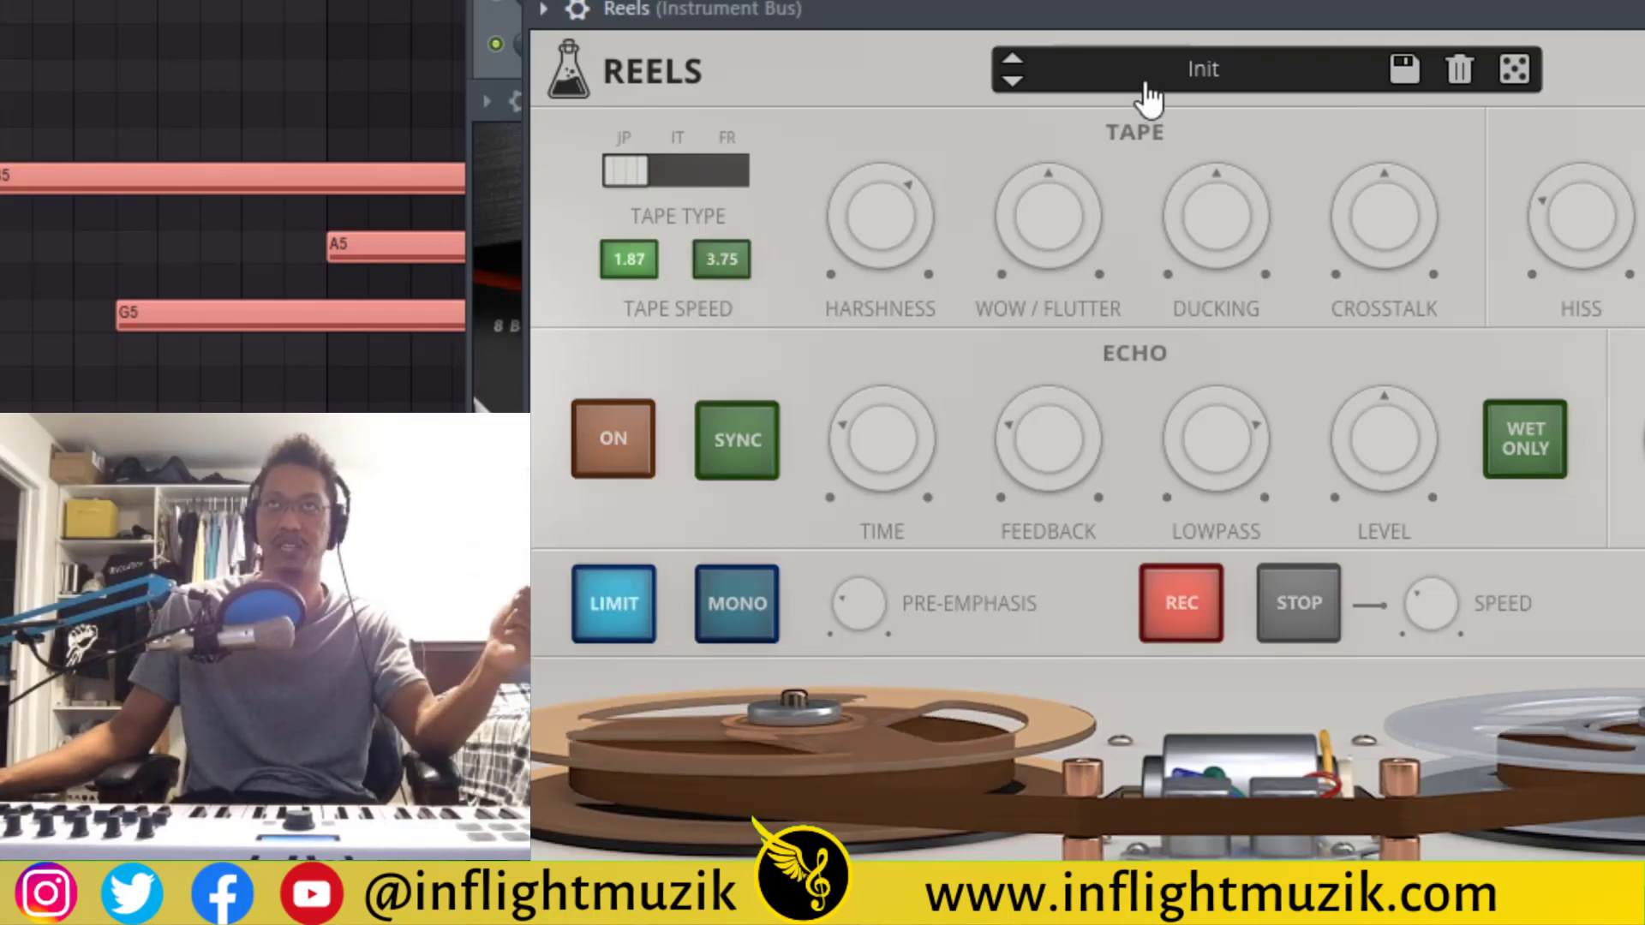
Load the Back By Demand RM preset, and in its echo section shorten the Time below 1/4 and raise Feedback nearly to maximum
{"action": "left_click", "coordinate": [1014, 82]}
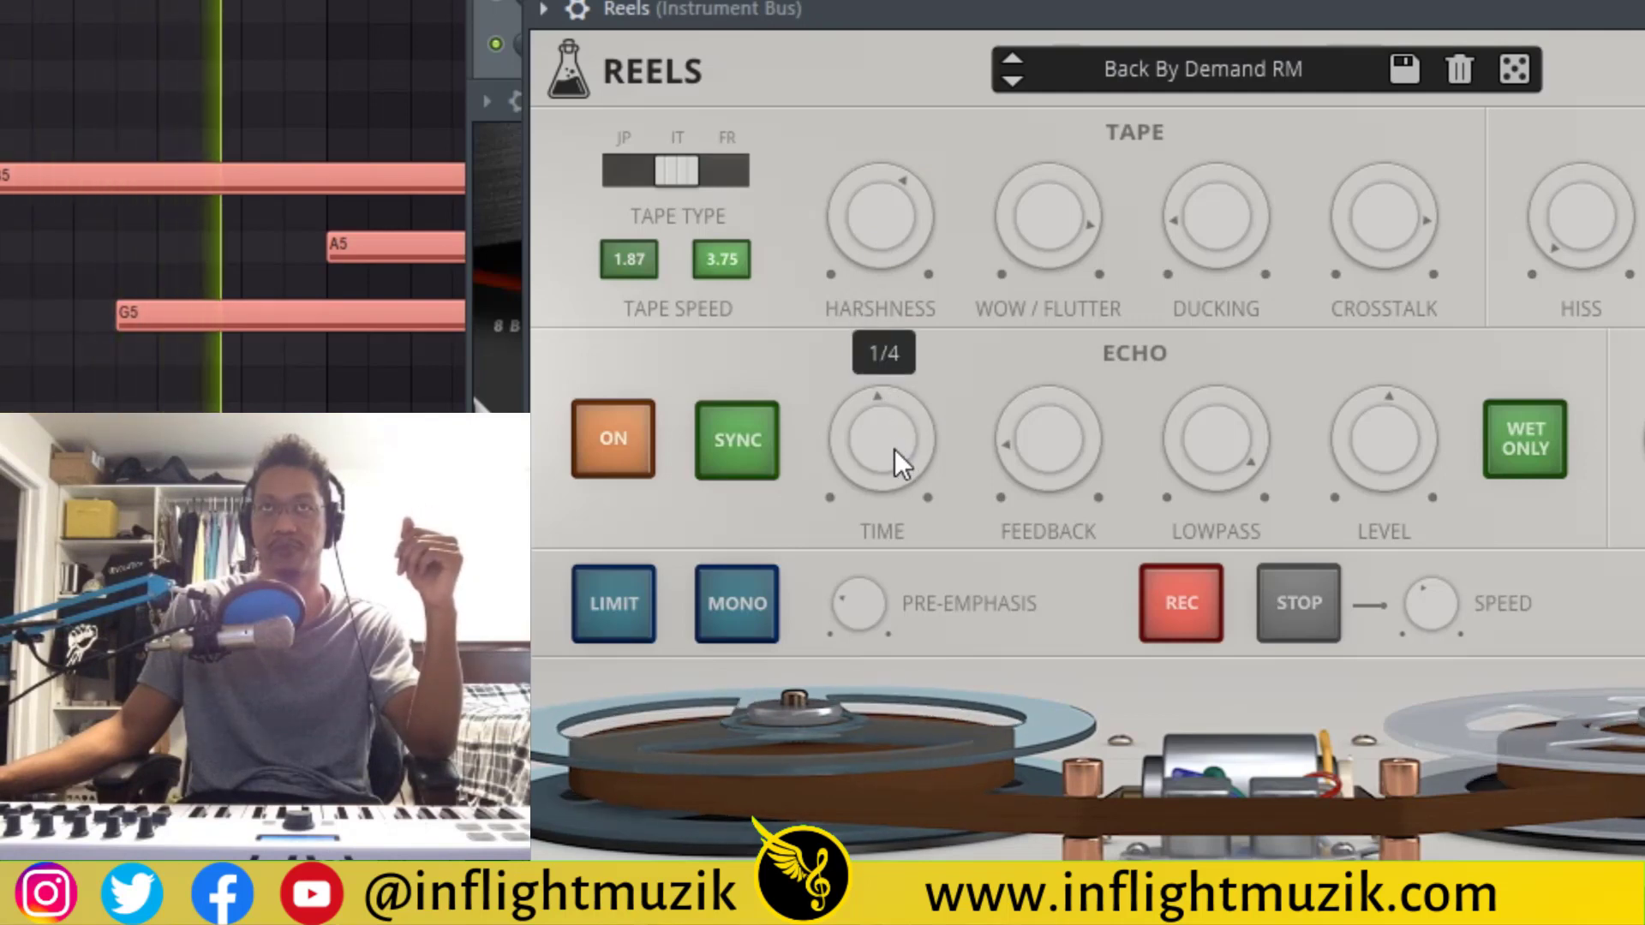
{"action": "left_click_drag", "start_coordinate": [895, 448], "coordinate": [936, 617]}
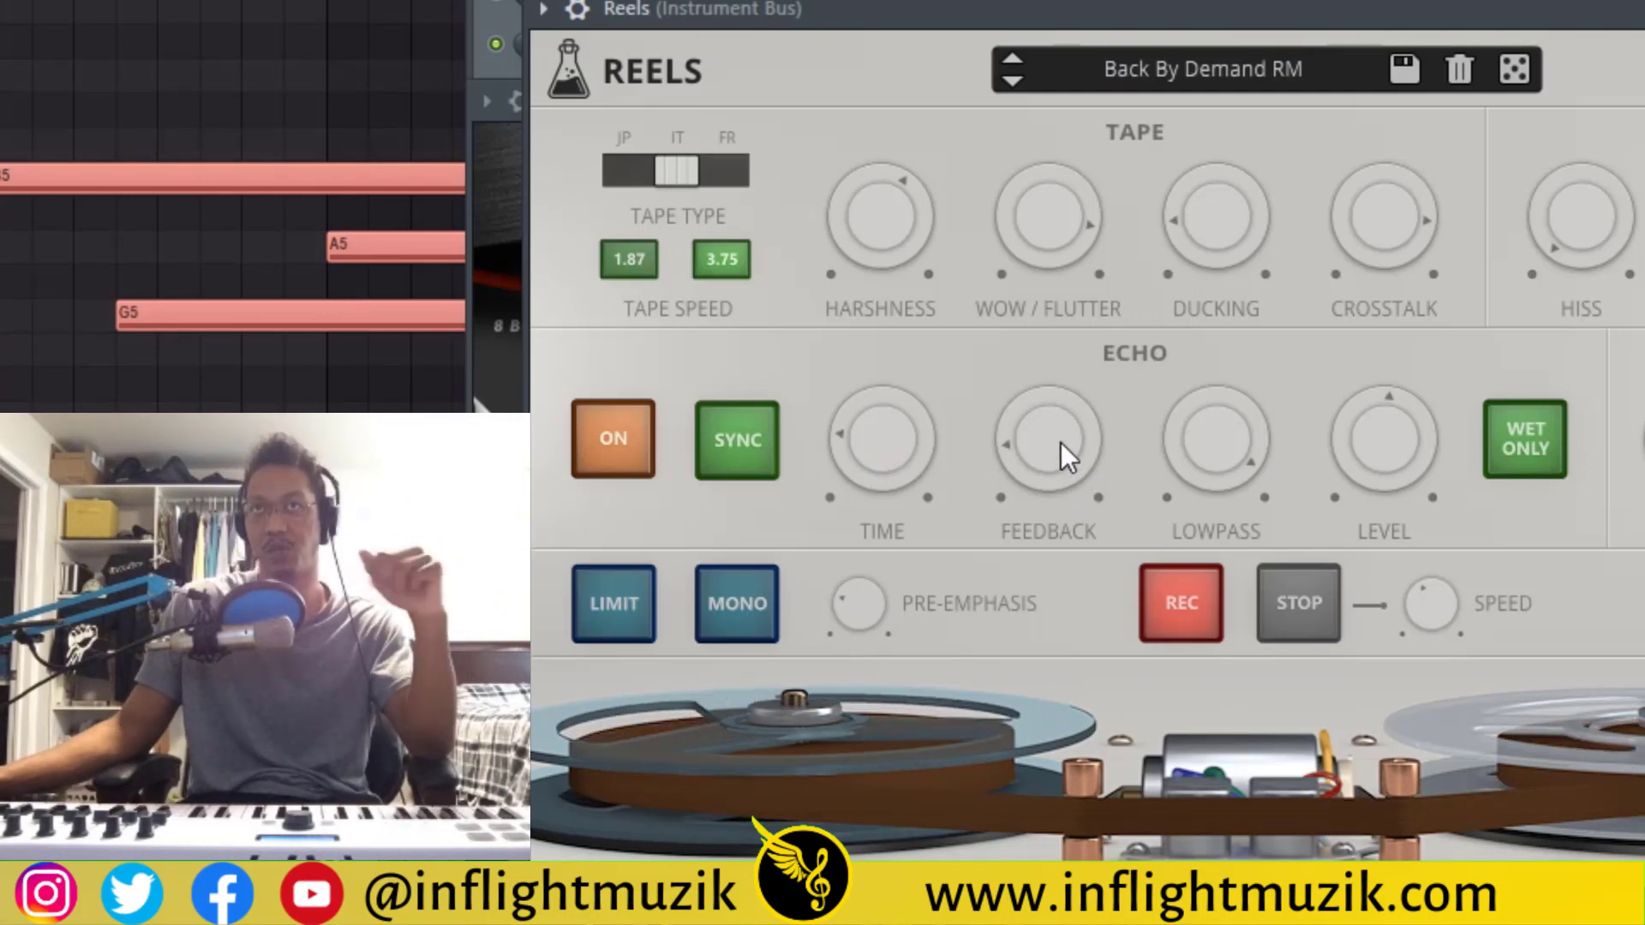
{"action": "left_click_drag", "start_coordinate": [1050, 446], "coordinate": [1095, 155]}
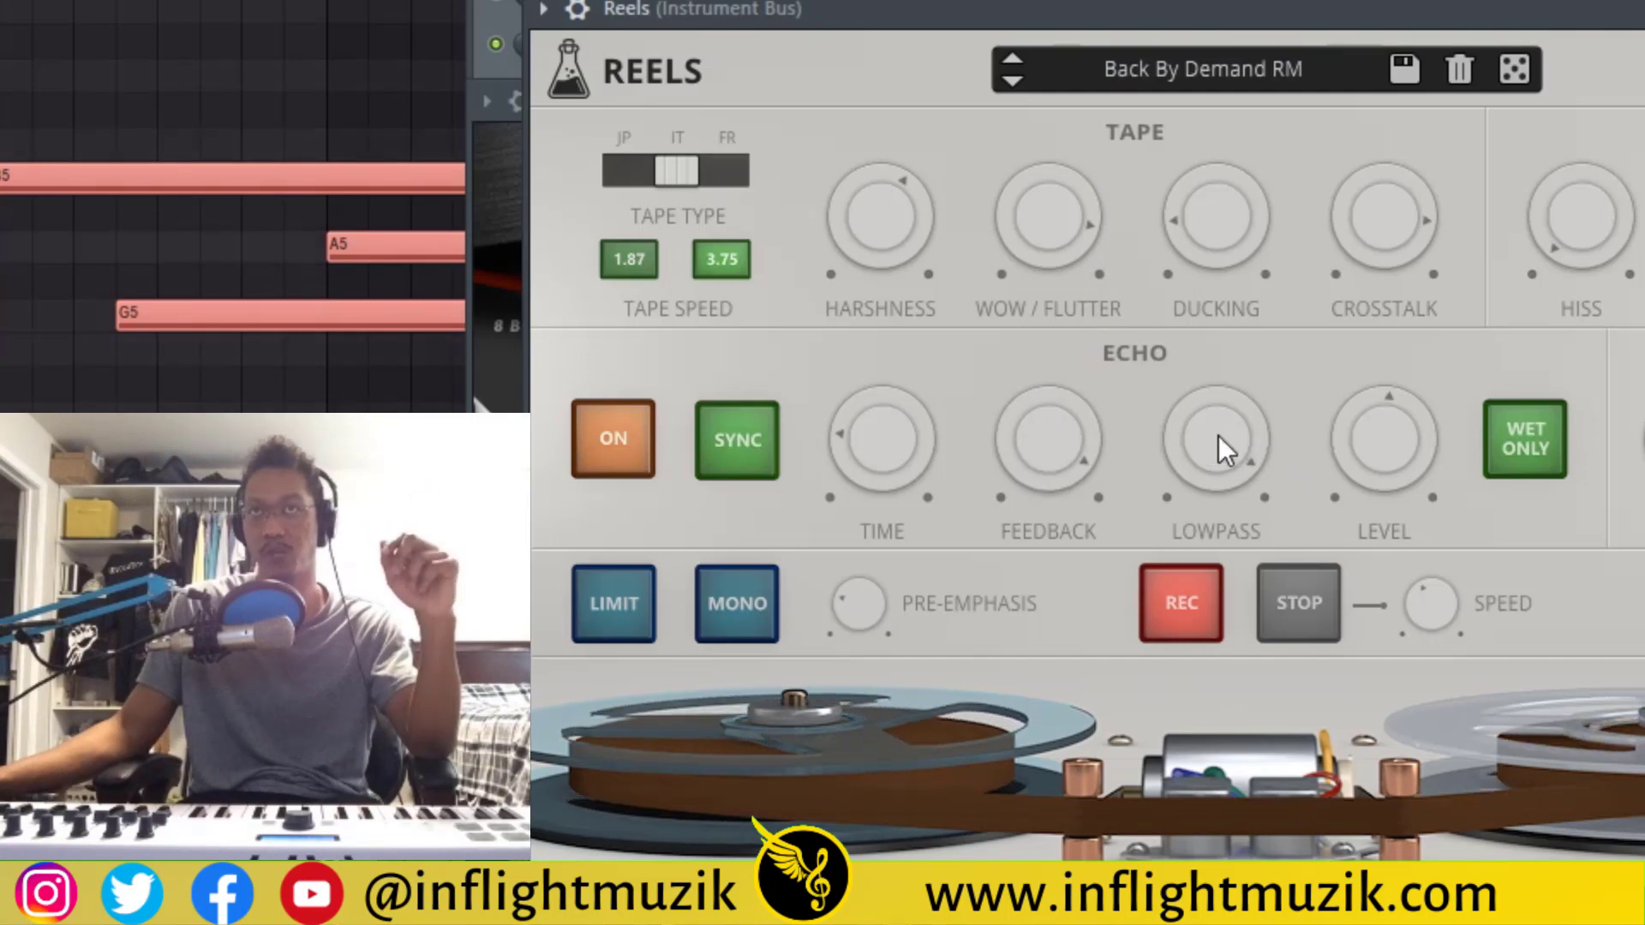
Sweep the echo Lowpass down to 947 Hz and back to mid-range, and raise the echo Level to 4.0 dB before lowering it
{"action": "left_click_drag", "start_coordinate": [1232, 431], "coordinate": [1261, 632]}
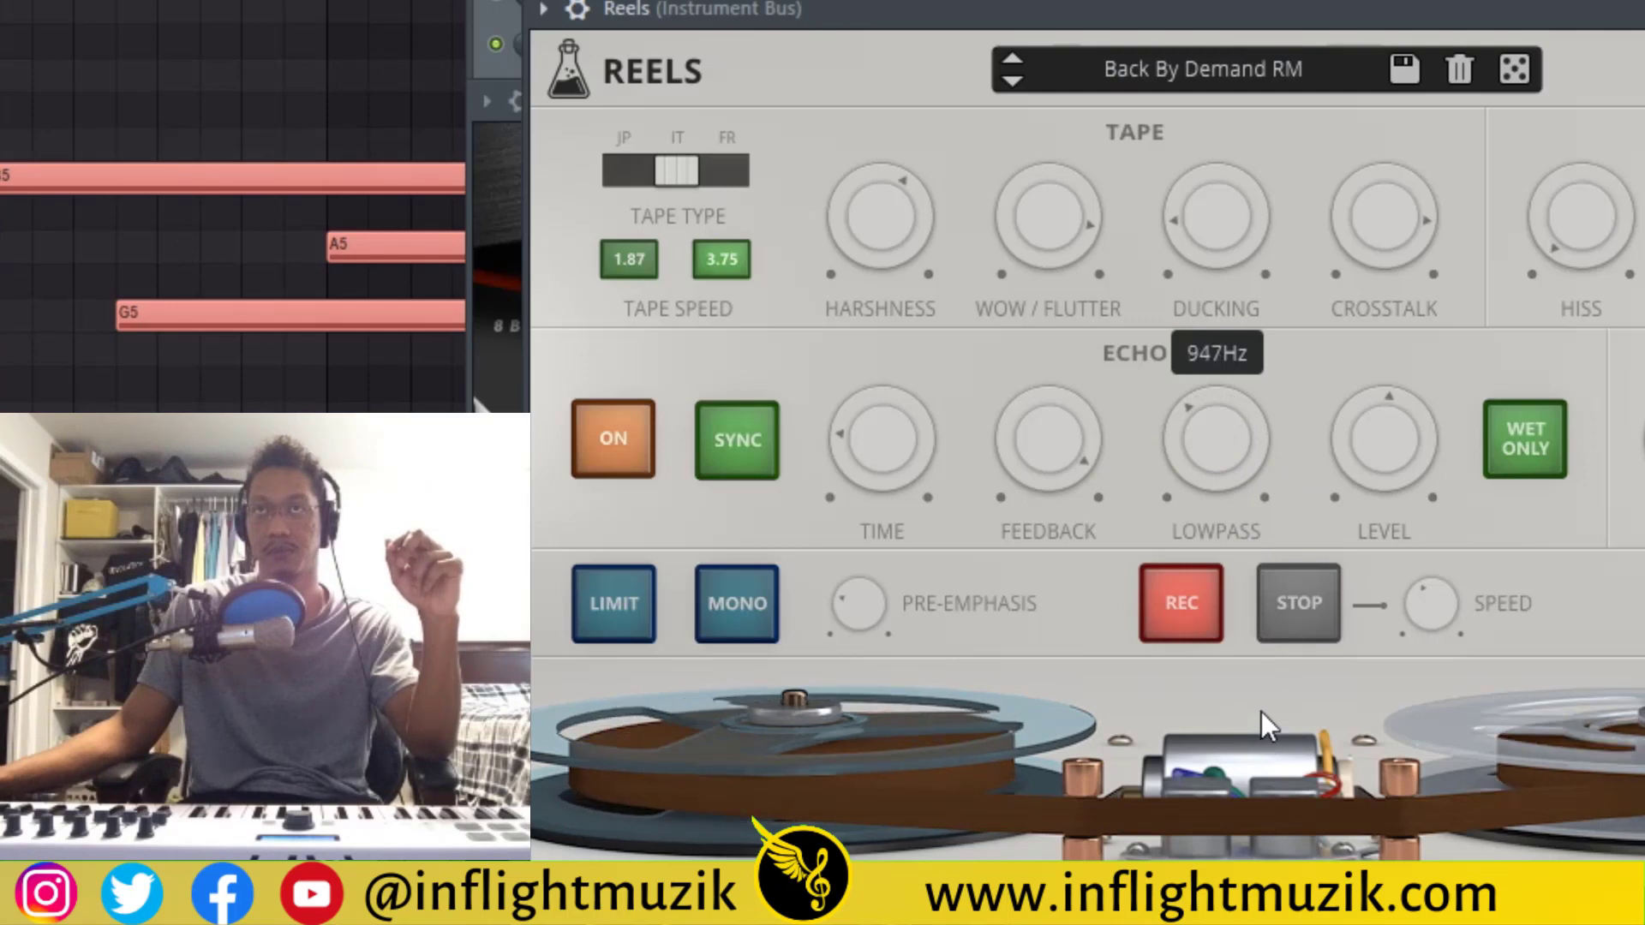
{"action": "left_click_drag", "start_coordinate": [1272, 687], "coordinate": [1270, 639]}
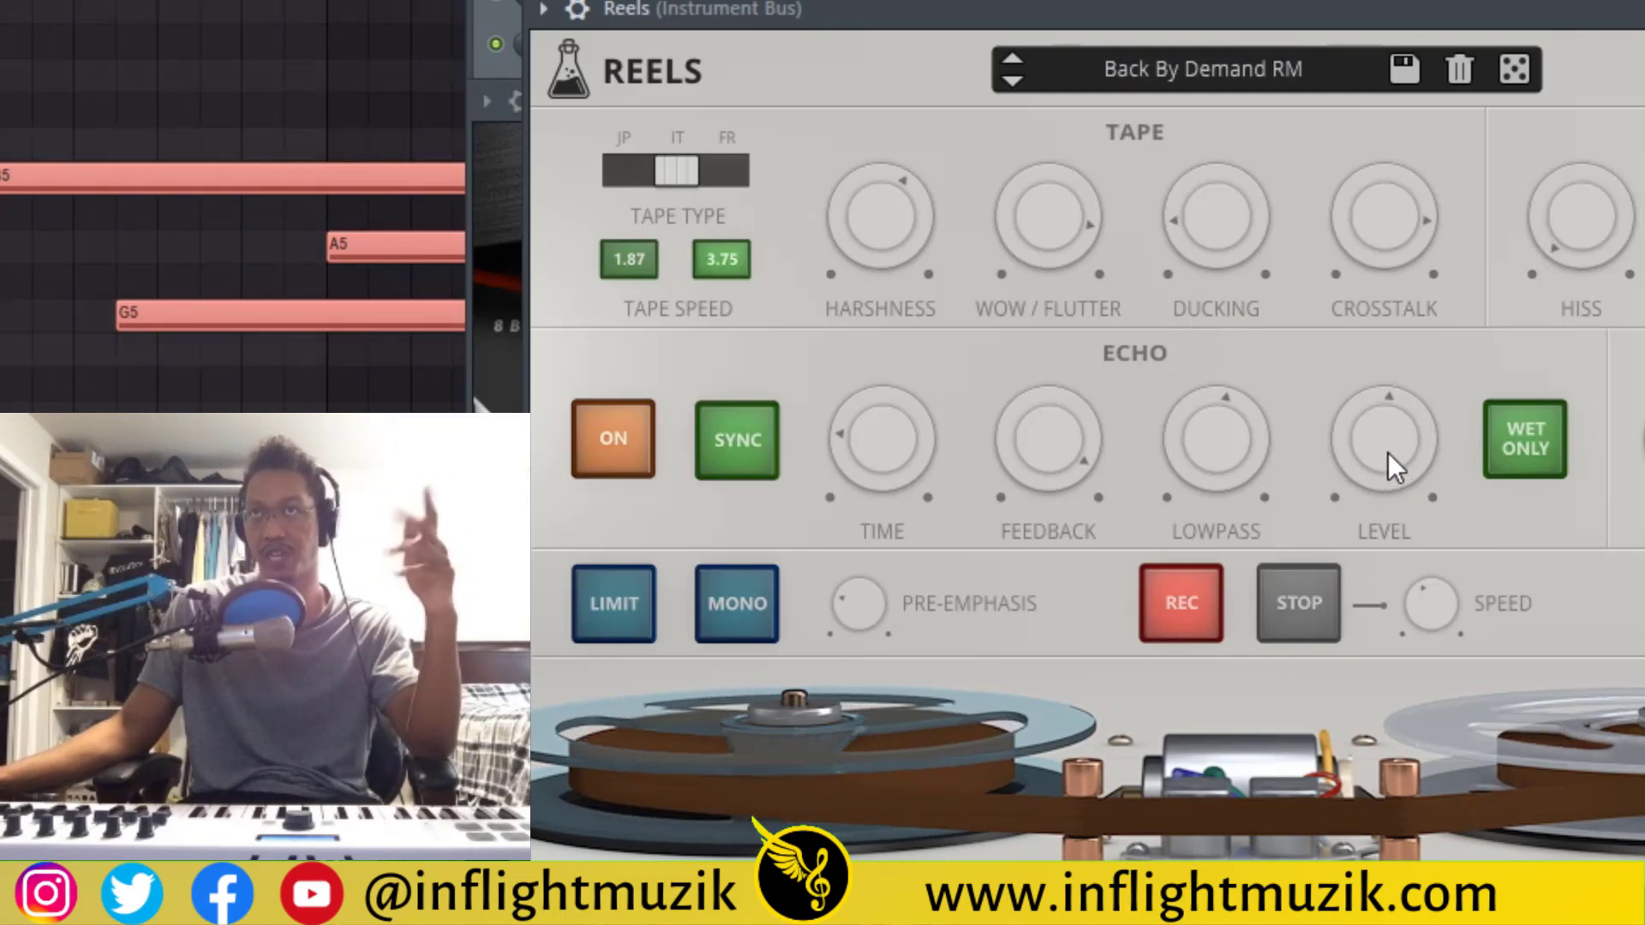
{"action": "left_click_drag", "start_coordinate": [1388, 453], "coordinate": [1394, 420]}
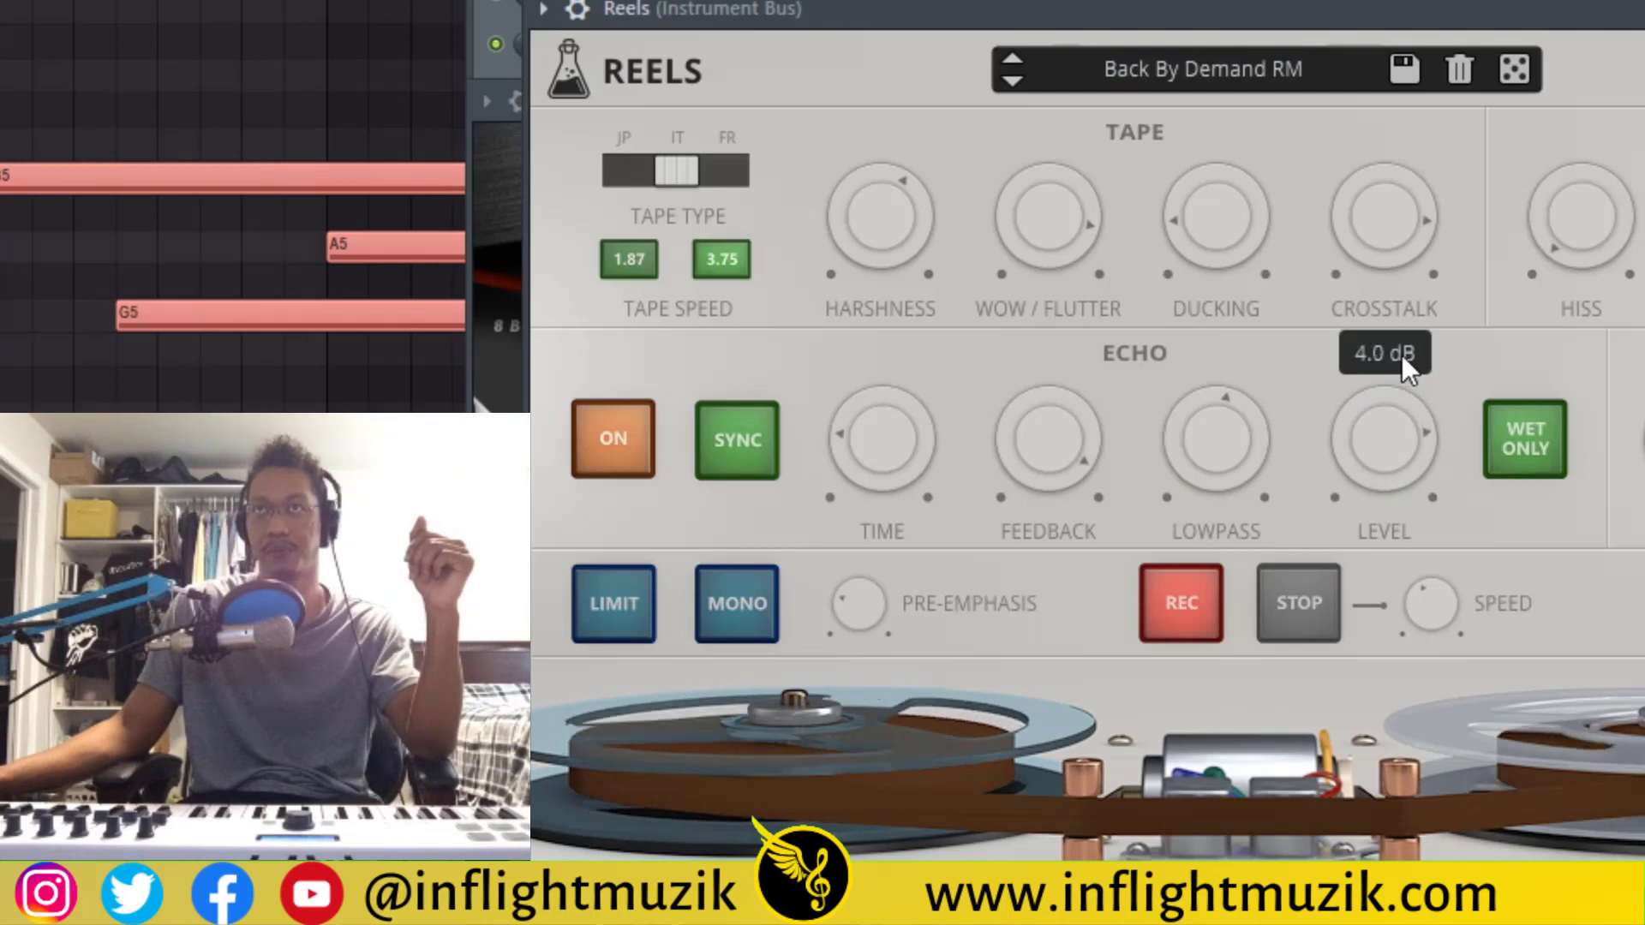
{"action": "left_click_drag", "start_coordinate": [1402, 354], "coordinate": [1381, 448]}
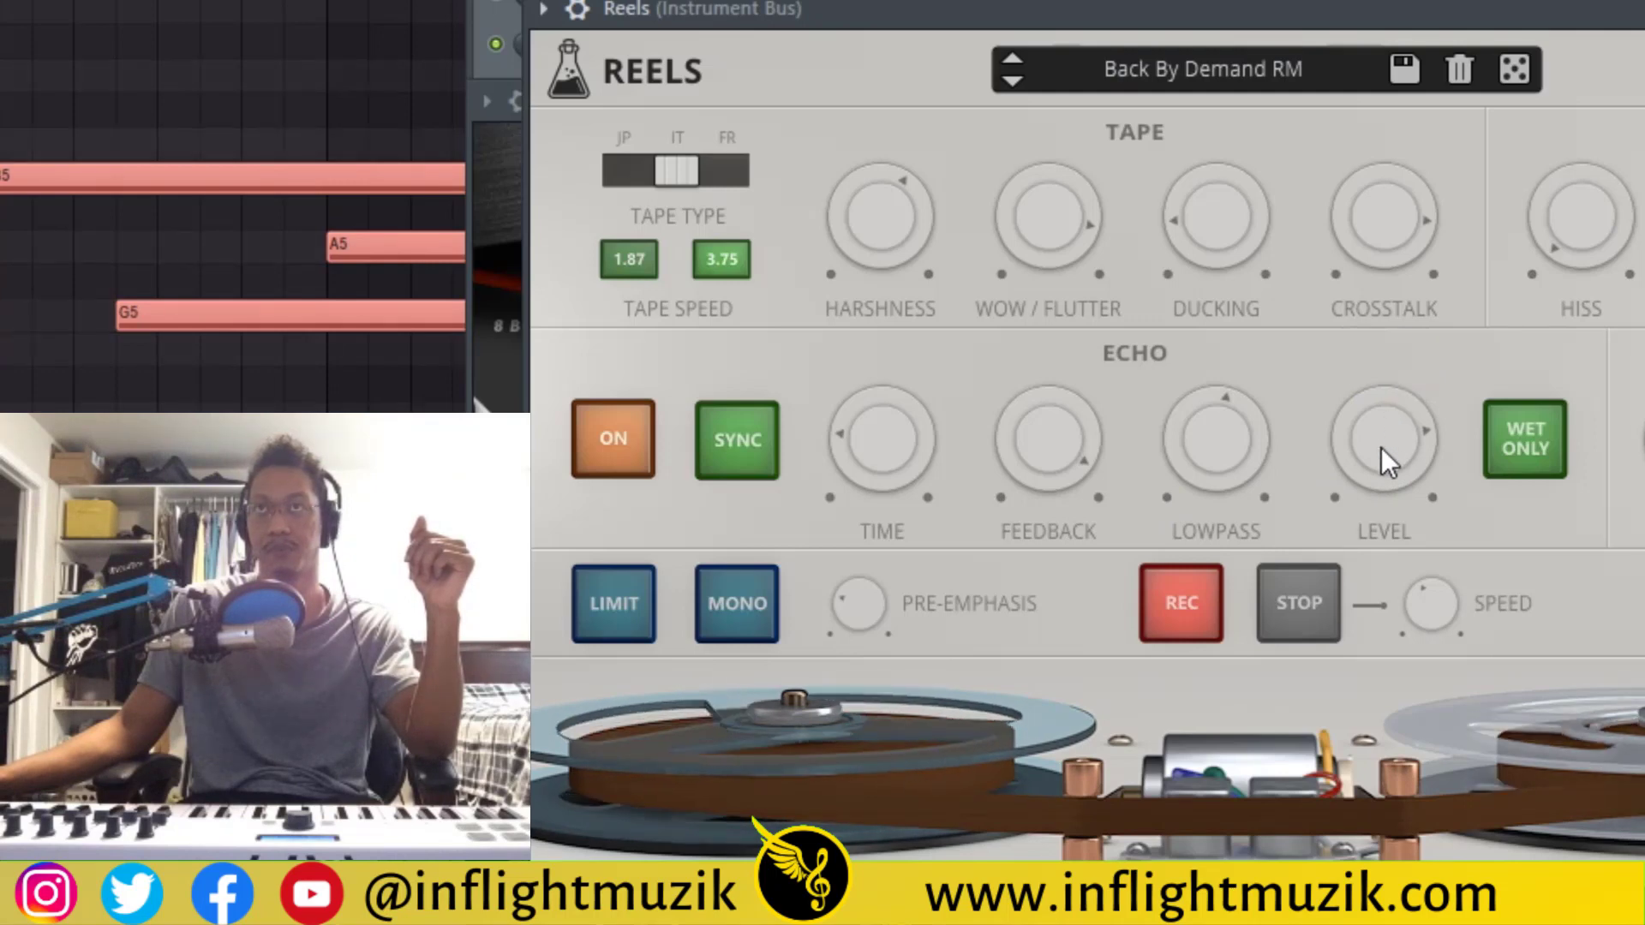
{"action": "mouse_move", "coordinate": [1381, 449]}
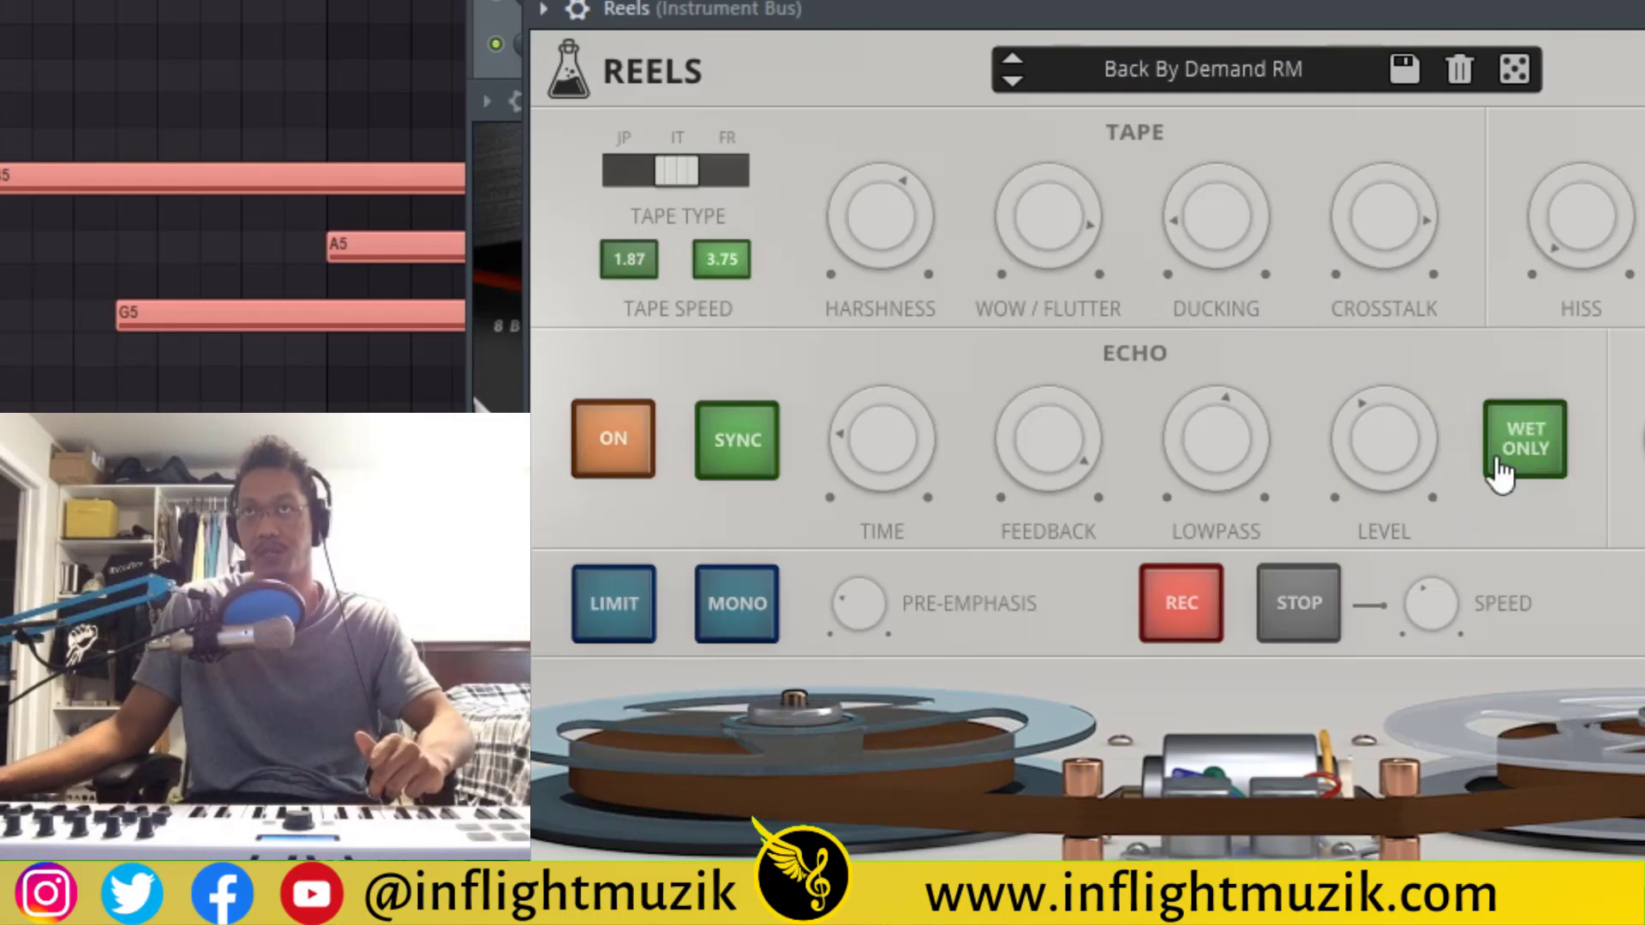
Turn off Wet Only for the echo and audition different Level settings, from around the middle down to nearly minimum
{"action": "left_click", "coordinate": [1538, 455]}
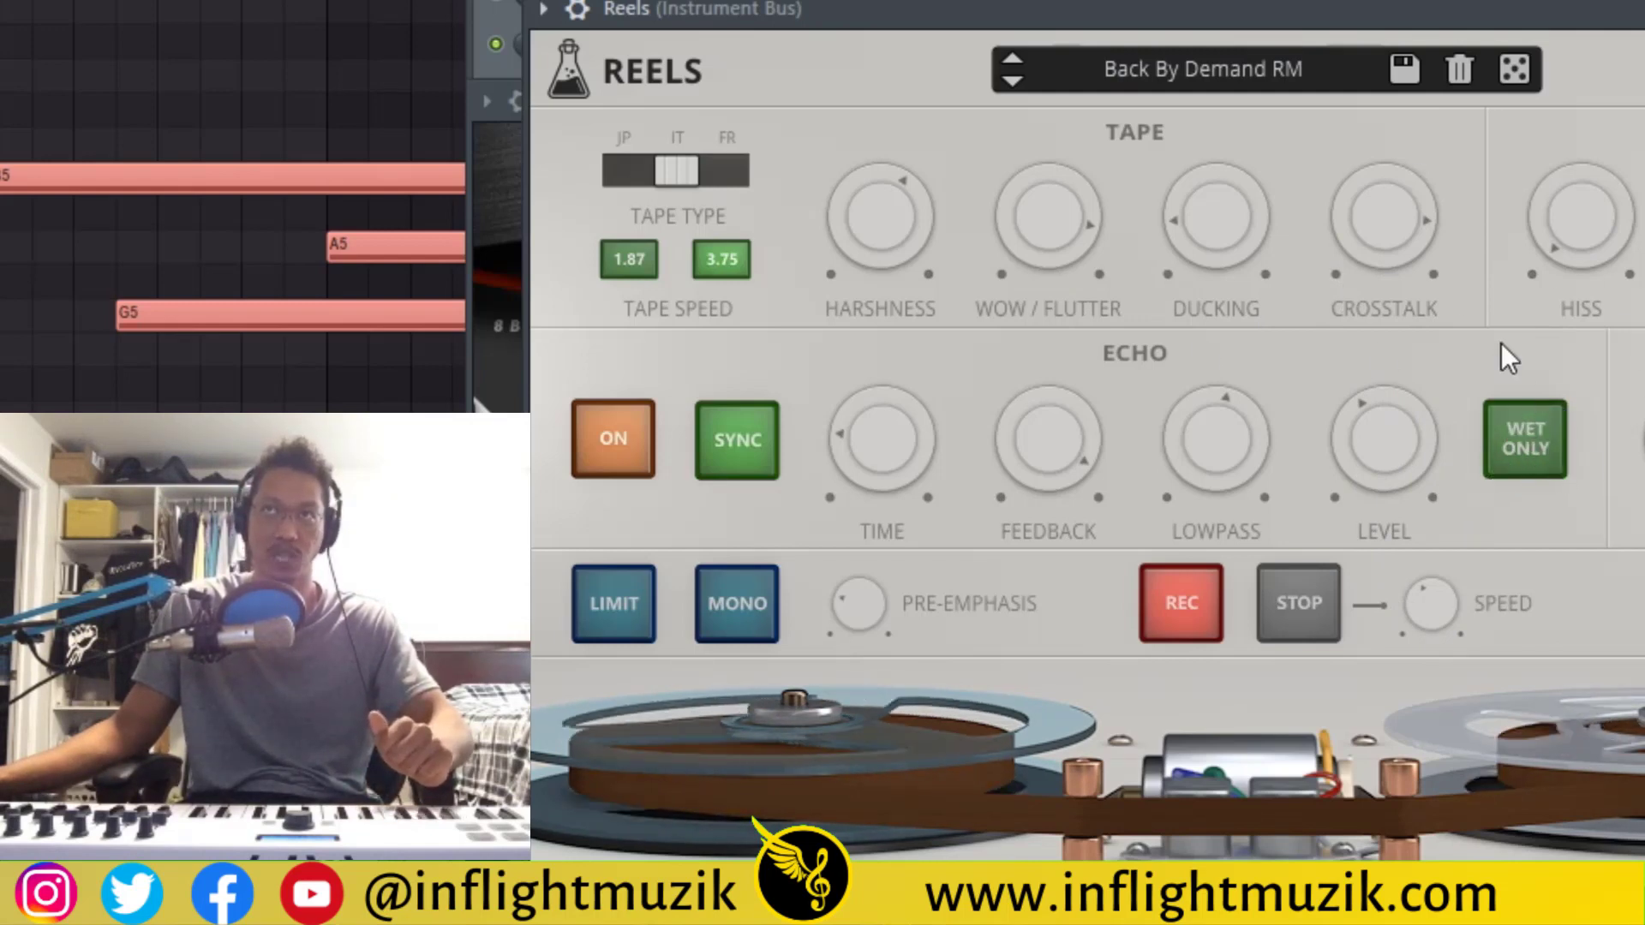
{"action": "left_click_drag", "start_coordinate": [1408, 434], "coordinate": [1398, 575]}
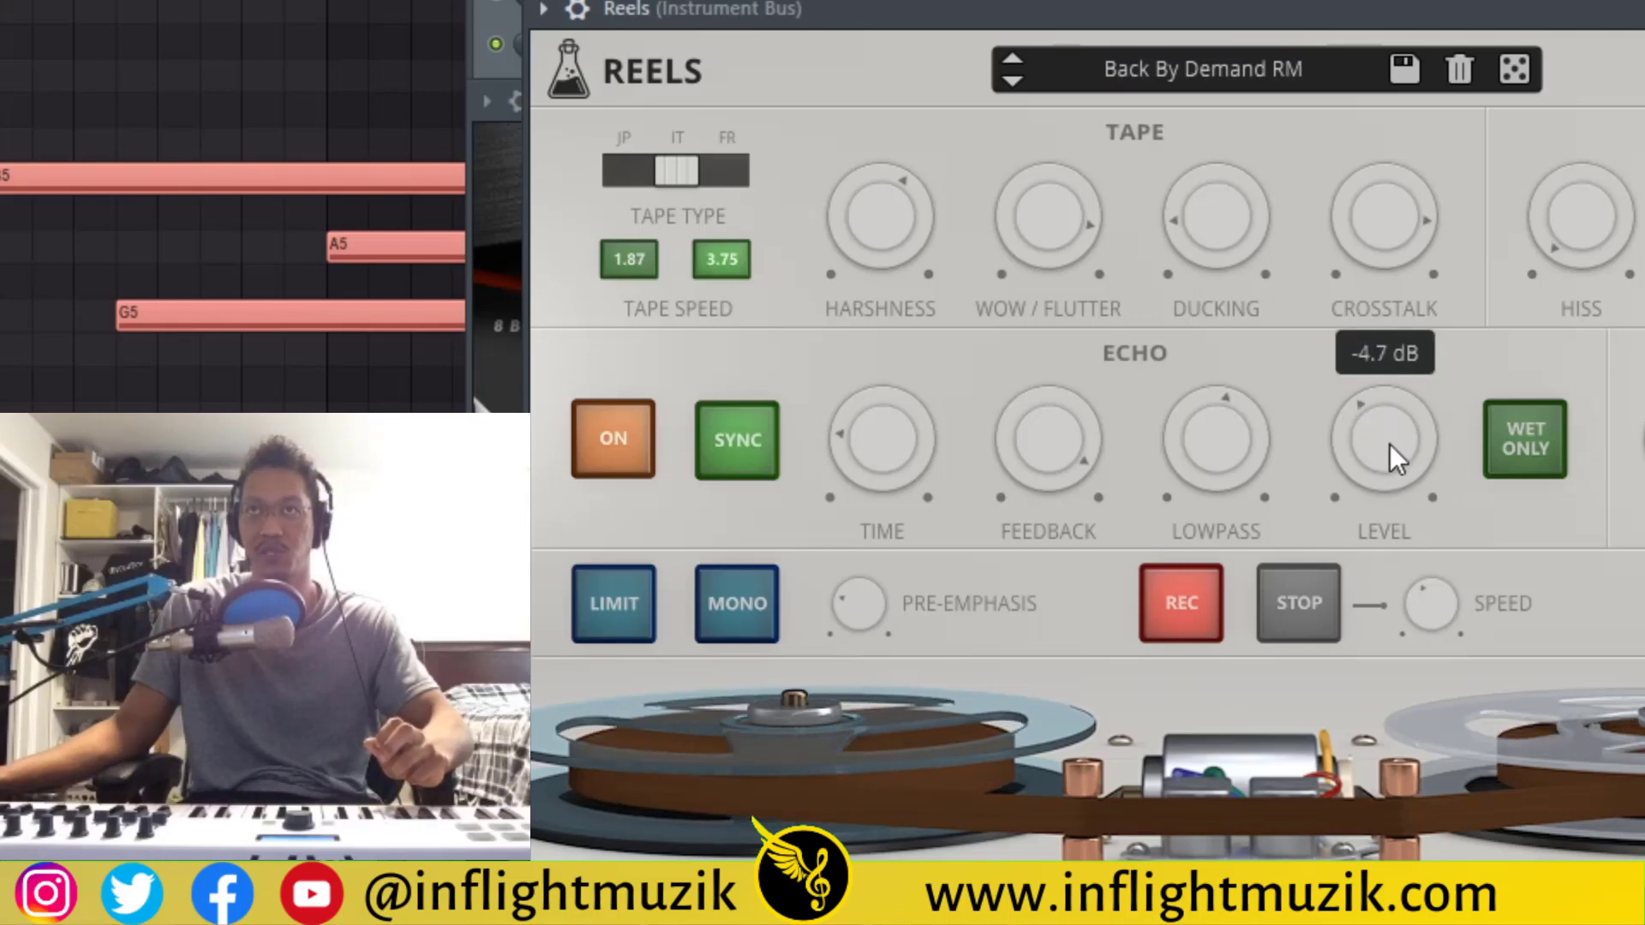
{"action": "left_click_drag", "start_coordinate": [1389, 443], "coordinate": [1357, 503]}
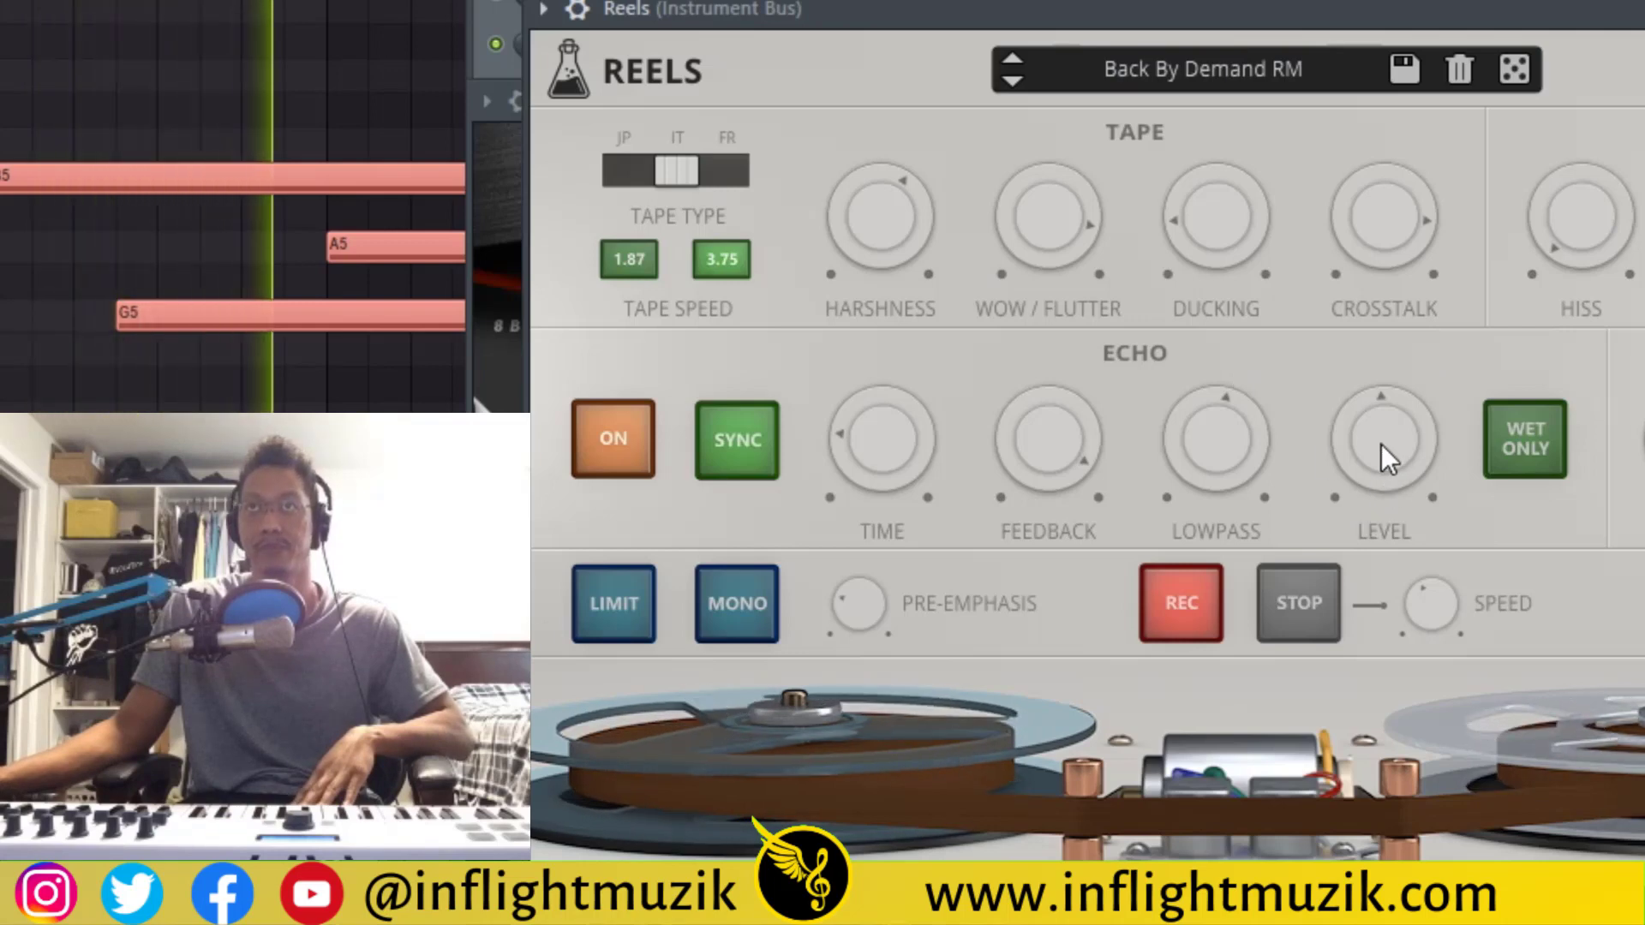
{"action": "left_click_drag", "start_coordinate": [1381, 443], "coordinate": [1387, 618]}
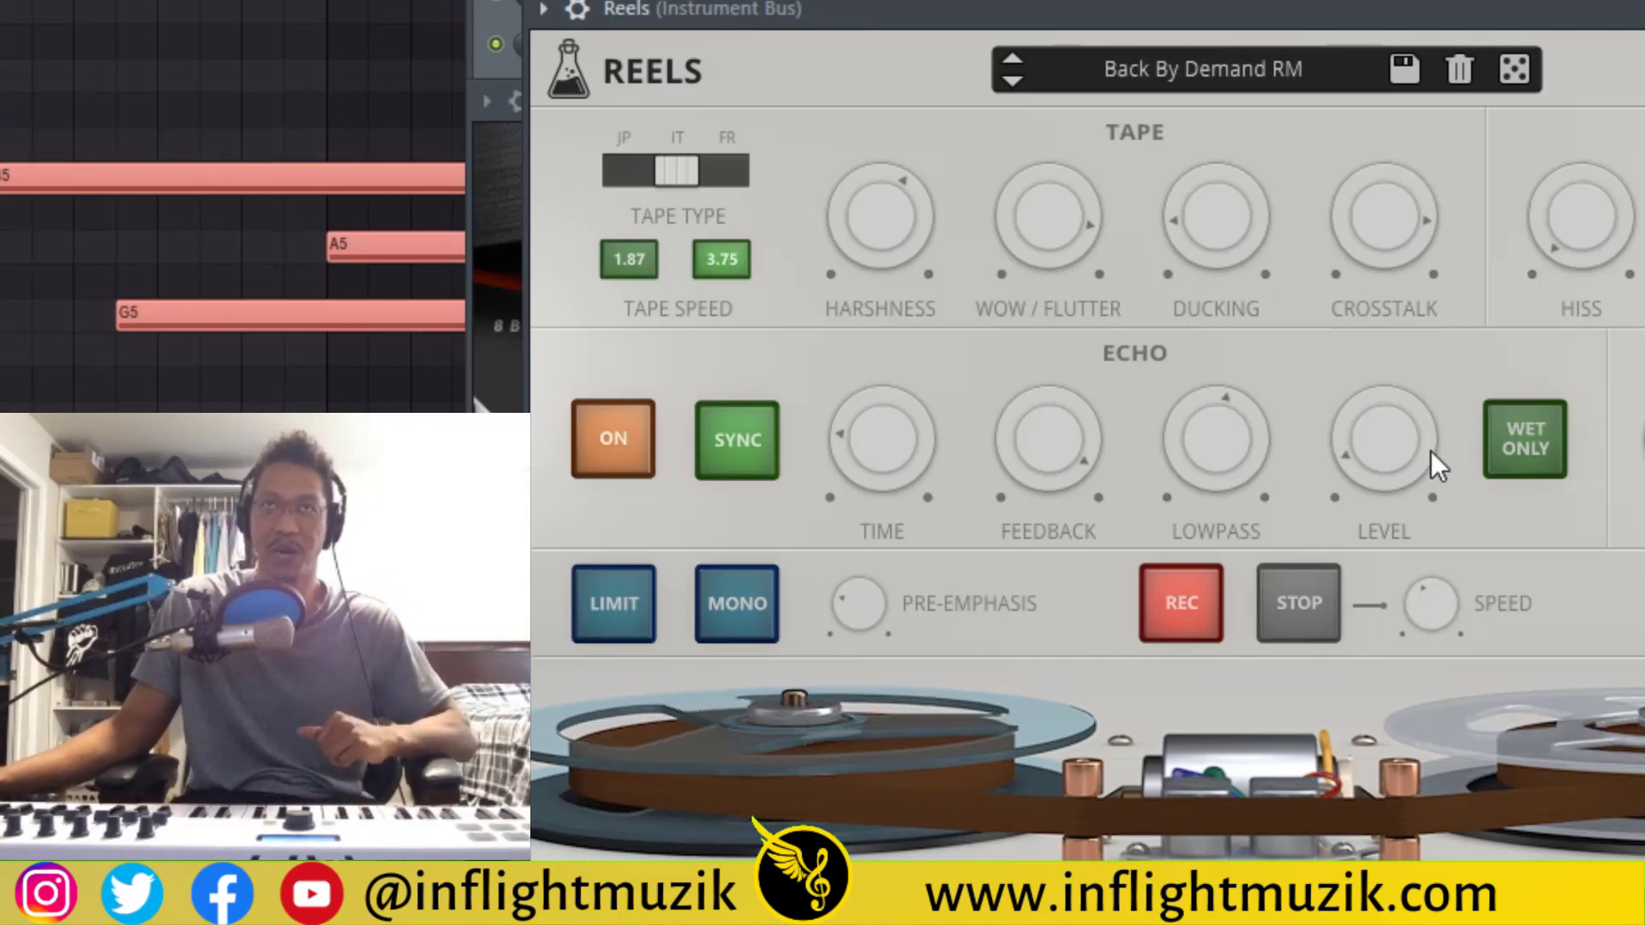
{"action": "left_click", "coordinate": [1524, 454]}
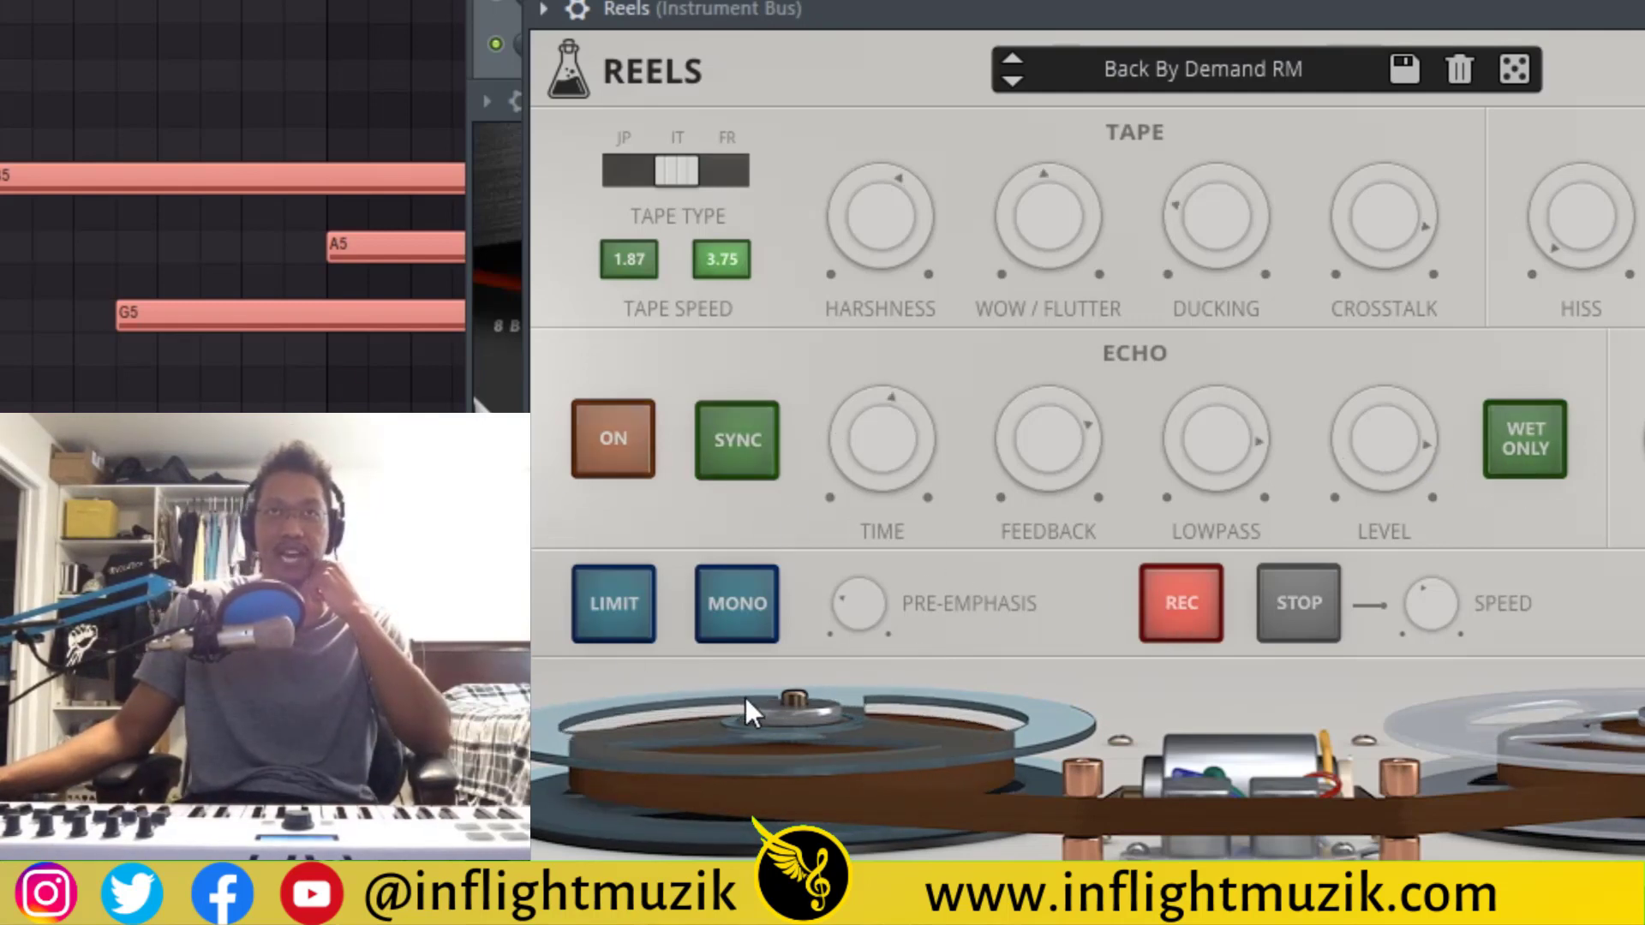
Raise the master Input and compare the sound with the limiter on and off, leaving it off
{"action": "left_click", "coordinate": [616, 632]}
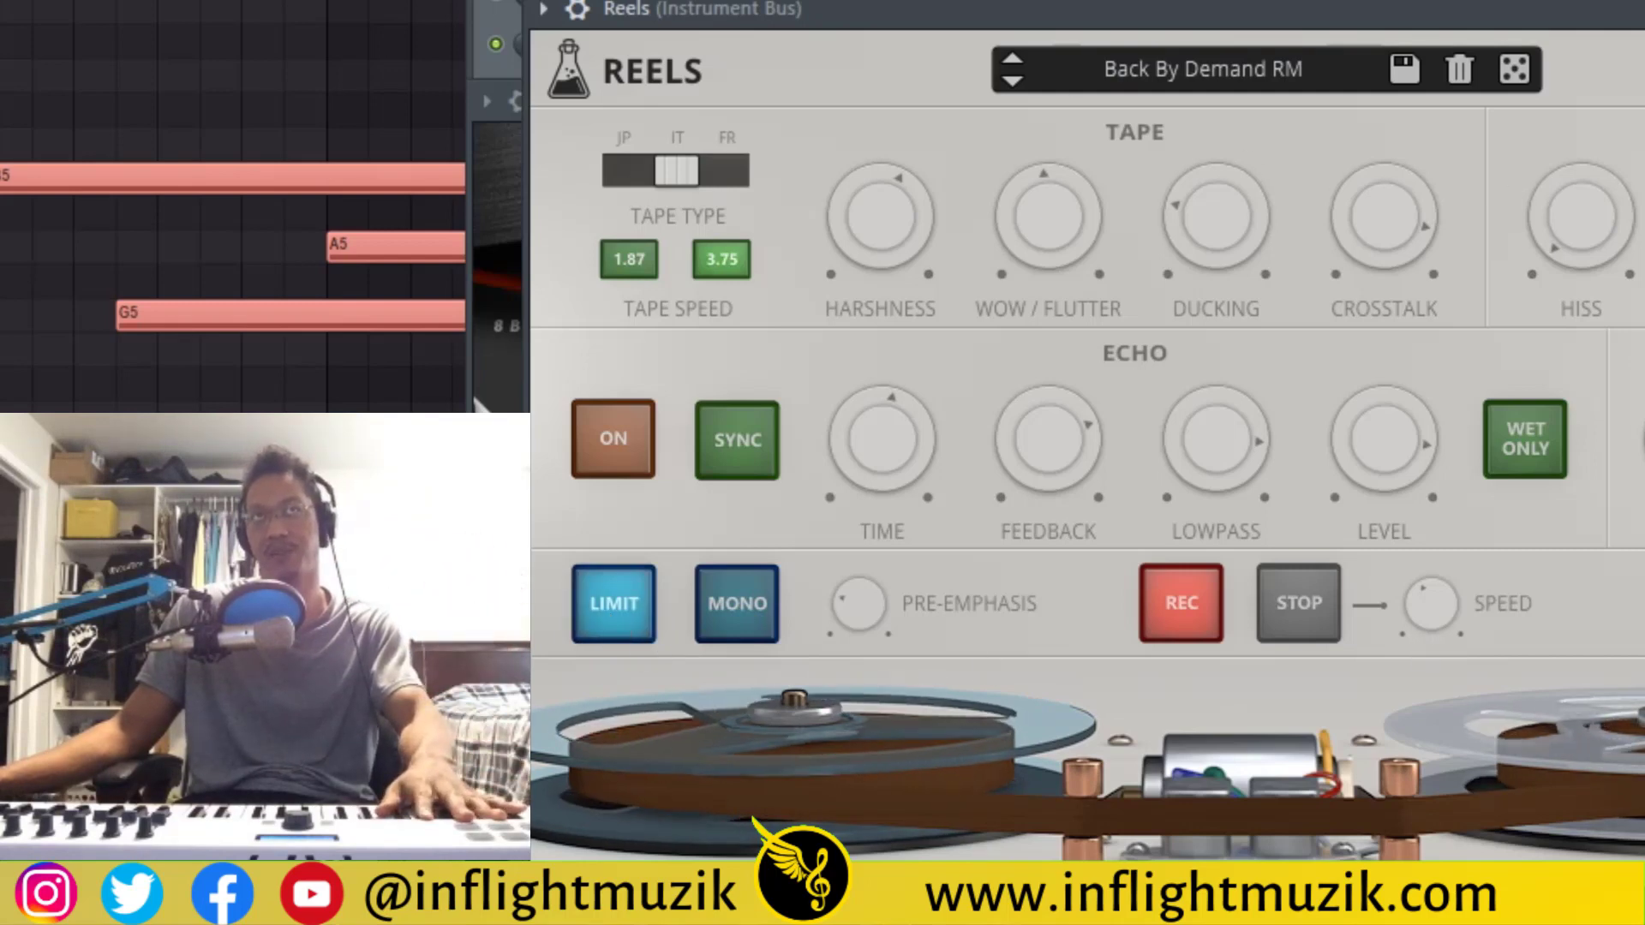
{"action": "left_click", "coordinate": [614, 603]}
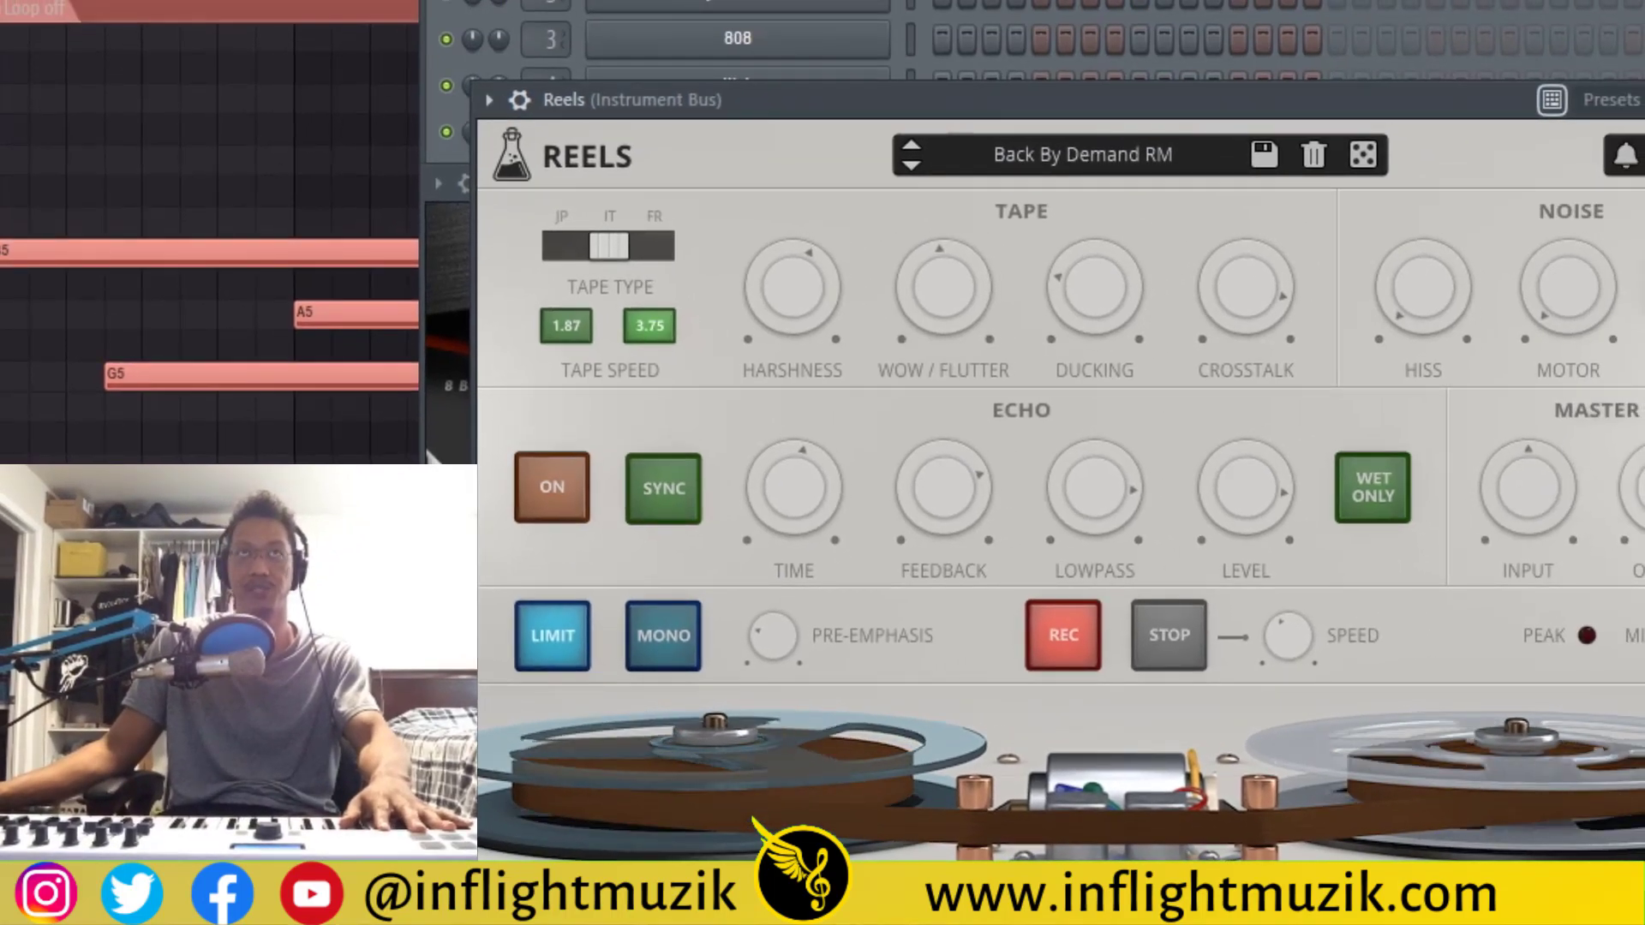
{"action": "left_click_drag", "start_coordinate": [1572, 500], "coordinate": [1533, 371]}
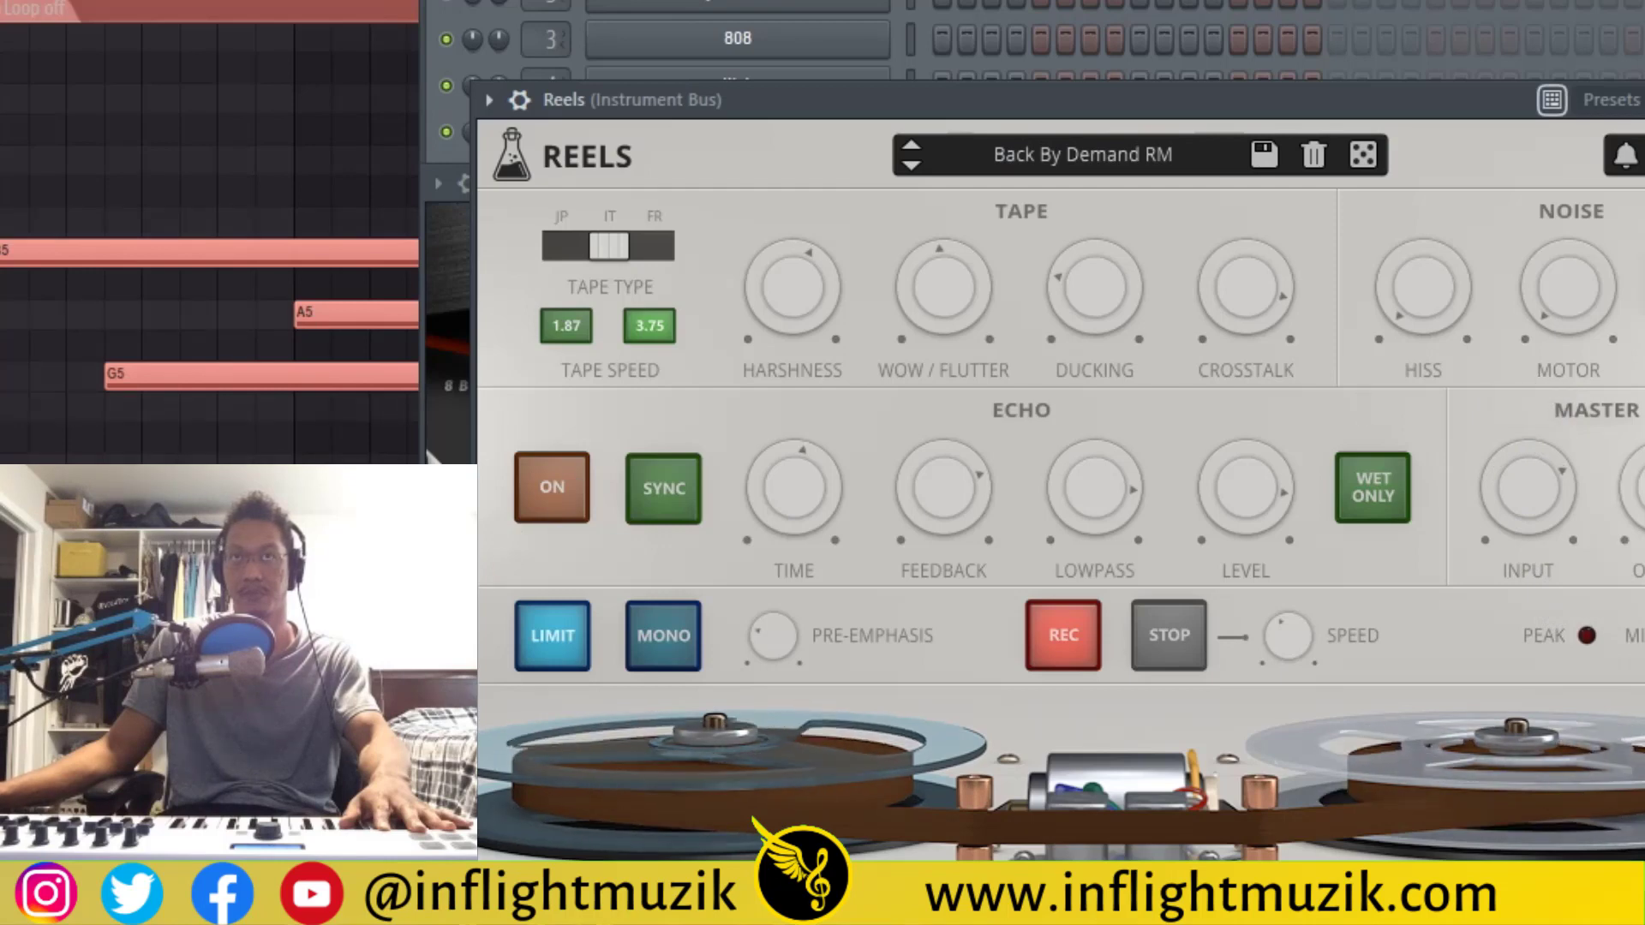
{"action": "left_click", "coordinate": [549, 653]}
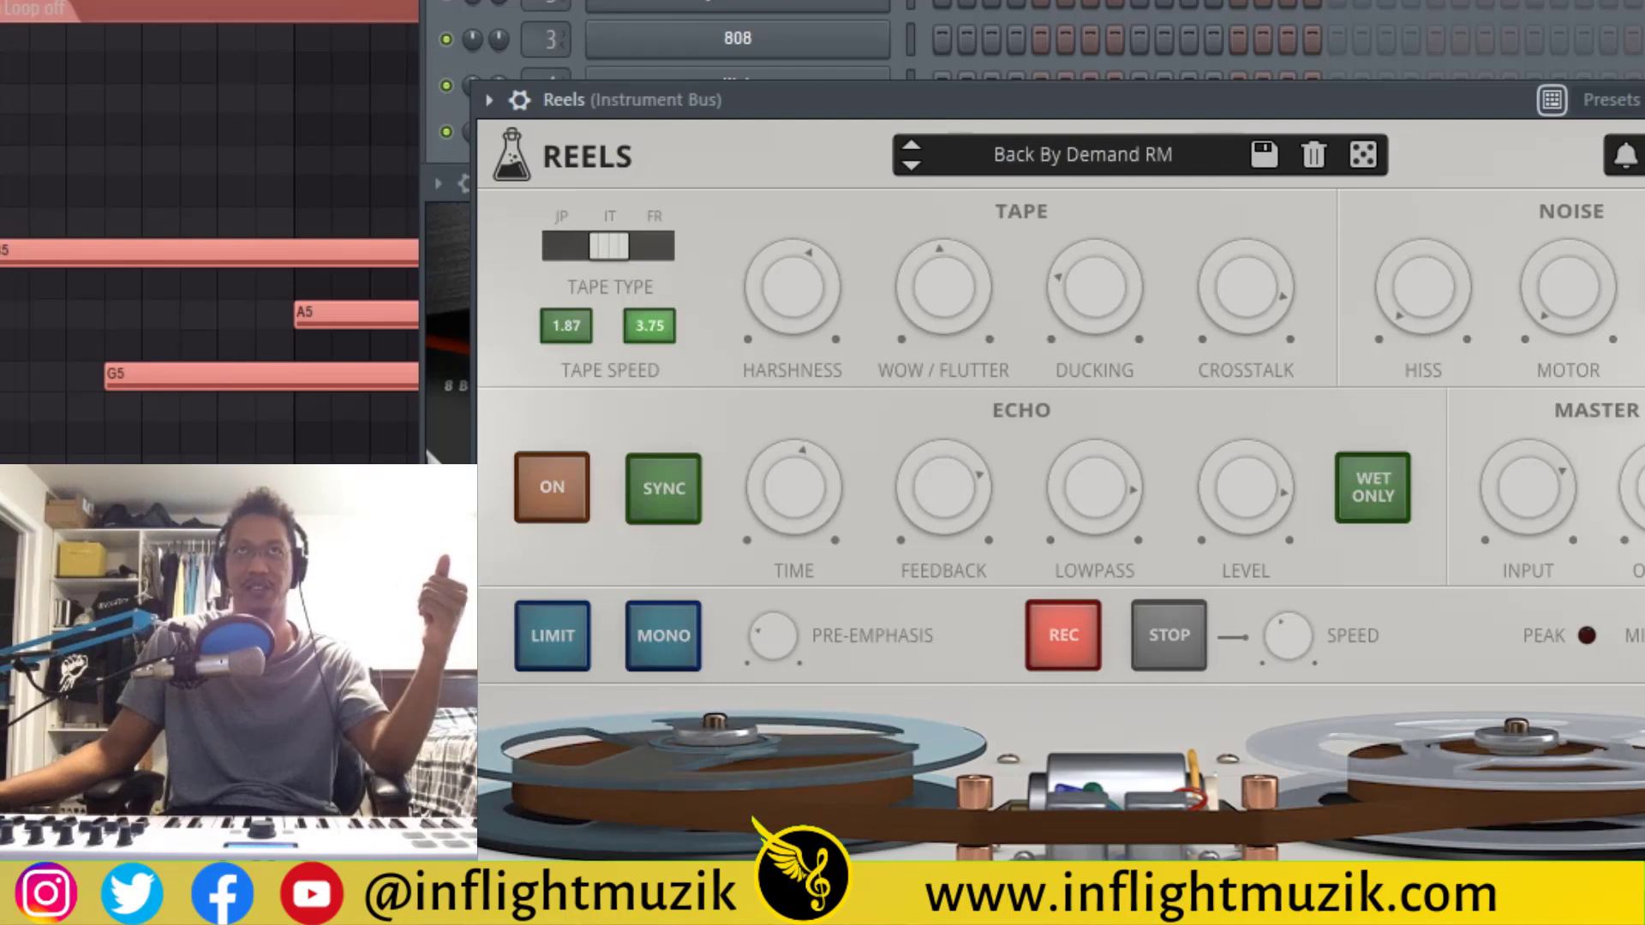
Switch Mono on and back off, and lower Pre-Emphasis to near minimum before raising it slightly
{"action": "left_click", "coordinate": [689, 656]}
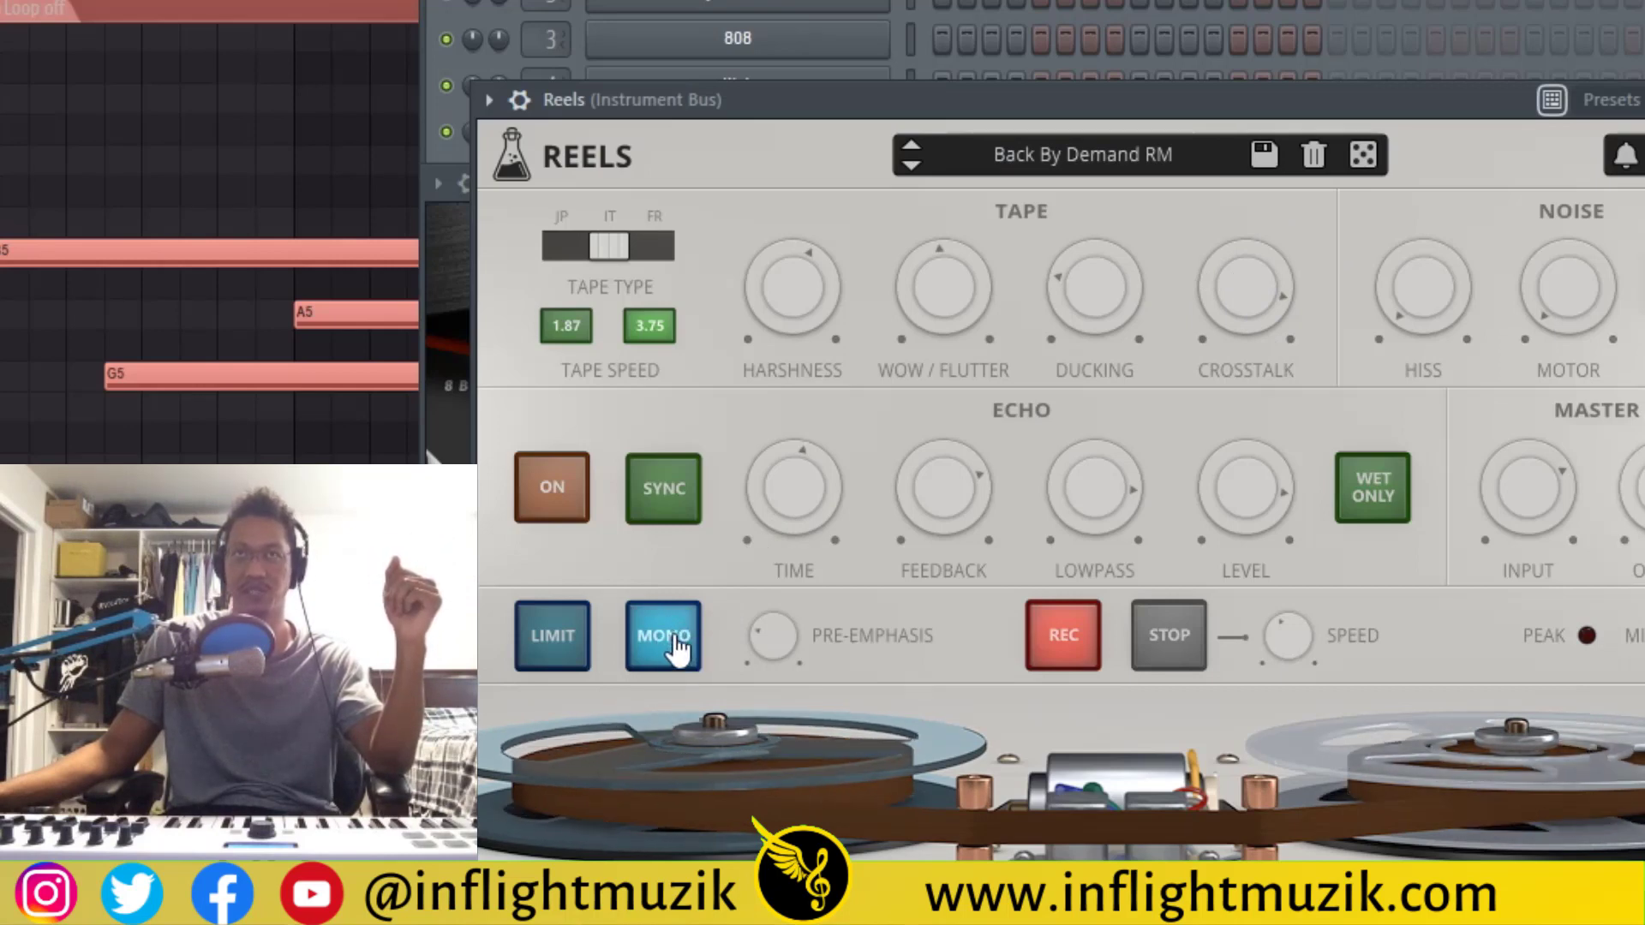
{"action": "left_click", "coordinate": [672, 643]}
{"action": "mouse_move", "coordinate": [725, 636]}
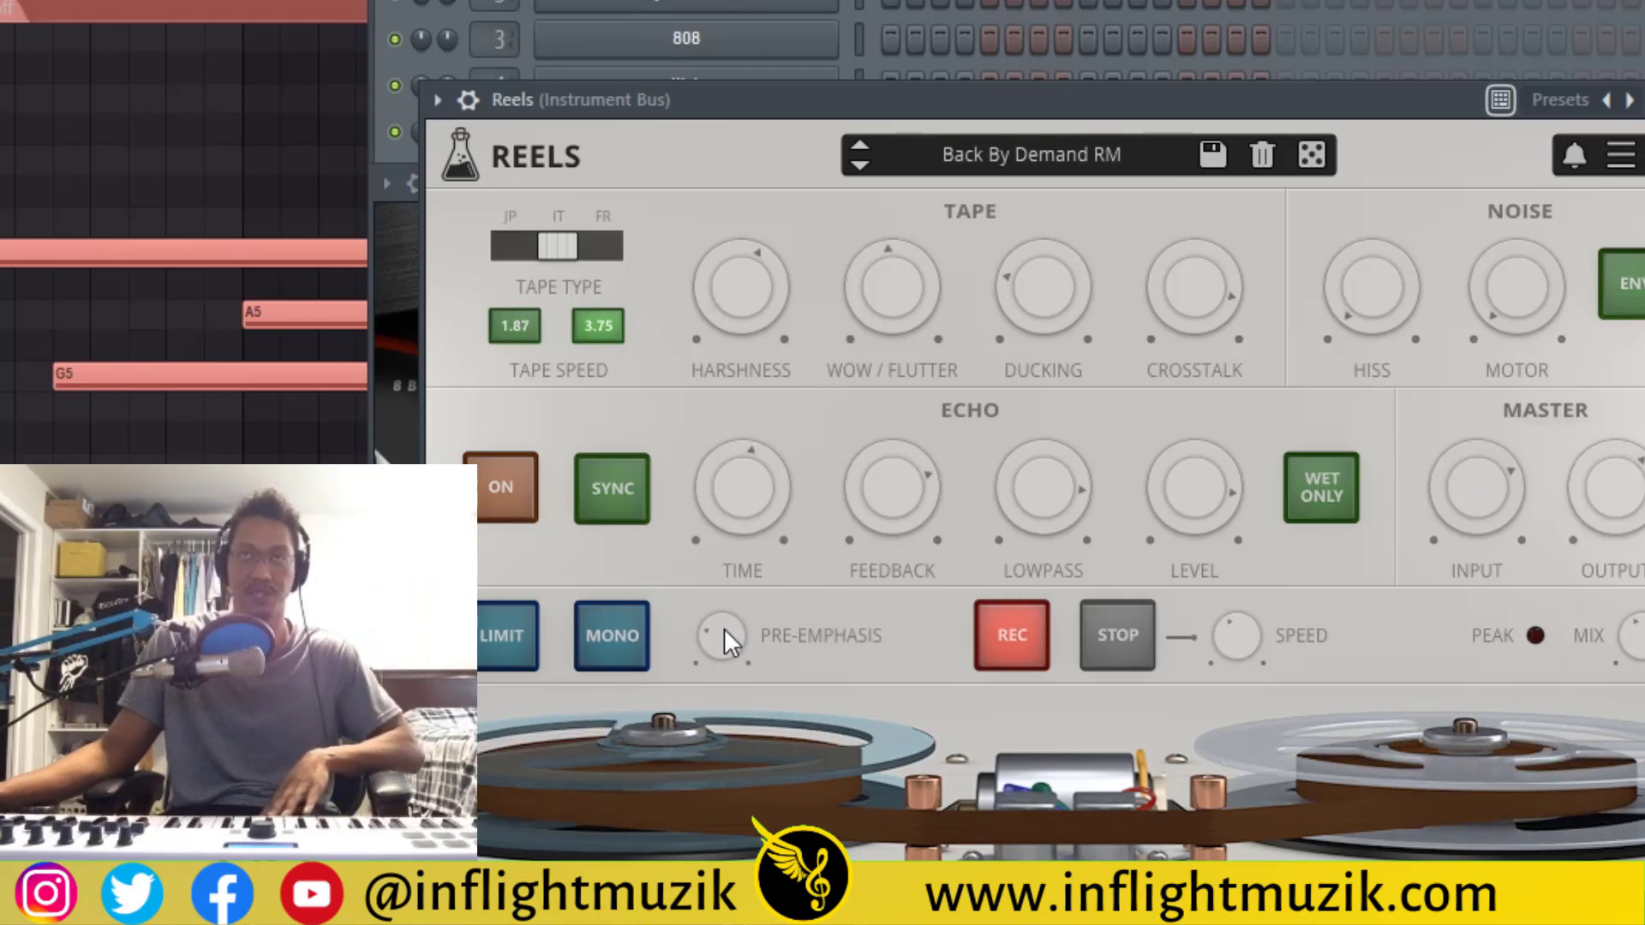
{"action": "left_click_drag", "start_coordinate": [724, 632], "coordinate": [754, 764]}
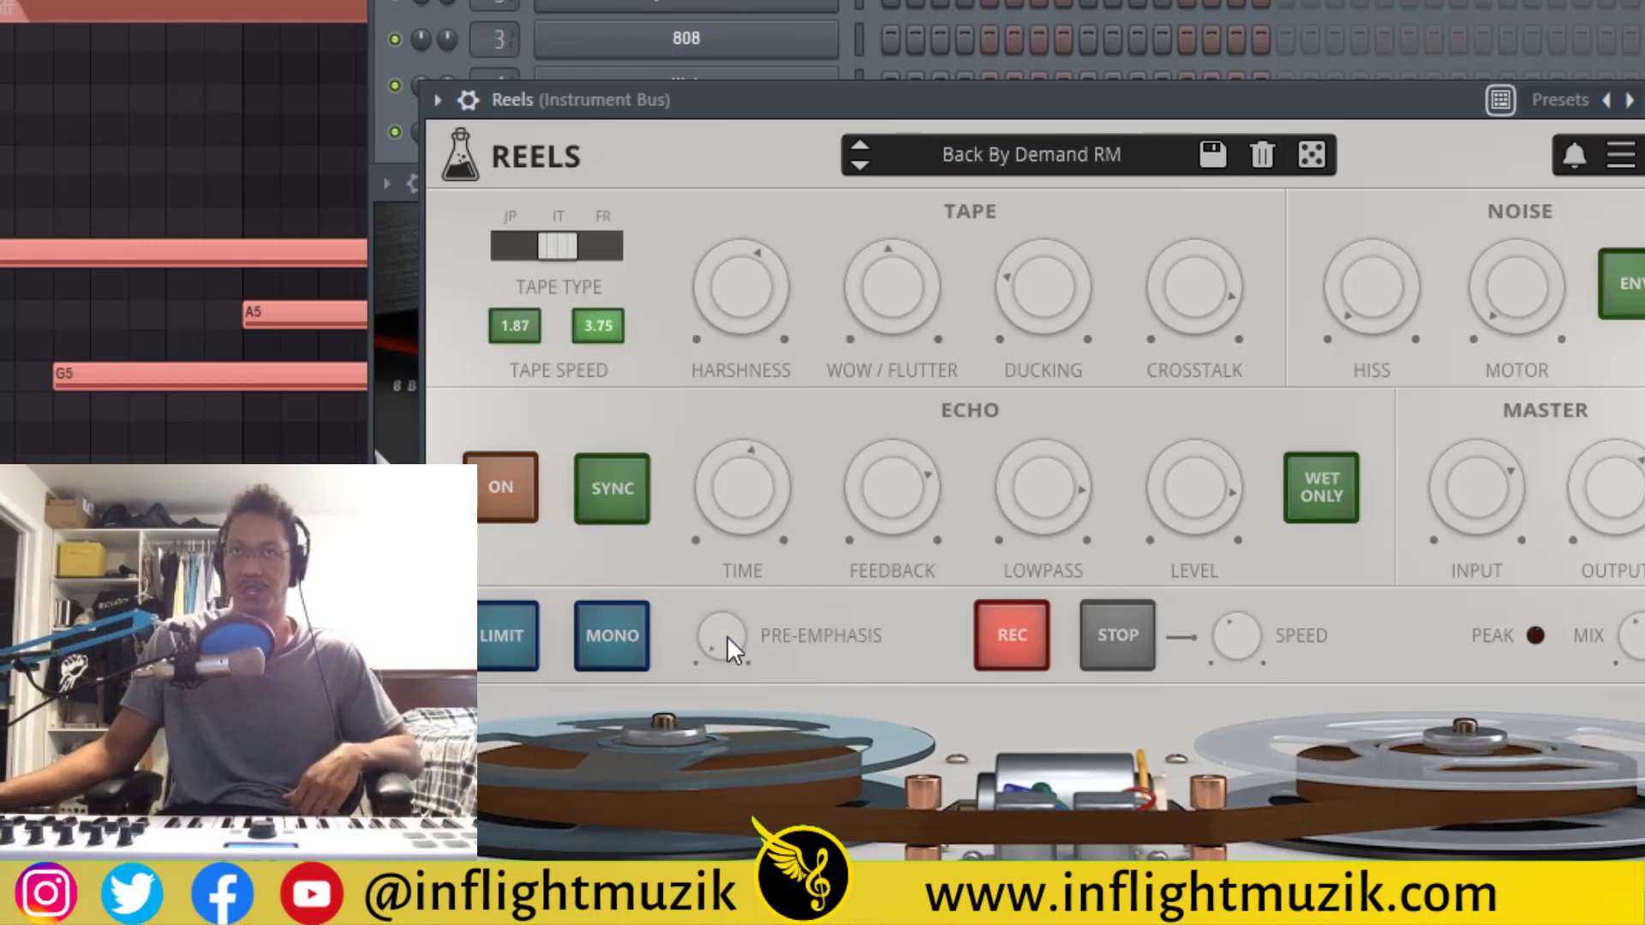
{"action": "left_click_drag", "start_coordinate": [726, 637], "coordinate": [733, 586]}
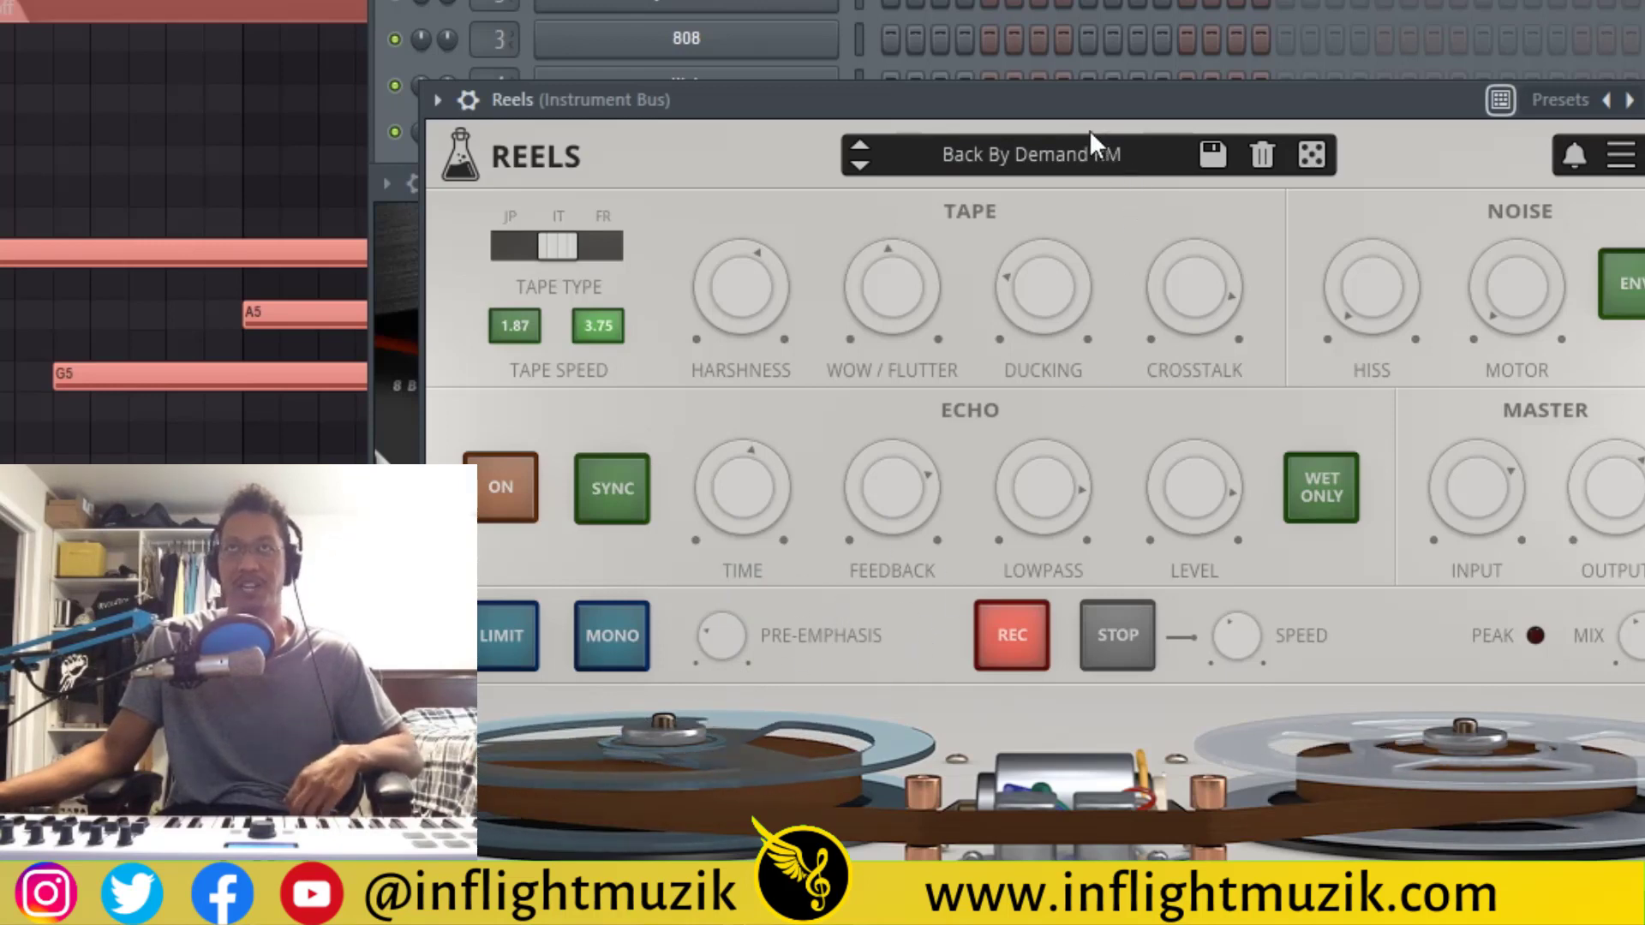
Shift the plugin window to show all its controls, play the pattern and audition the tape stop, returning to record mode
{"action": "left_click_drag", "start_coordinate": [1073, 113], "coordinate": [1007, 111]}
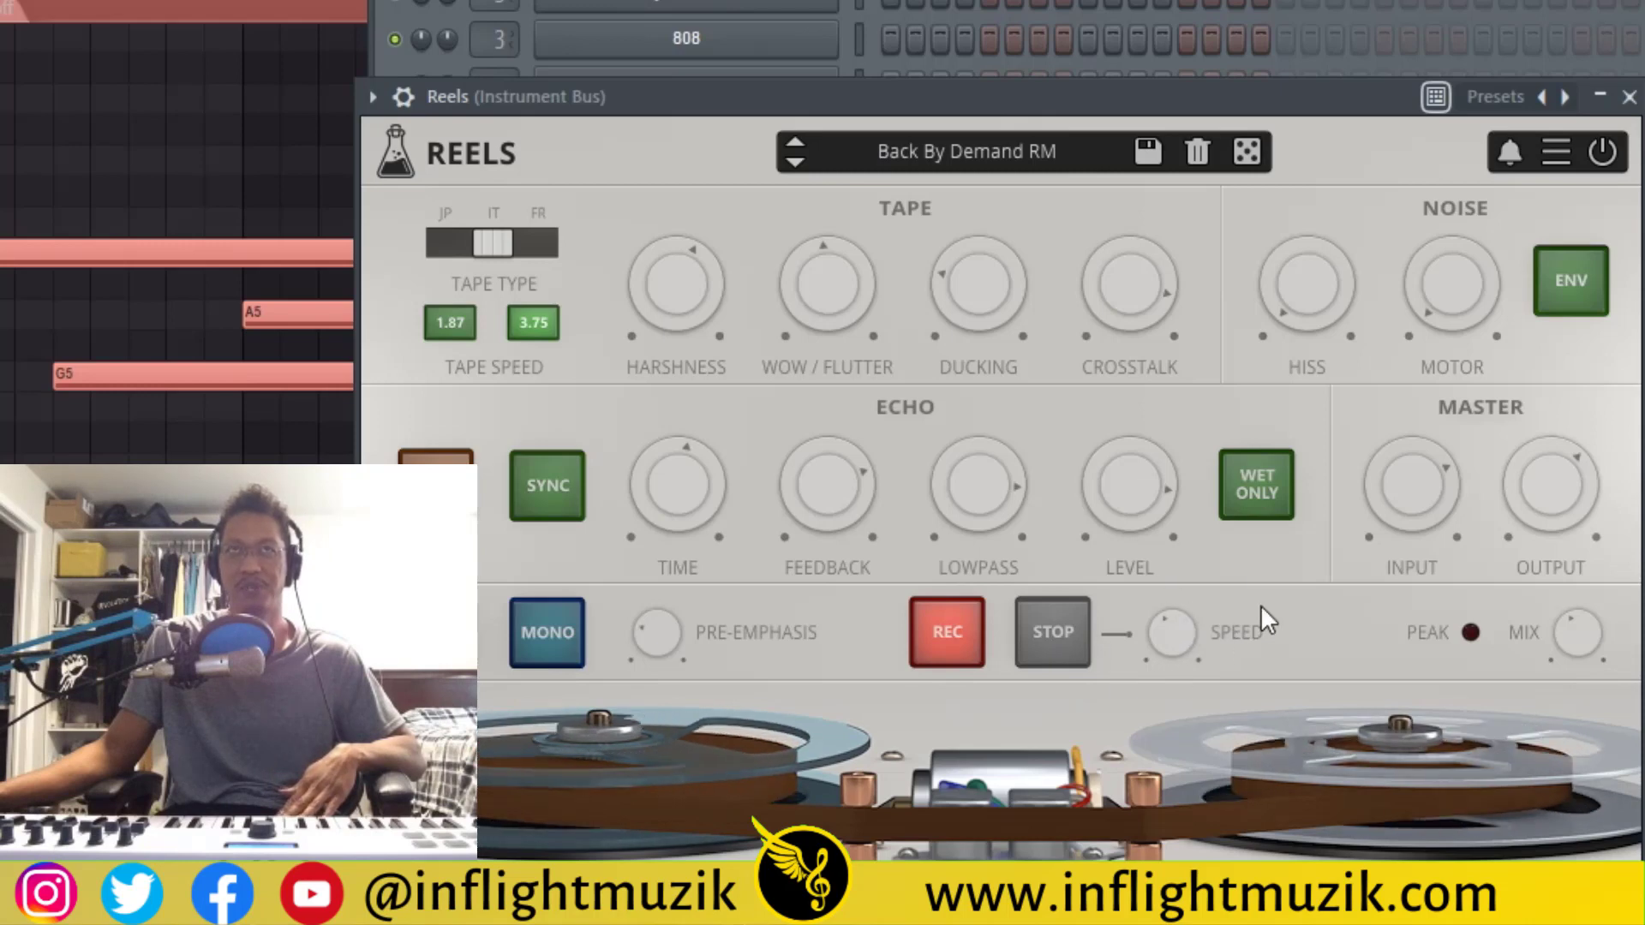
{"action": "key", "text": "space"}
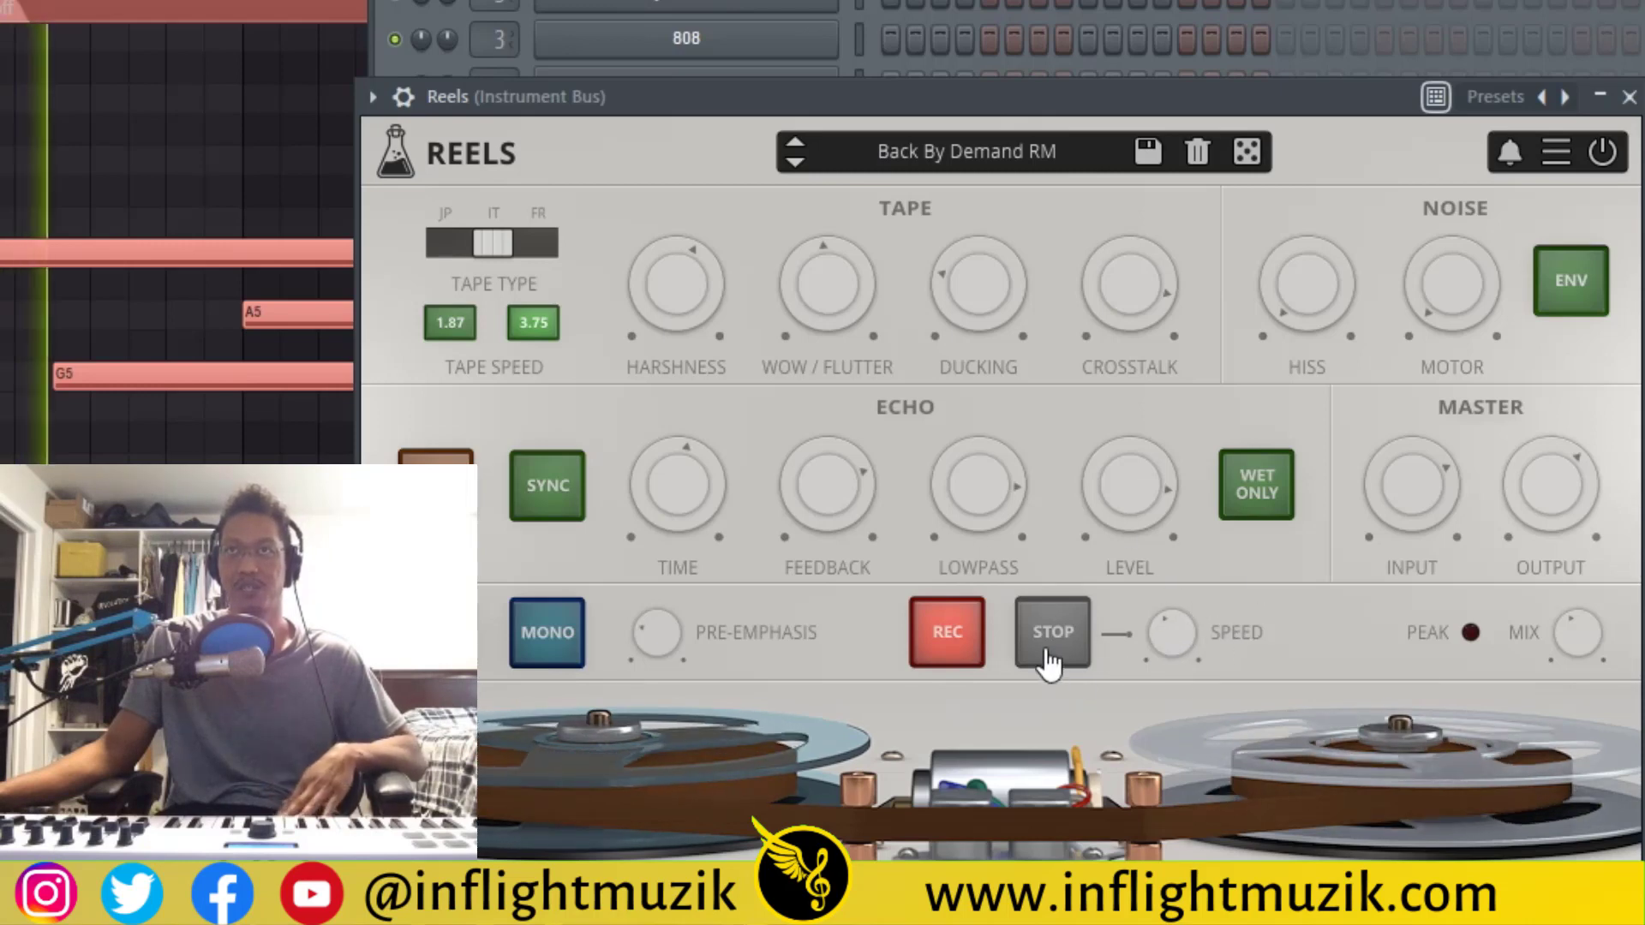
{"action": "left_click", "coordinate": [1047, 656]}
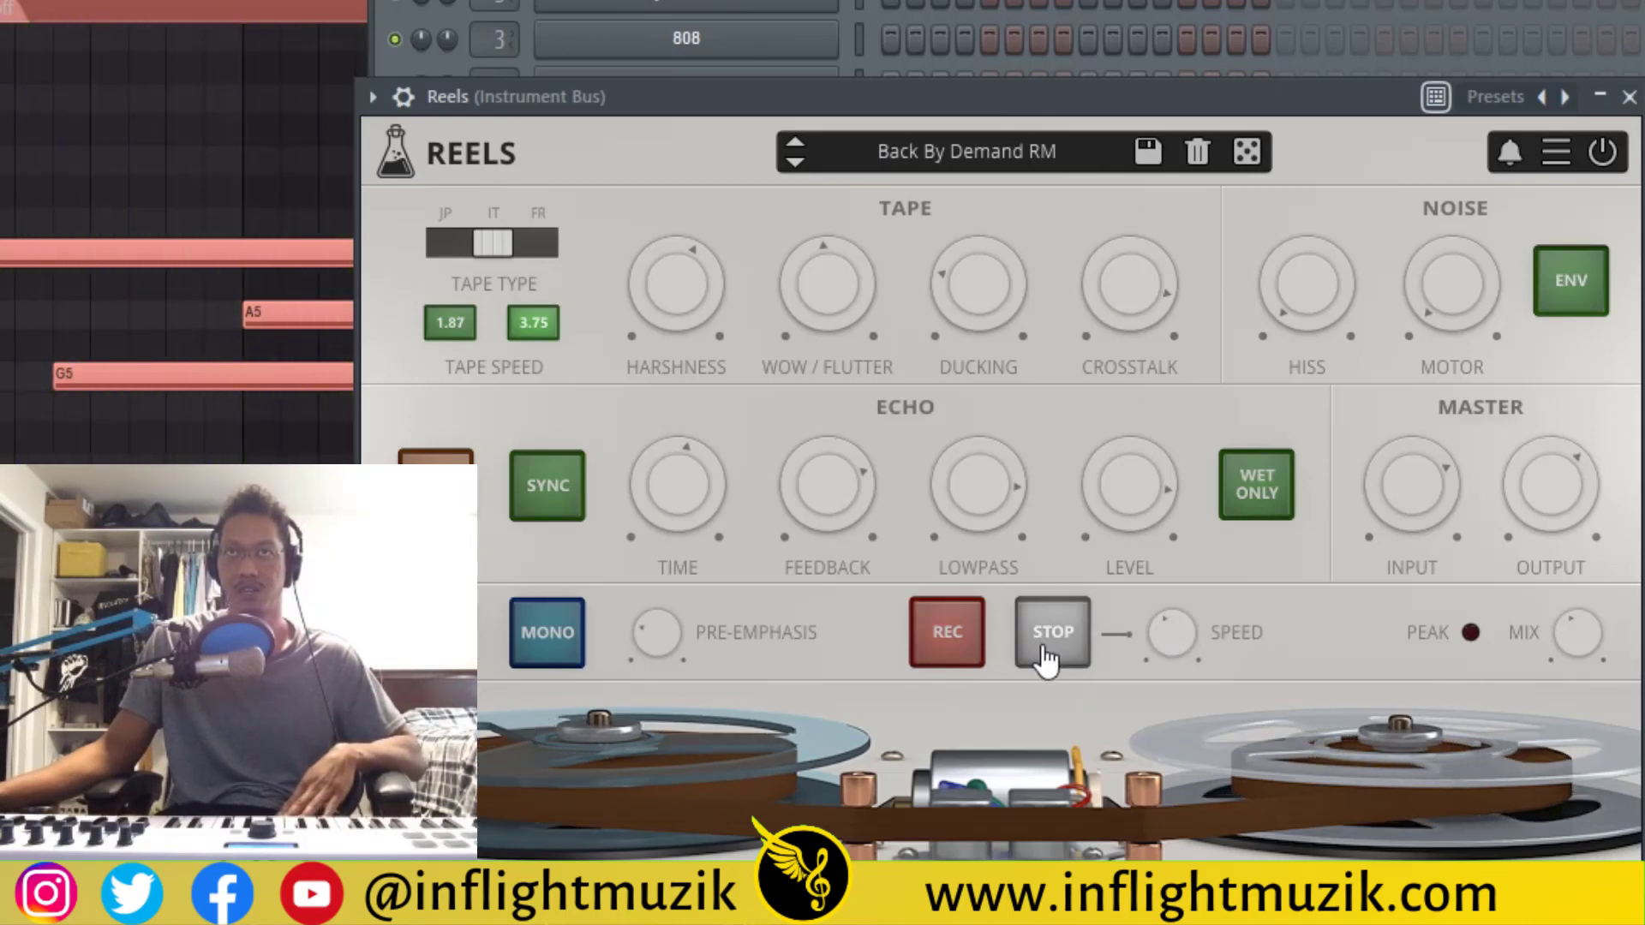
{"action": "left_click", "coordinate": [1047, 656]}
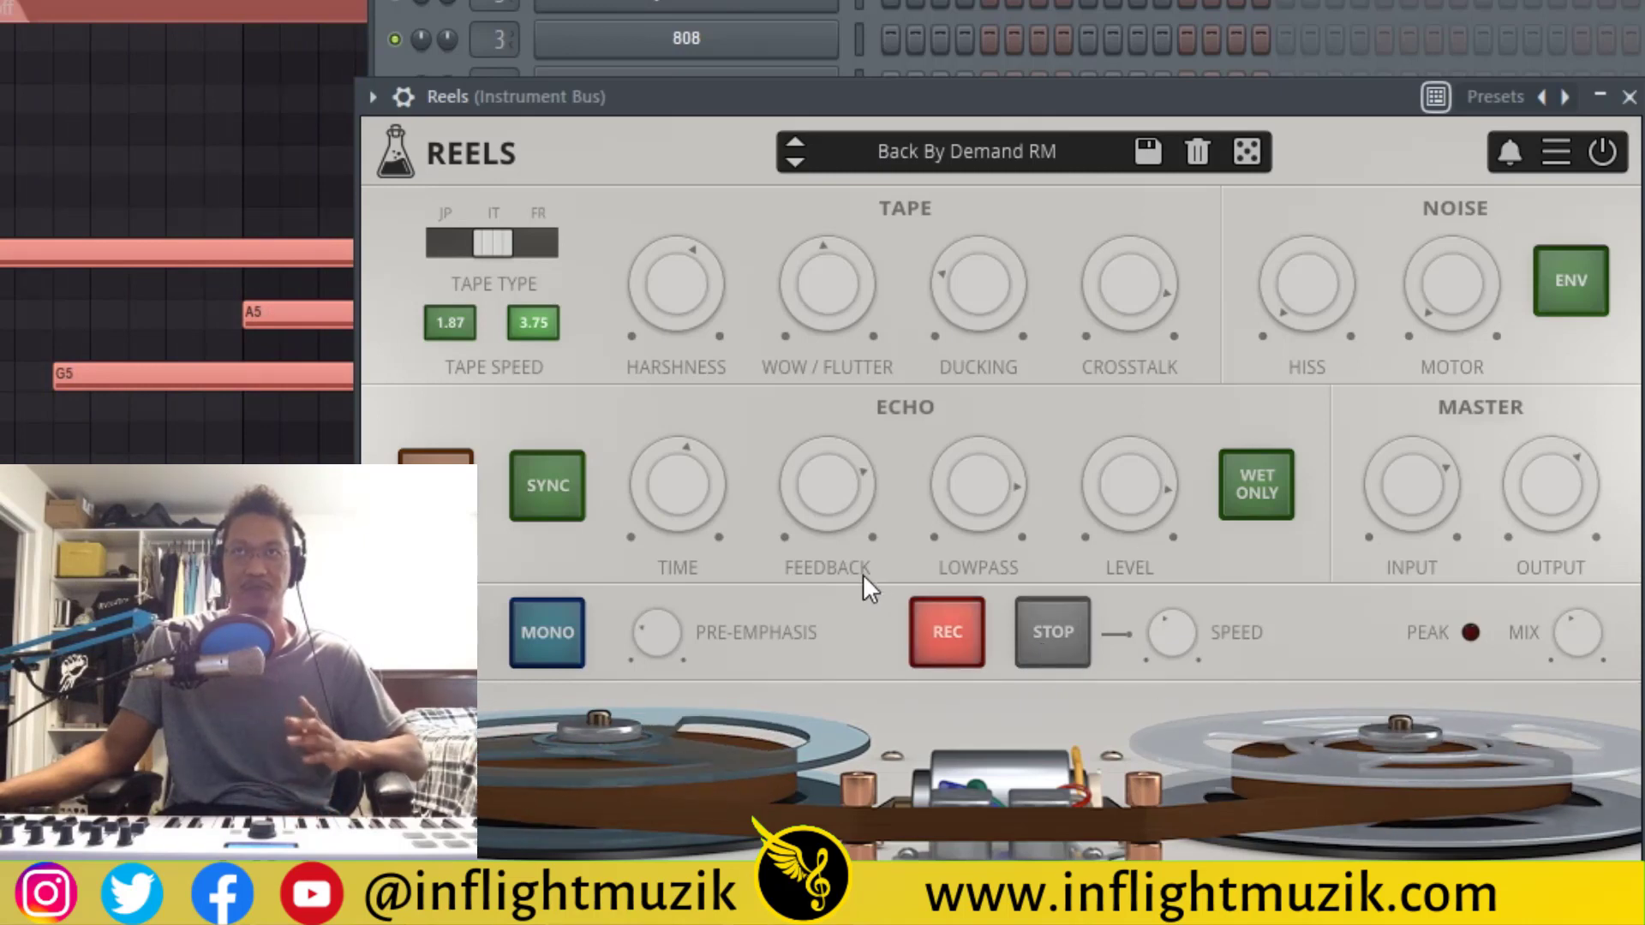
Set the Mix to 100% and audition the tape stop during playback, switching back to record mode
{"action": "left_click_drag", "start_coordinate": [1589, 639], "coordinate": [1584, 505]}
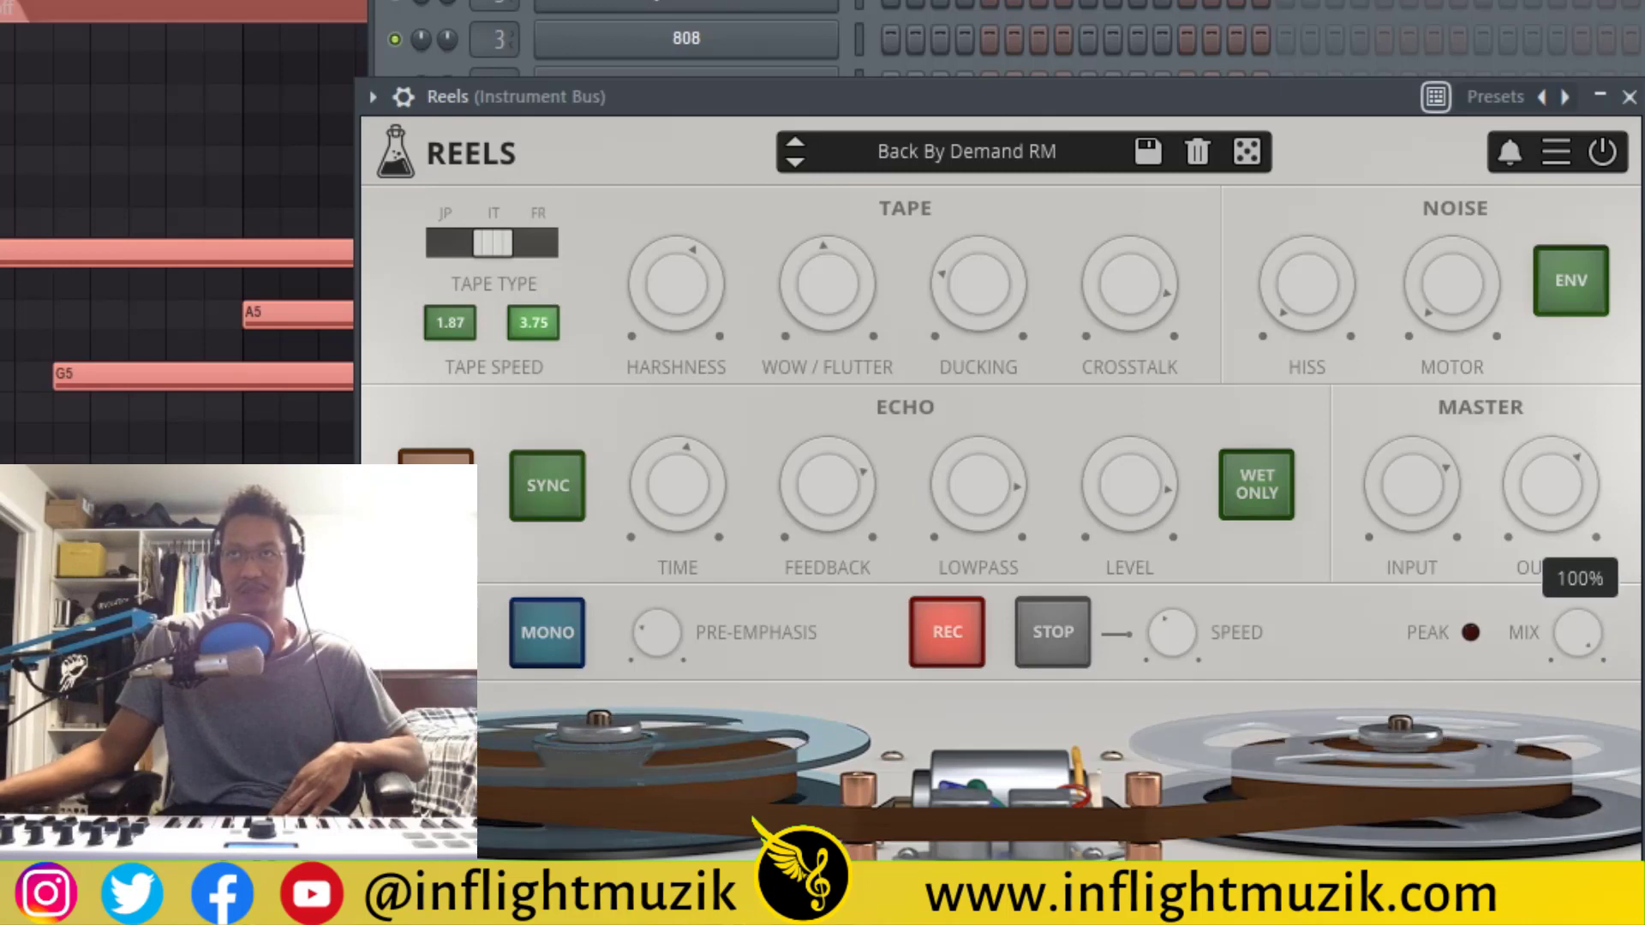
{"action": "key", "text": "space"}
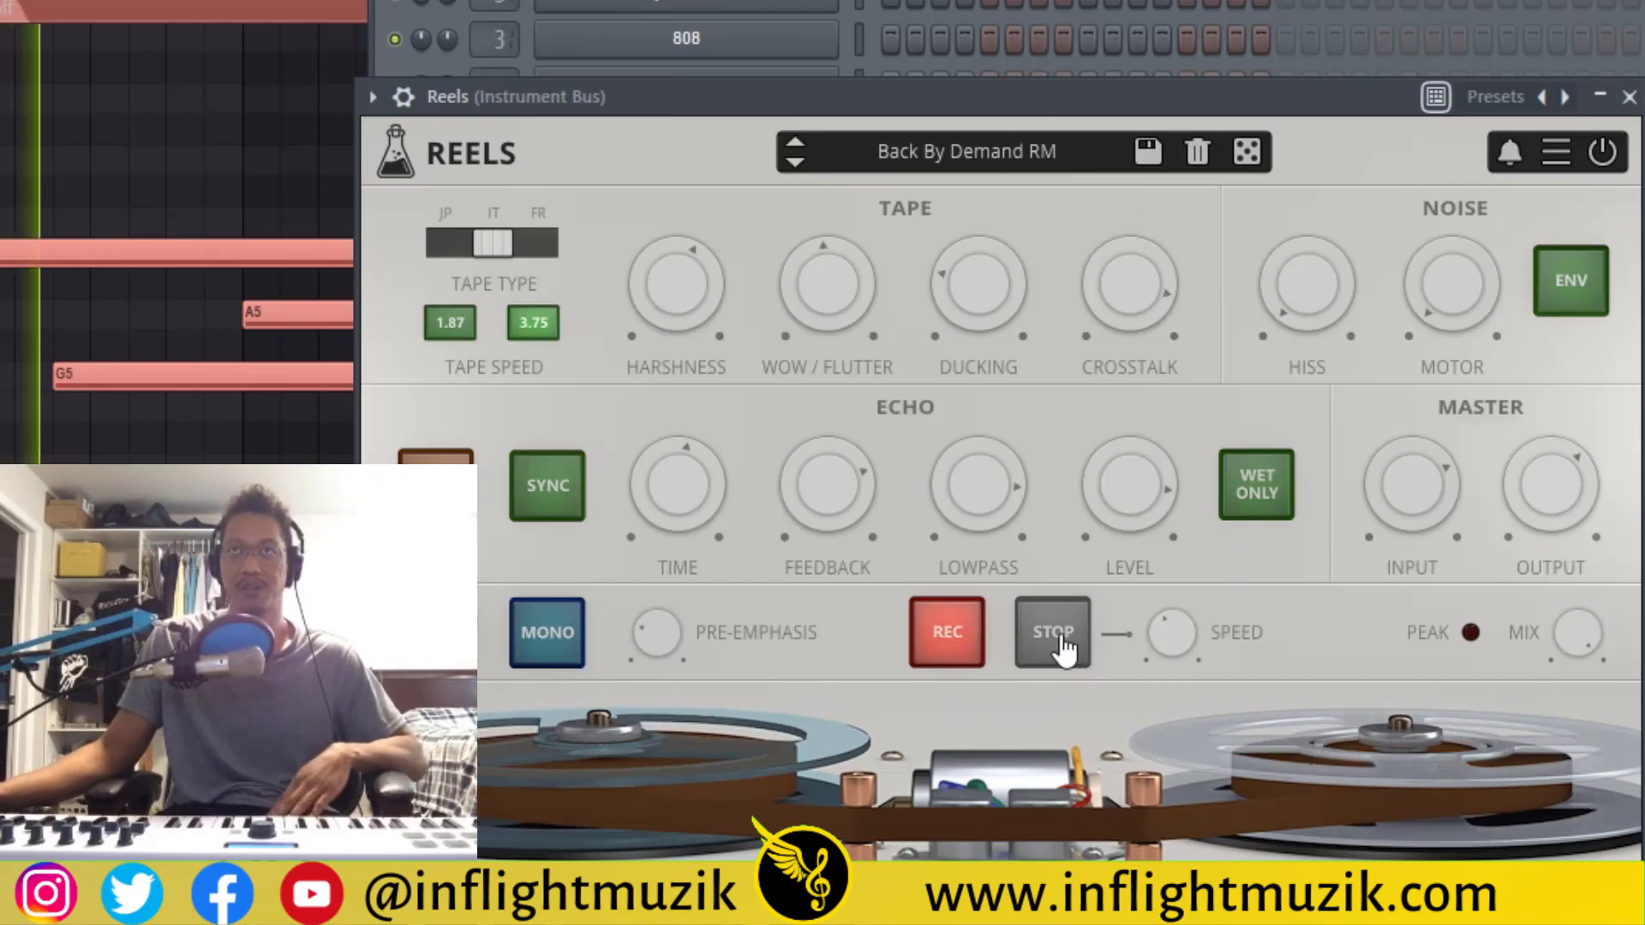
{"action": "left_click", "coordinate": [1056, 634]}
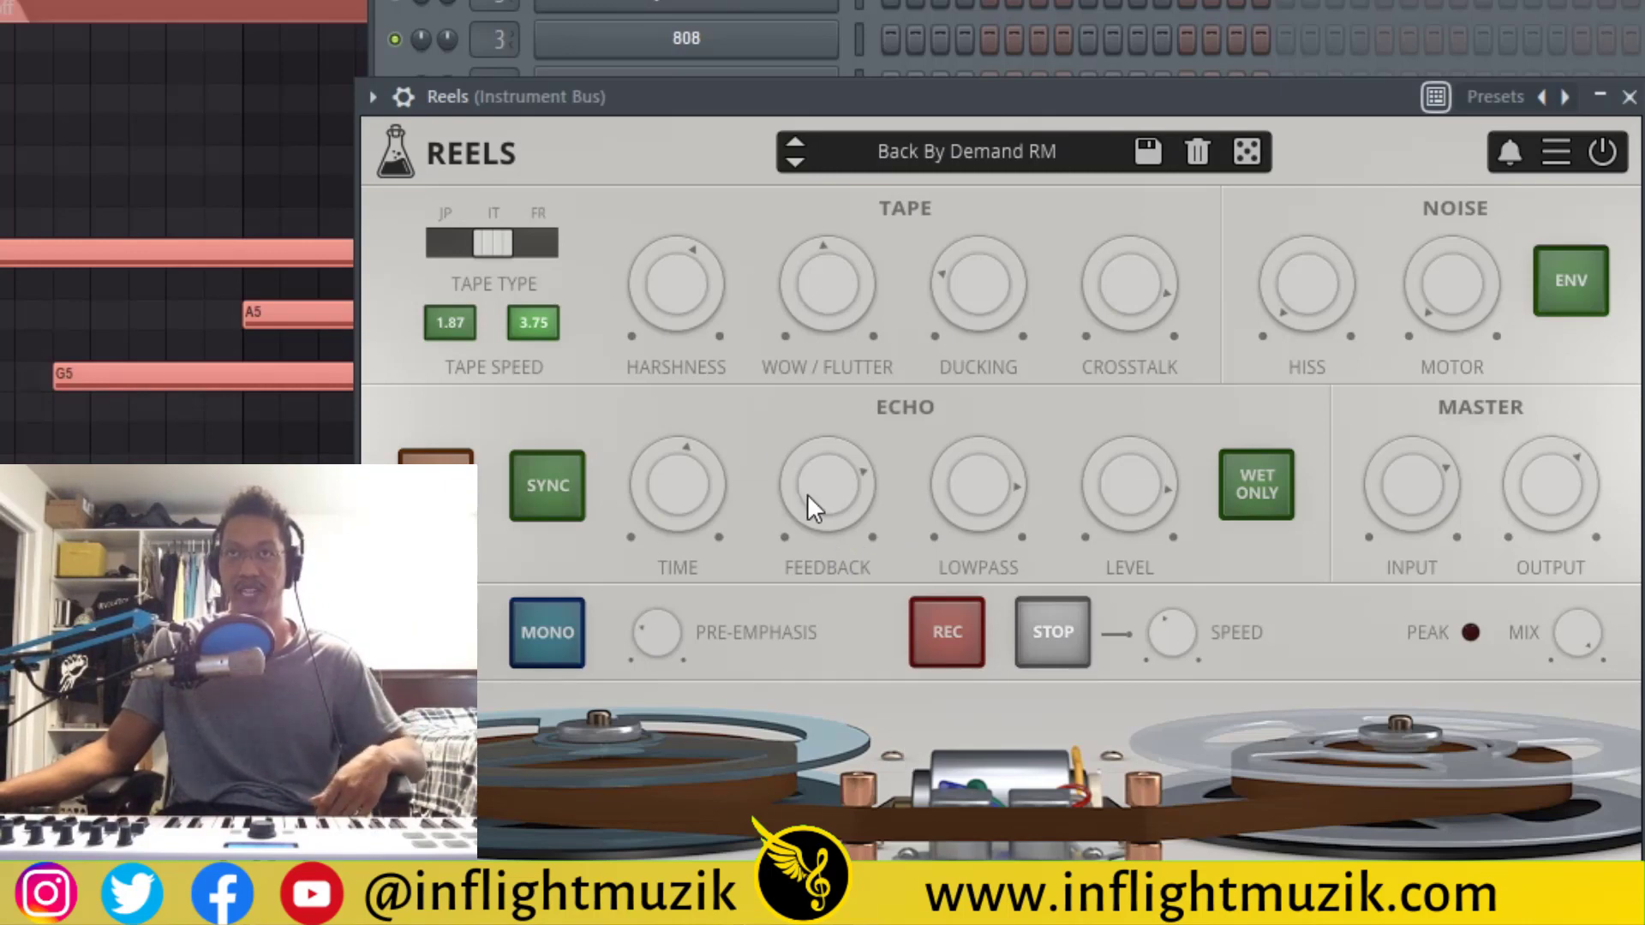
{"action": "key", "text": "space"}
{"action": "left_click", "coordinate": [952, 662]}
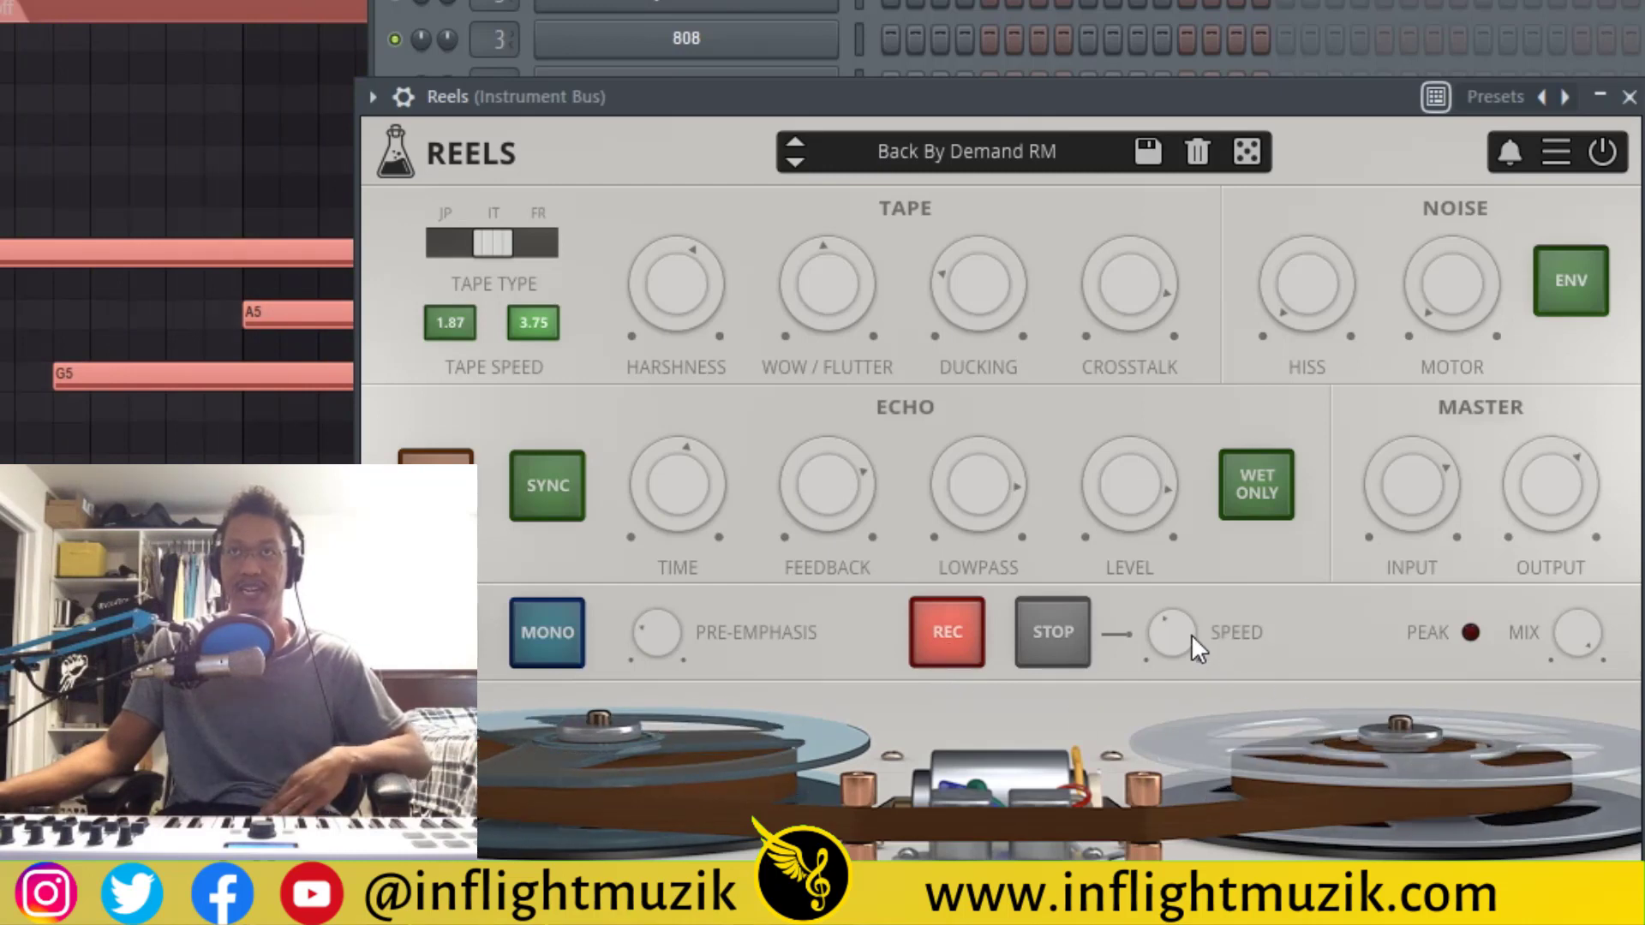
Audition the tape stop with its Speed turned down to near minimum, and raise the Speed again
{"action": "left_click_drag", "start_coordinate": [1187, 640], "coordinate": [1162, 693]}
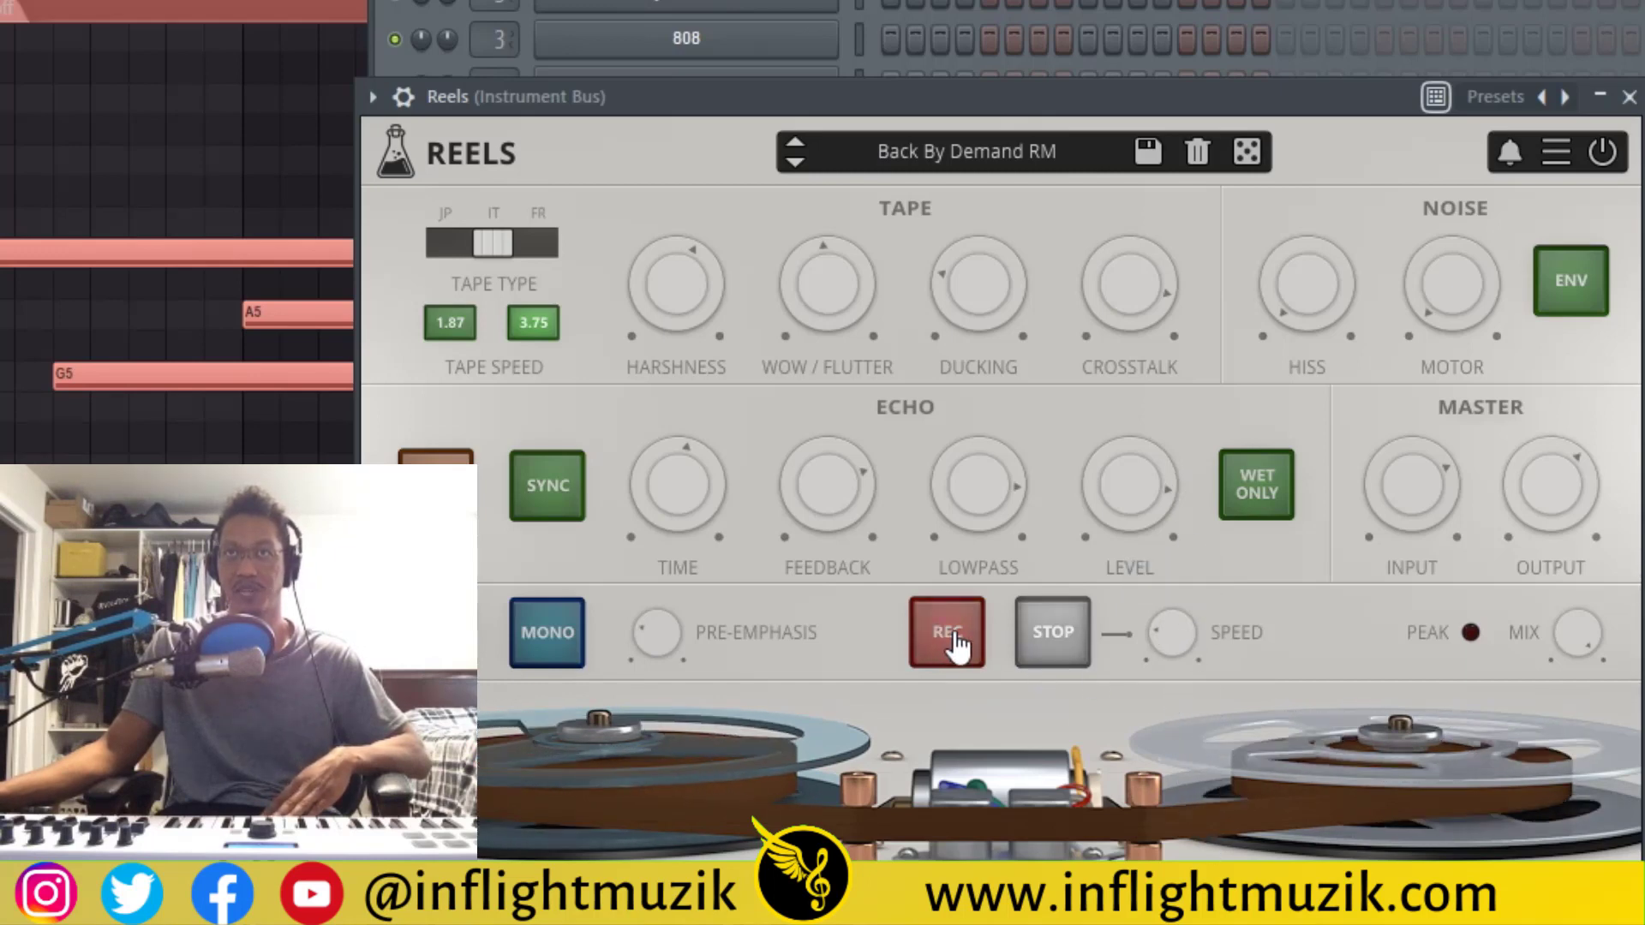
{"action": "left_click", "coordinate": [1054, 649]}
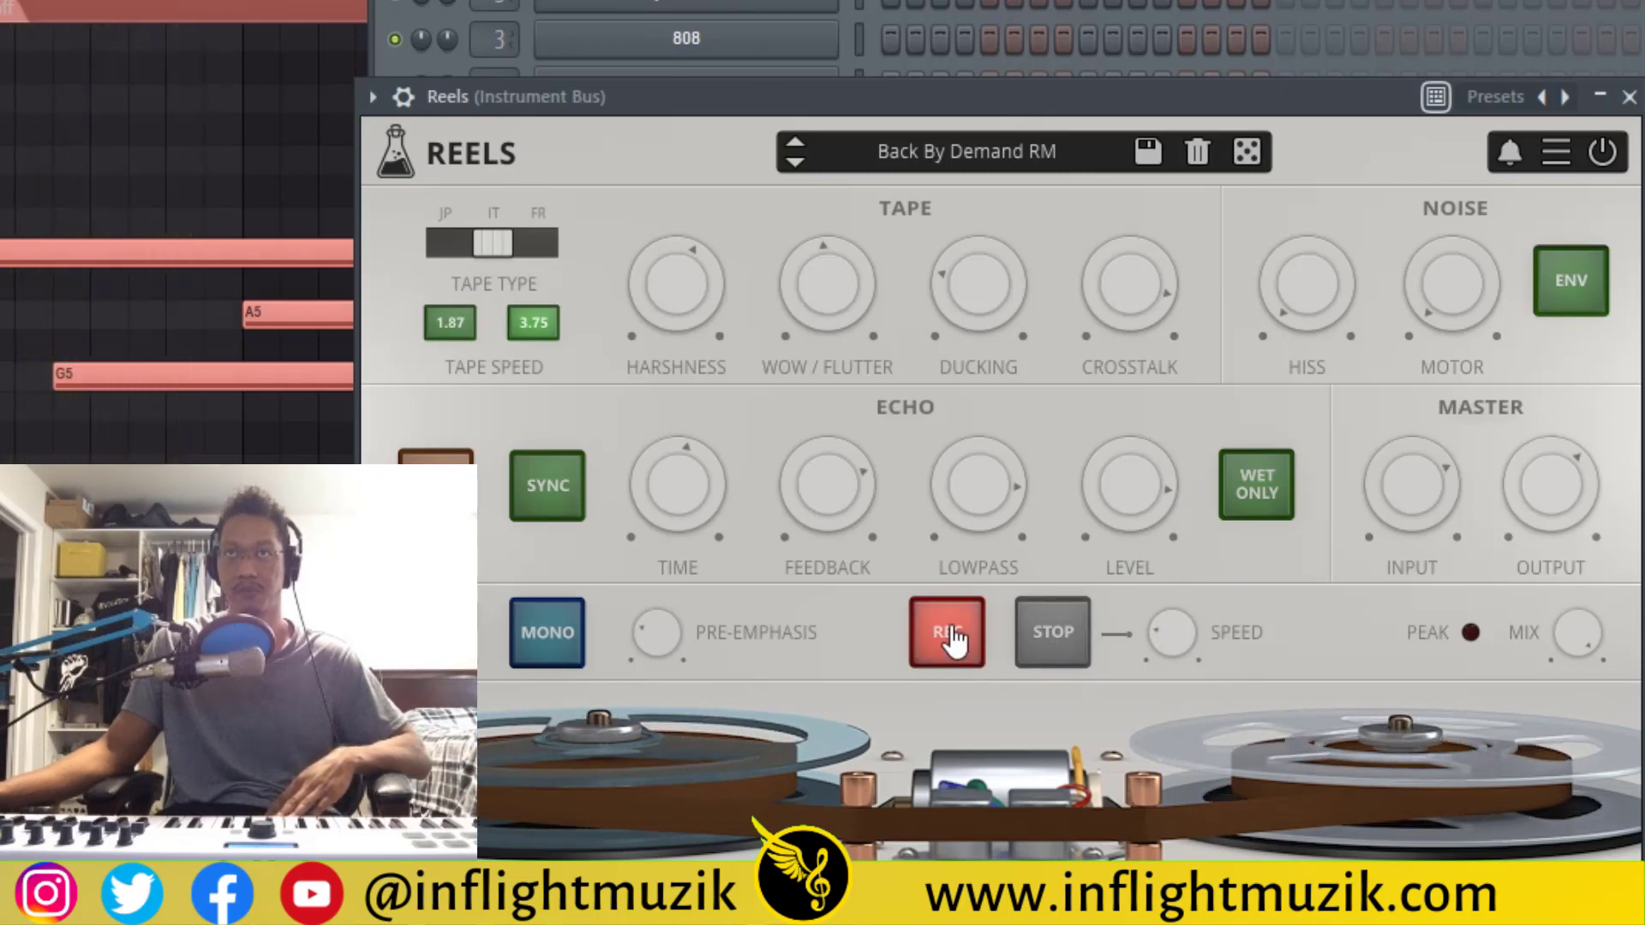
{"action": "left_click_drag", "start_coordinate": [1168, 646], "coordinate": [1071, 578]}
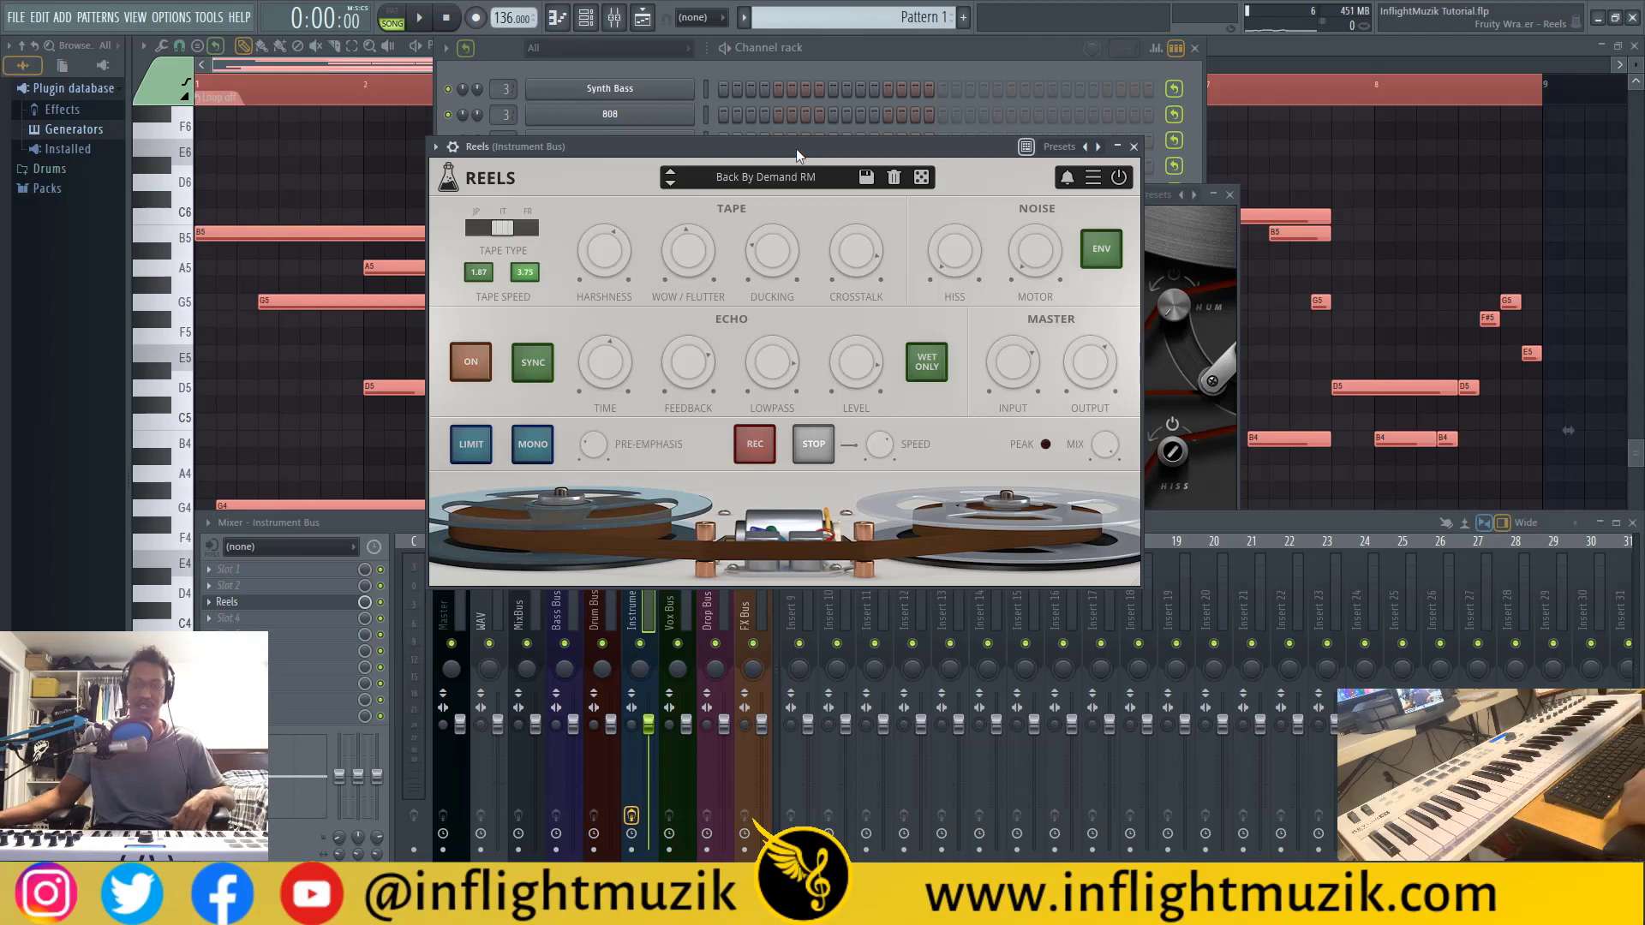
Close the Reels window, move the Tapex window upward and close it to reveal the mixer
{"action": "key", "text": "Escape"}
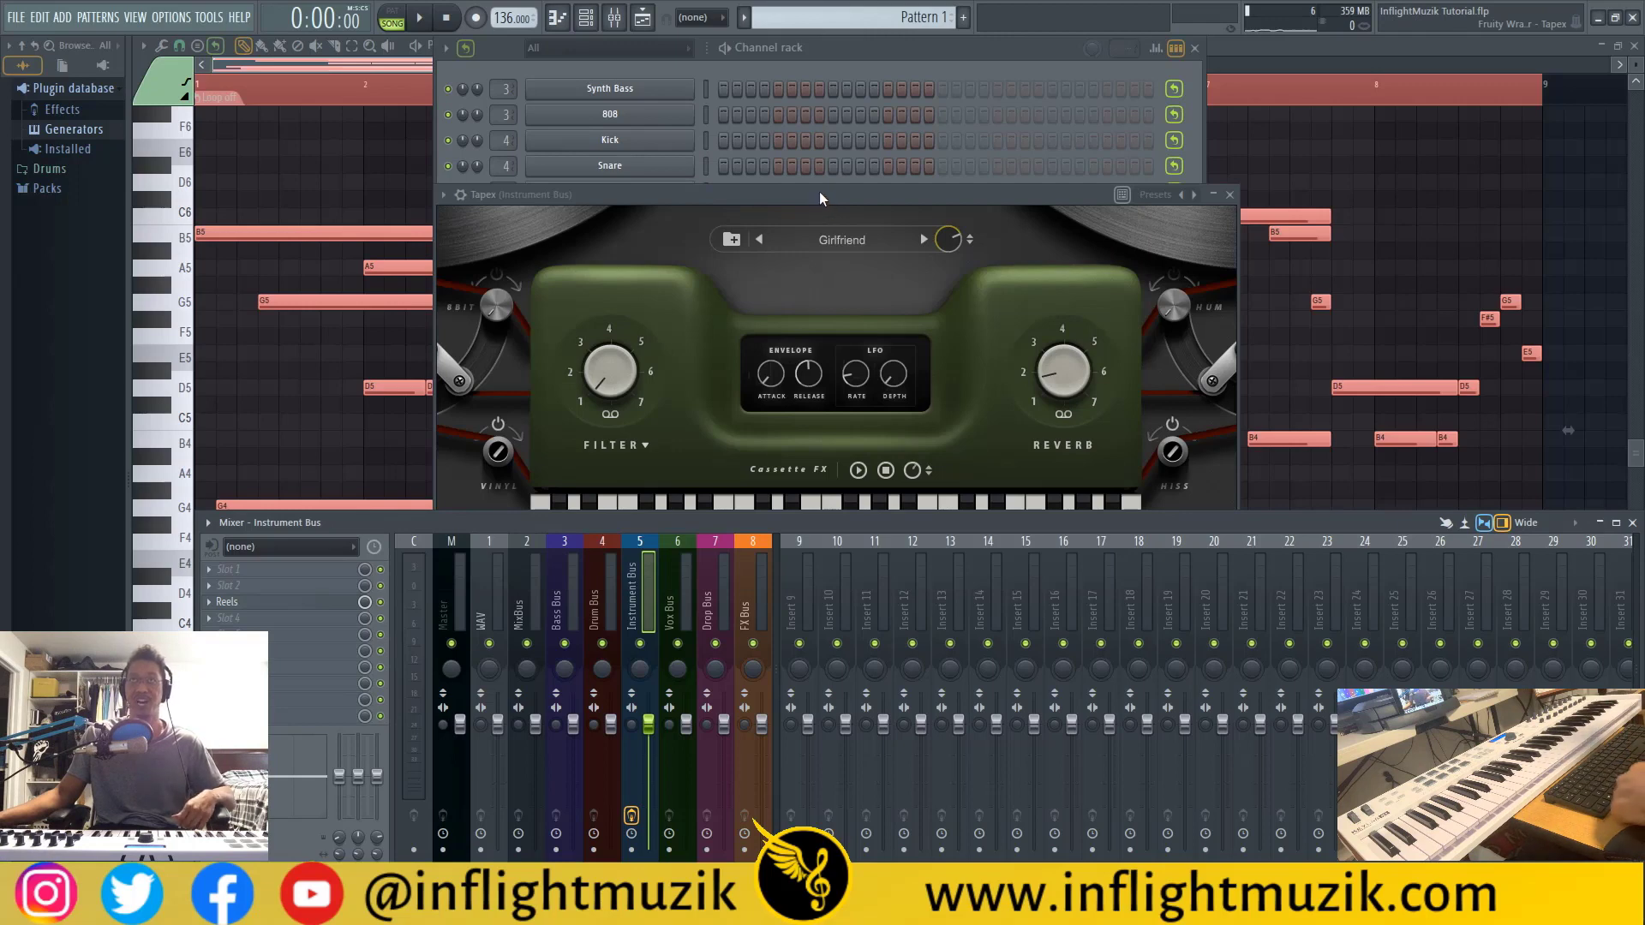
{"action": "left_click_drag", "start_coordinate": [819, 195], "coordinate": [816, 149]}
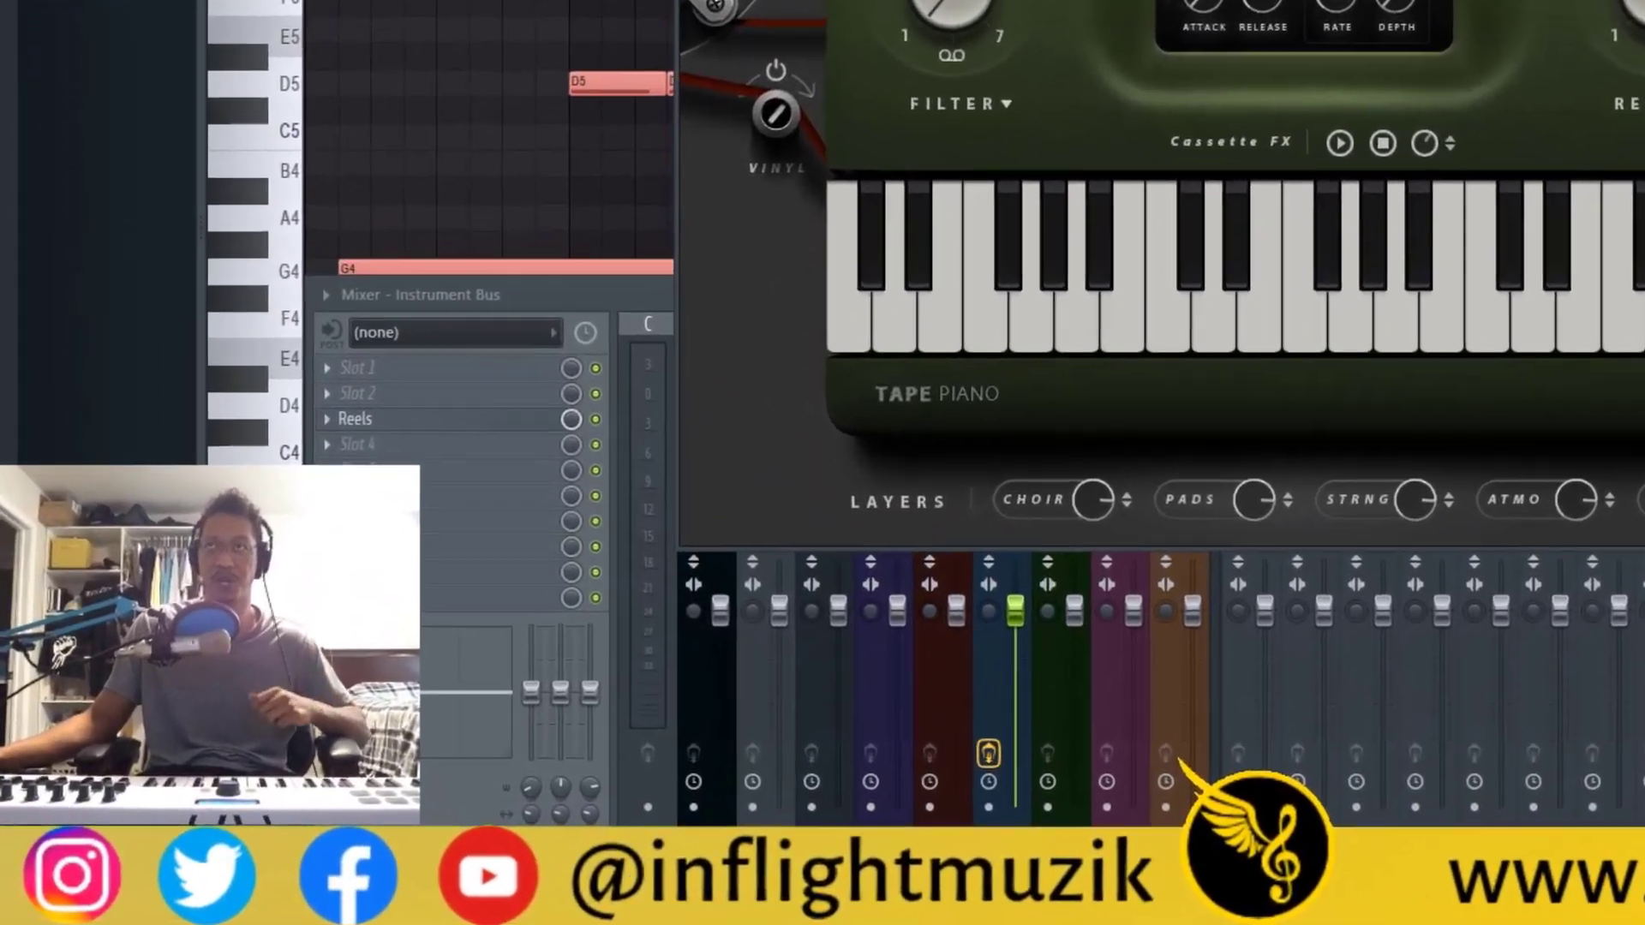
{"action": "key", "text": "Escape"}
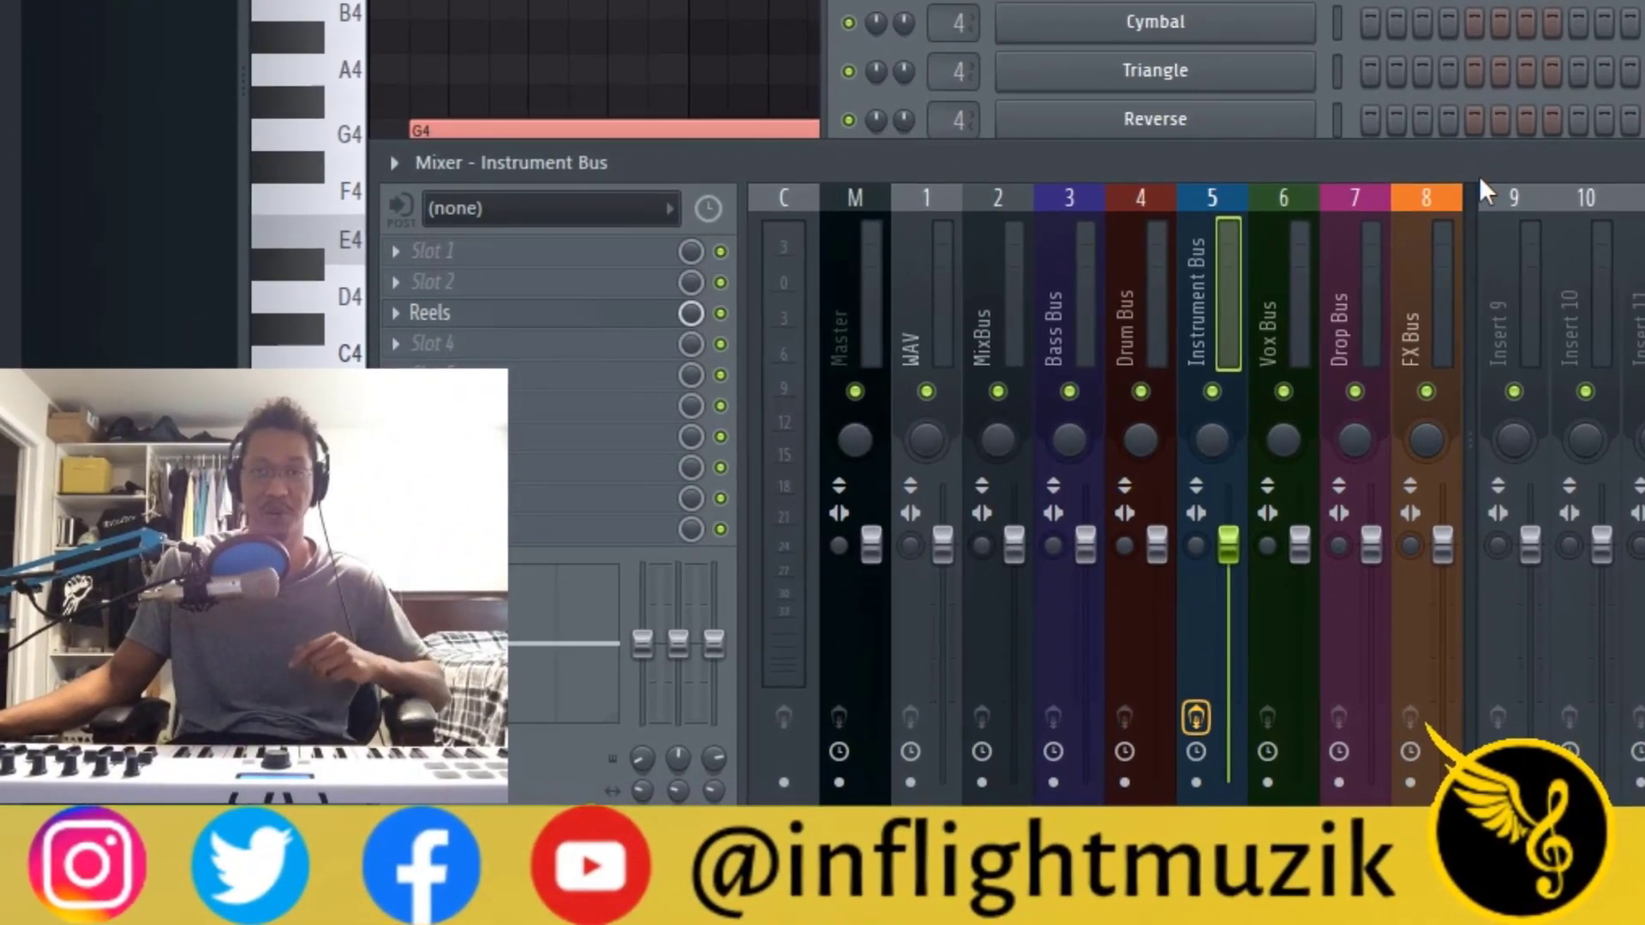